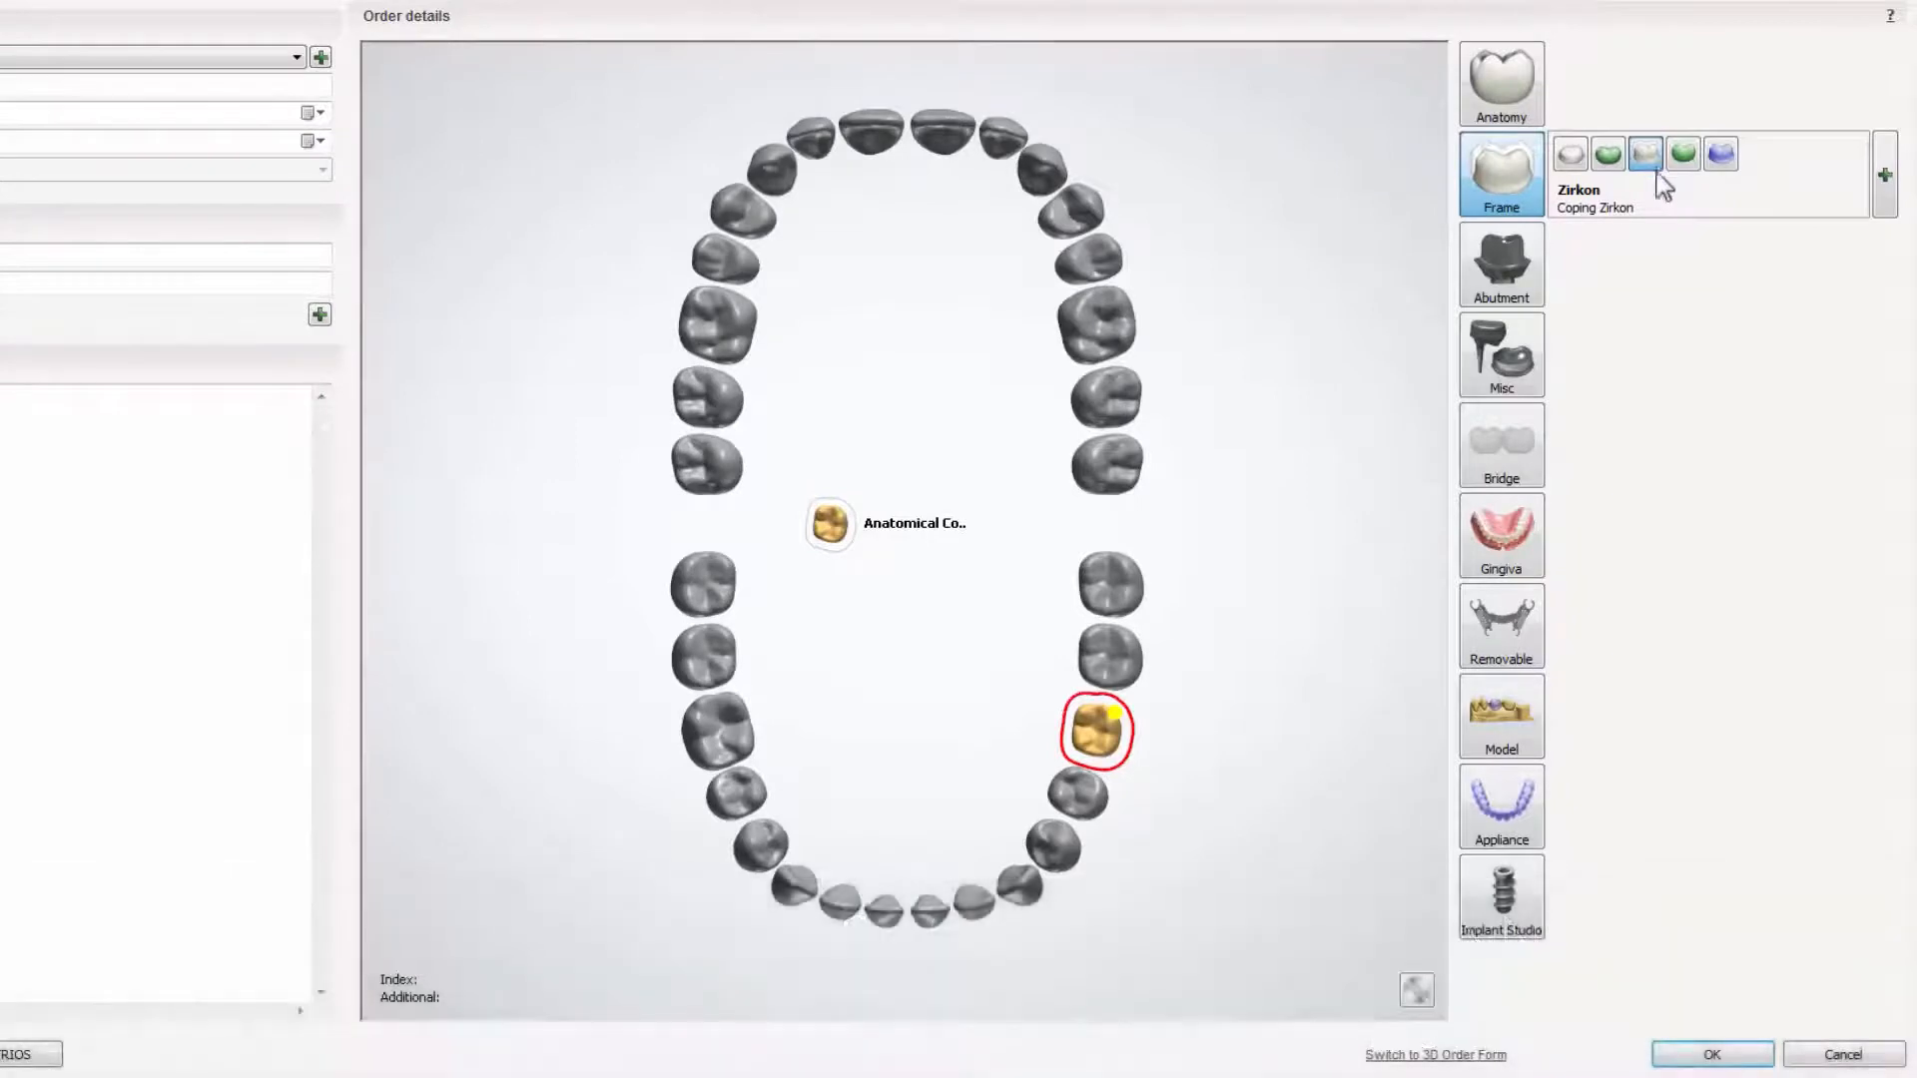
- Add a Digital Model to the order with the Zirkon coping on tooth 36, save it and open it for design
click(1502, 717)
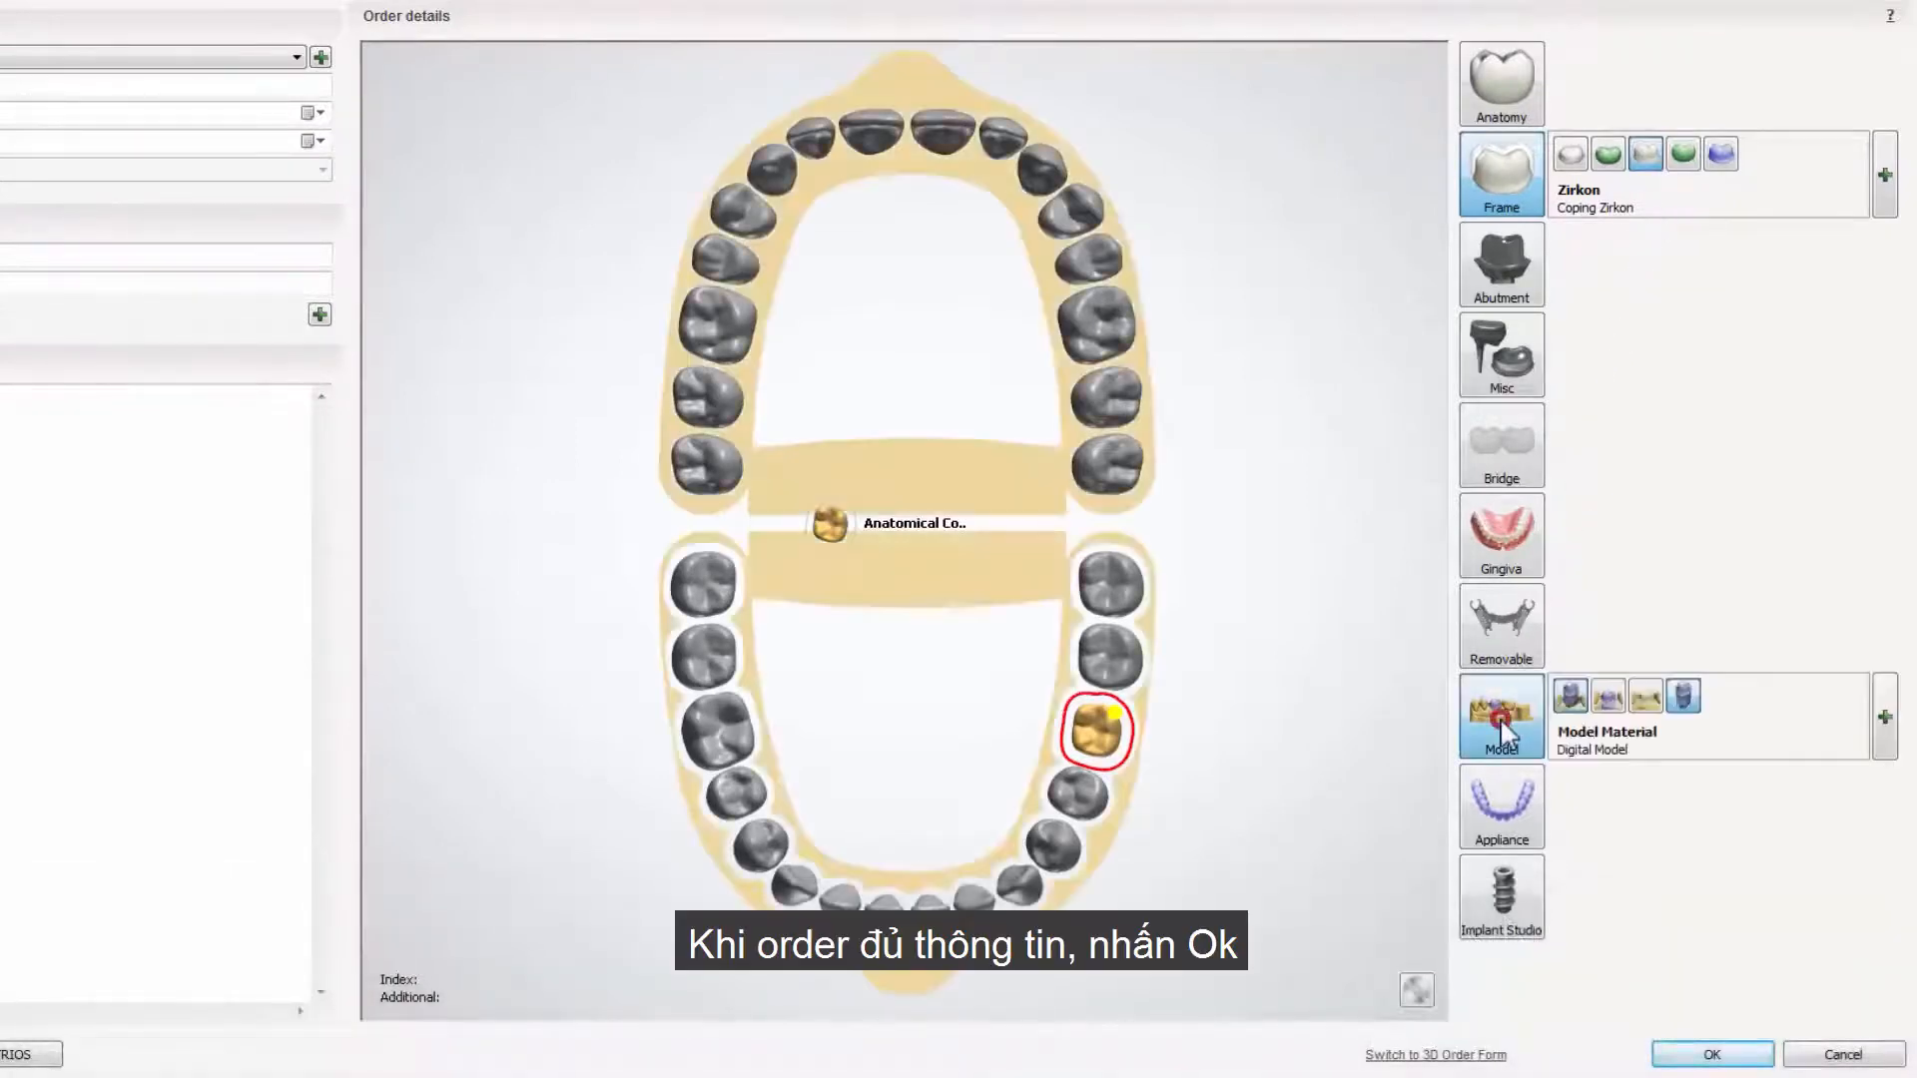
click(1711, 1054)
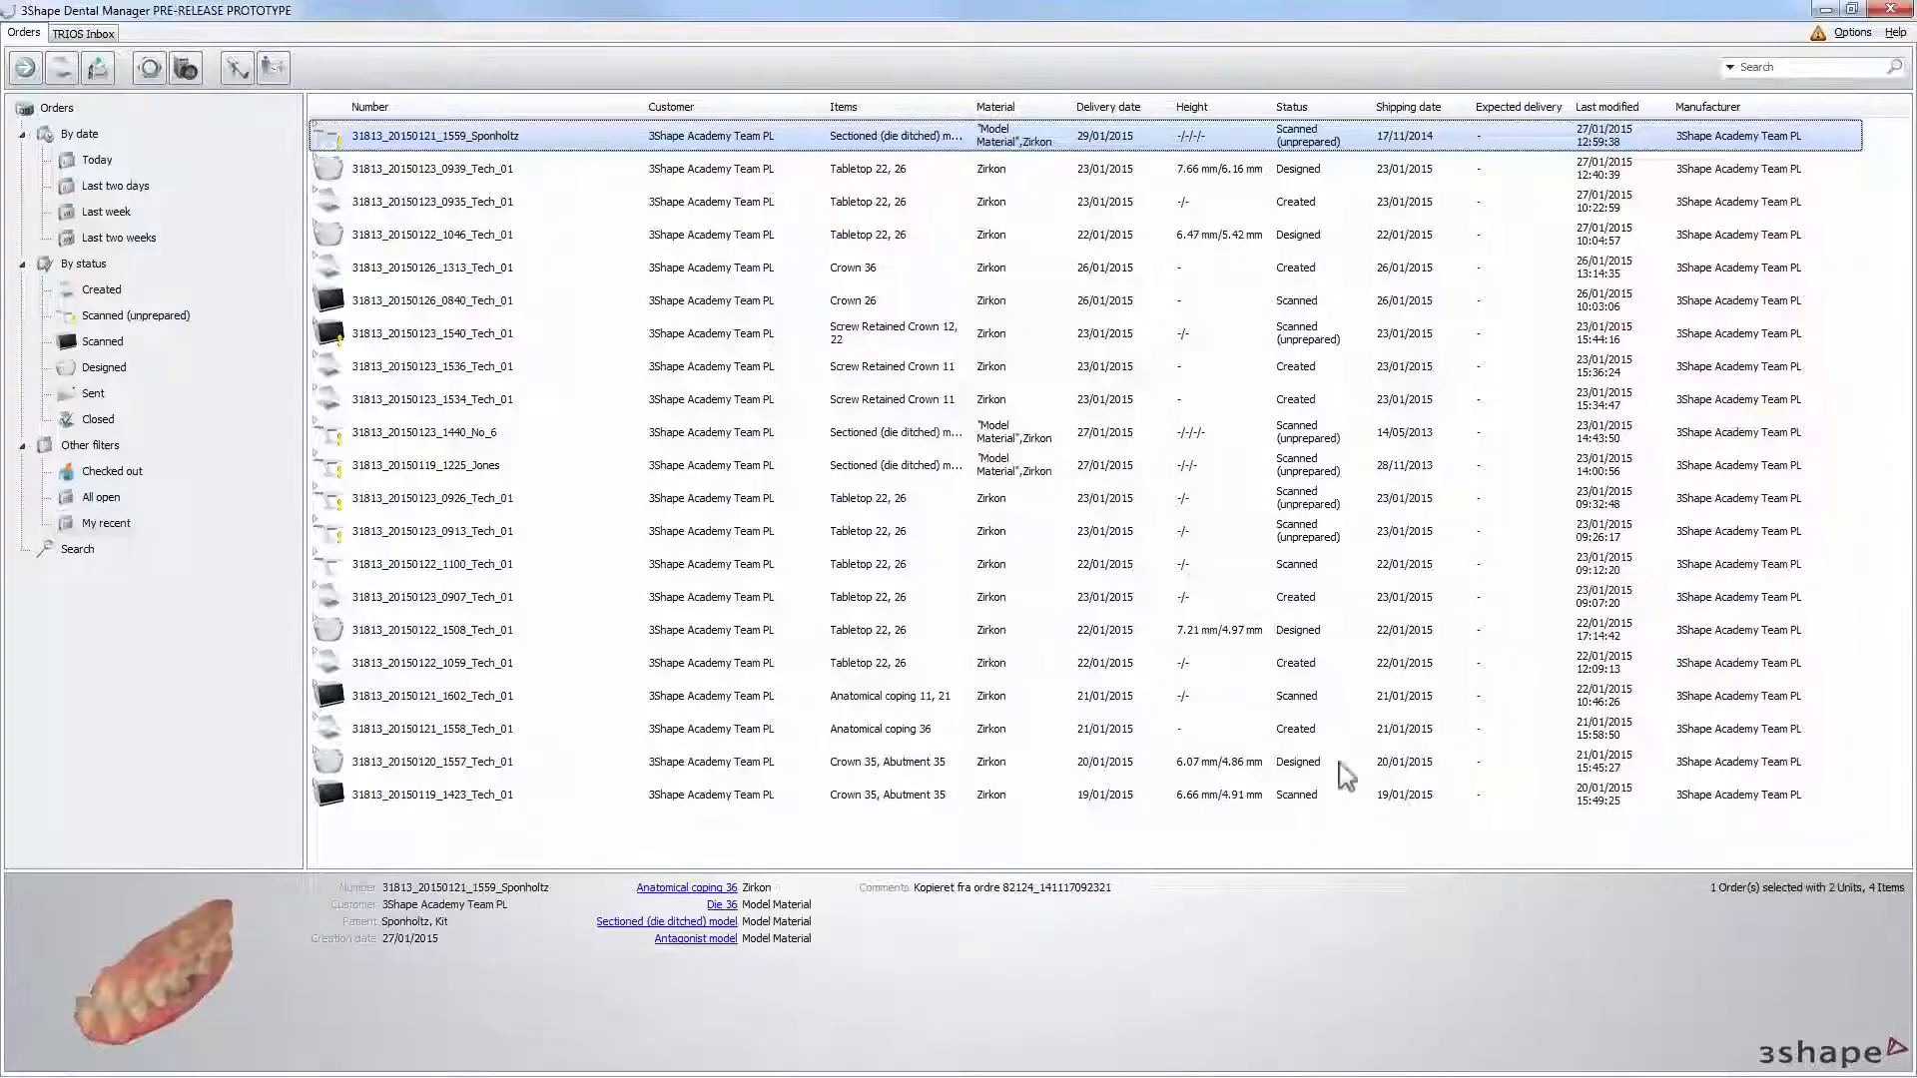
double_click(547, 138)
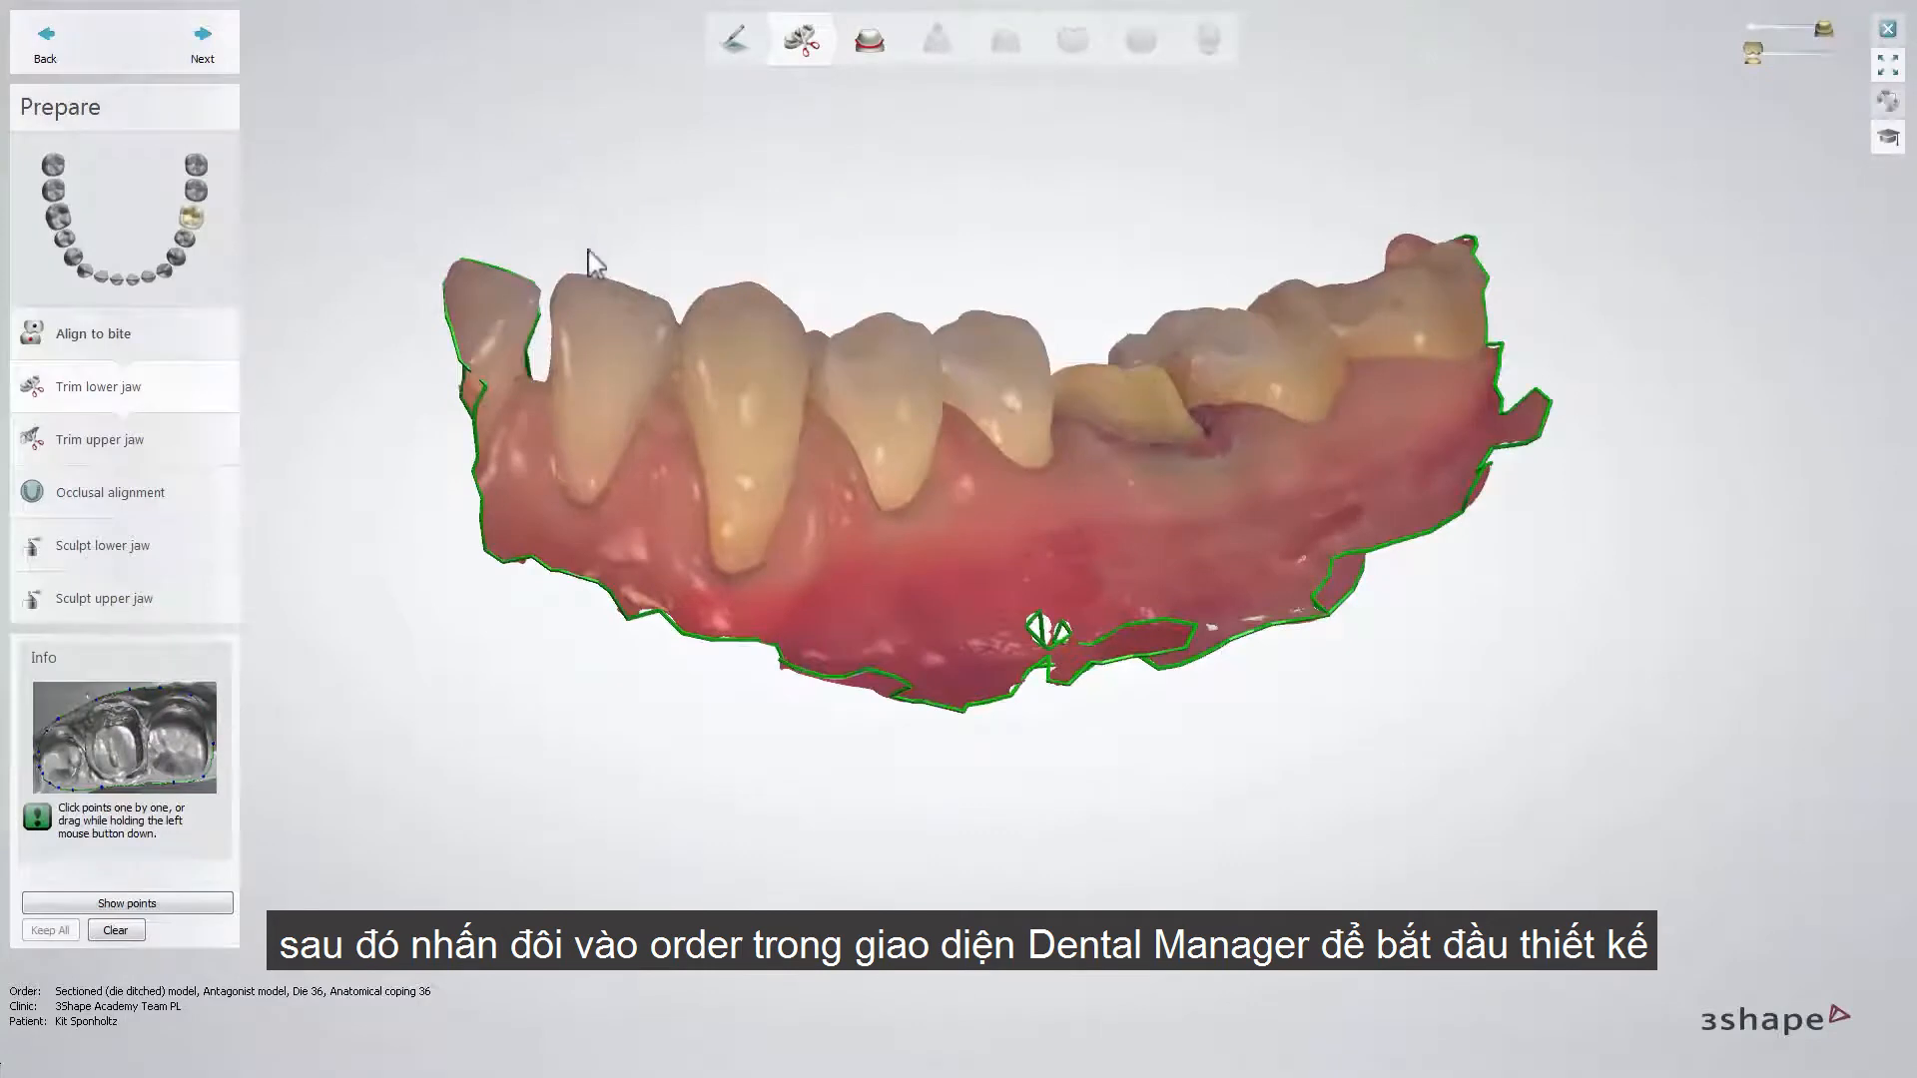
- Trim the excess gingiva from the lower and upper jaw scans with freehand cut lines and accept the occlusal alignment
click(739, 635)
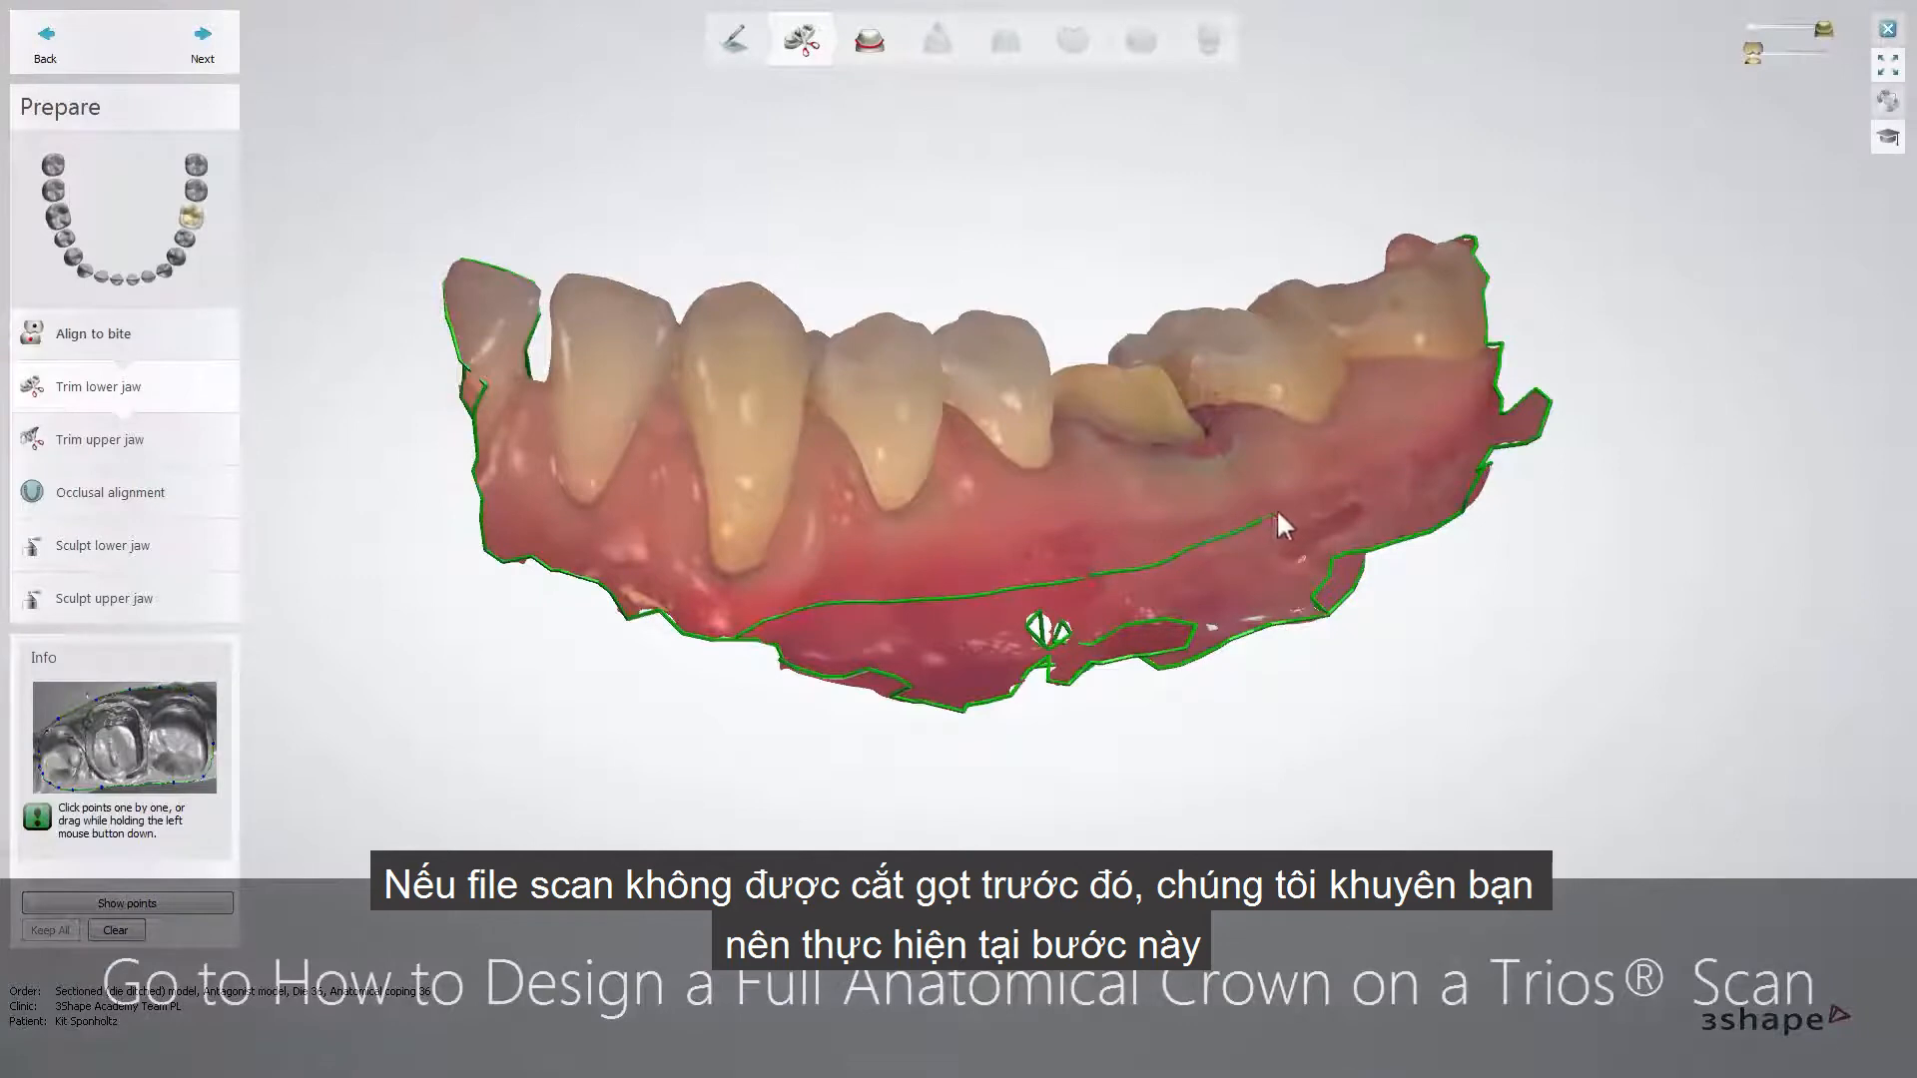
drag(1355, 473, 1433, 433)
drag(1084, 679, 988, 703)
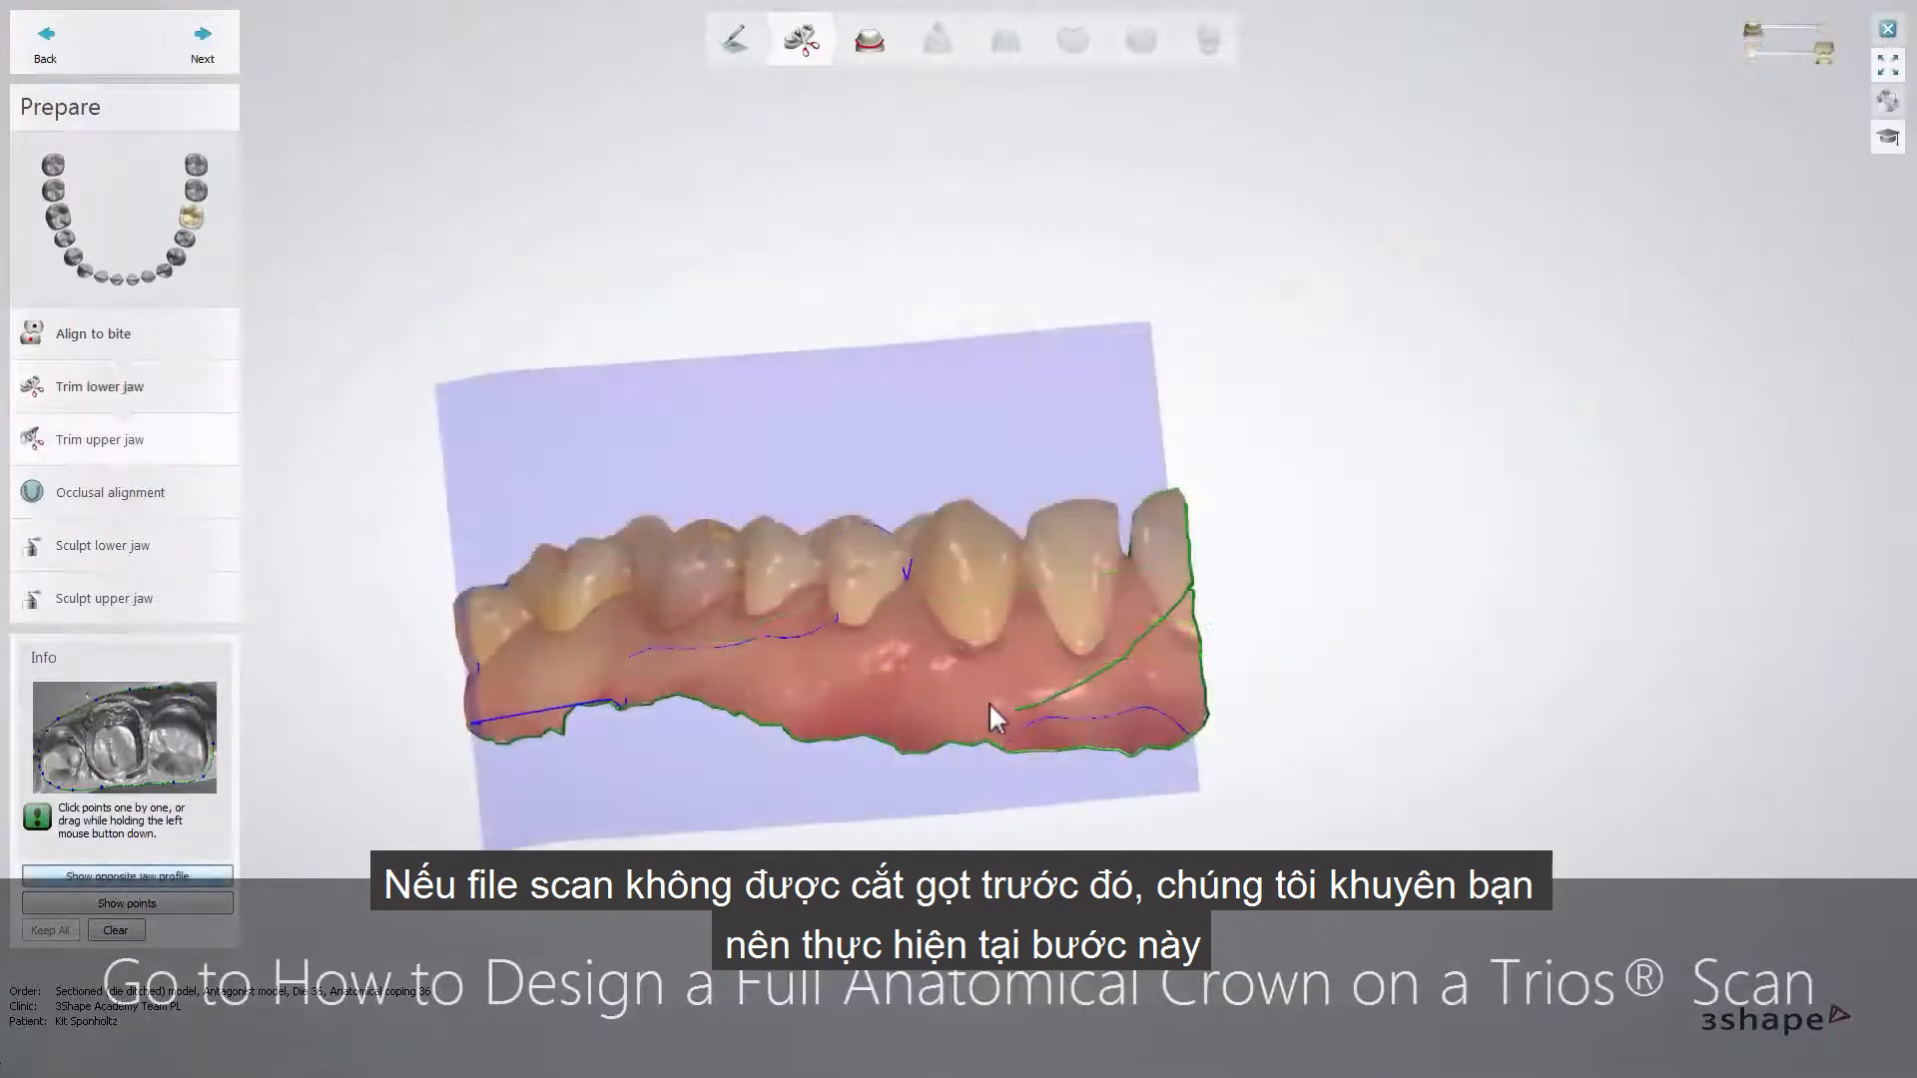
drag(773, 701, 667, 682)
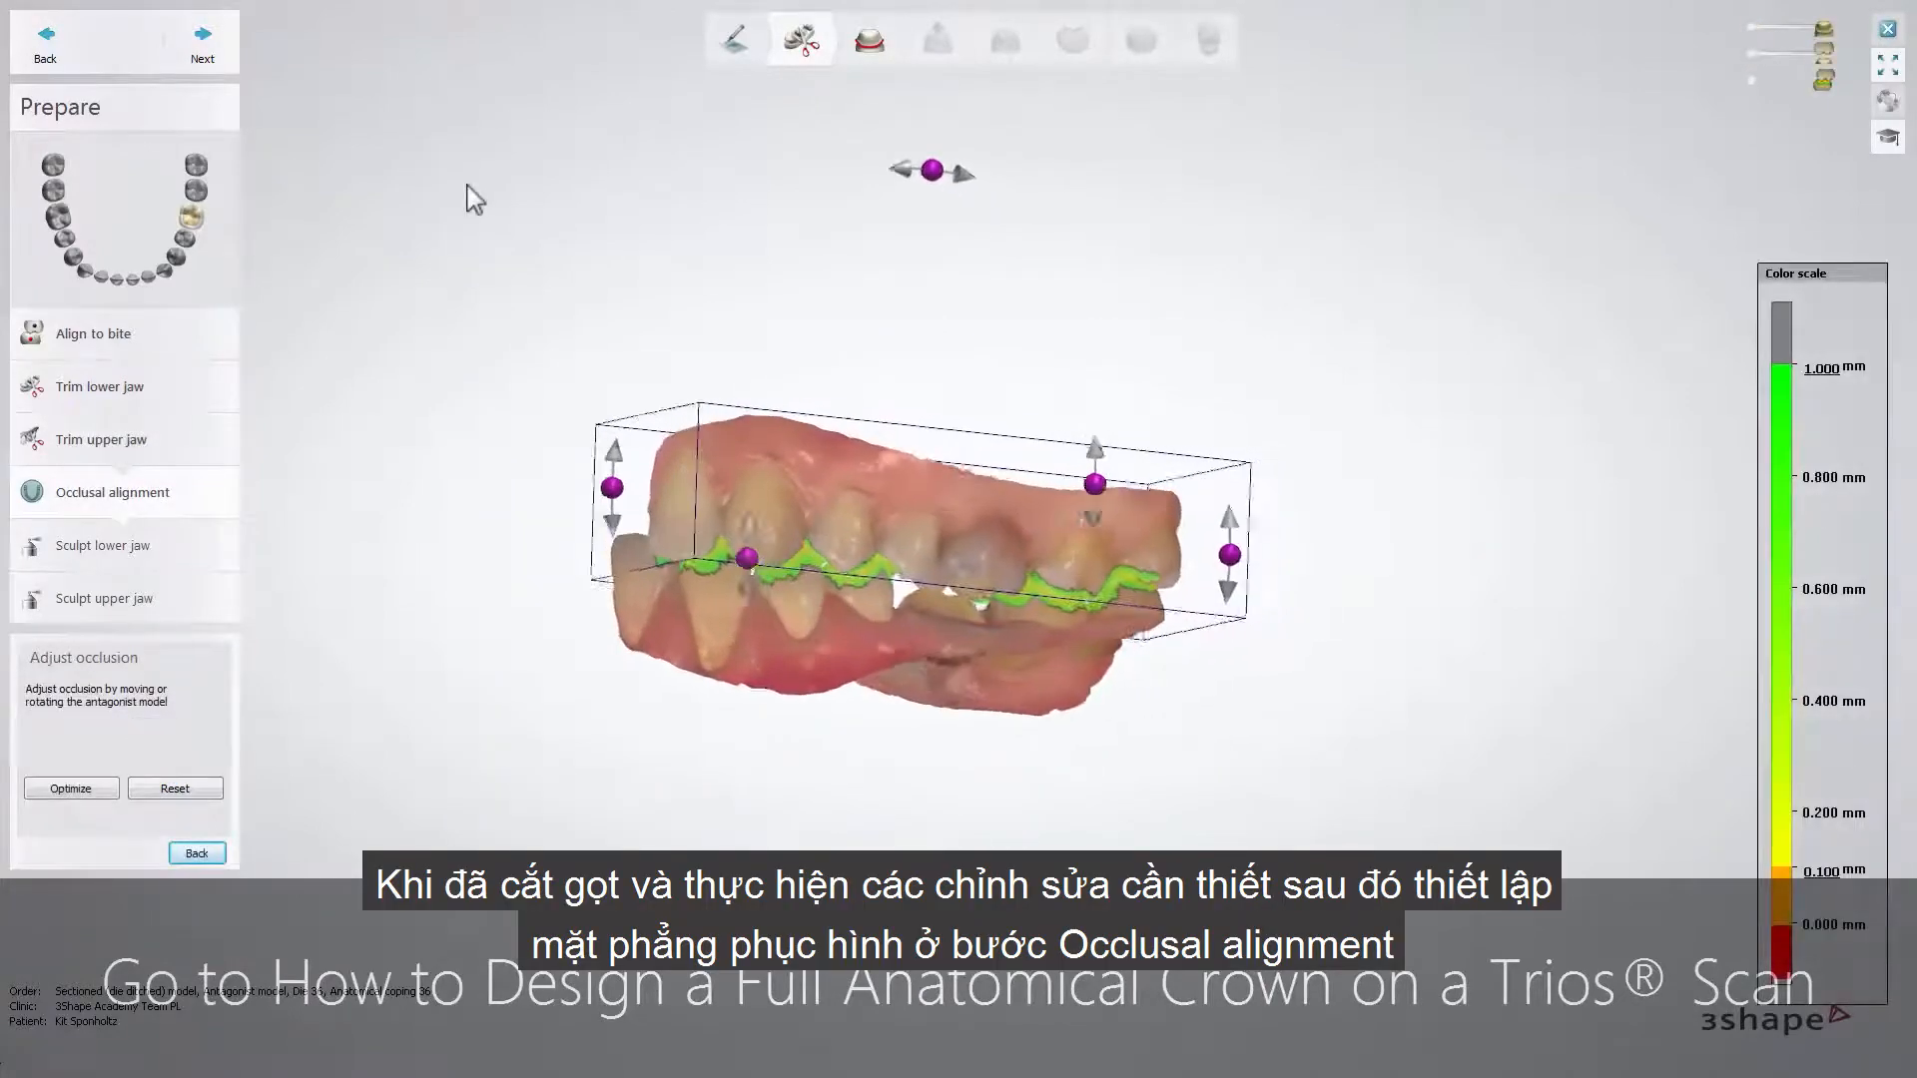
click(202, 41)
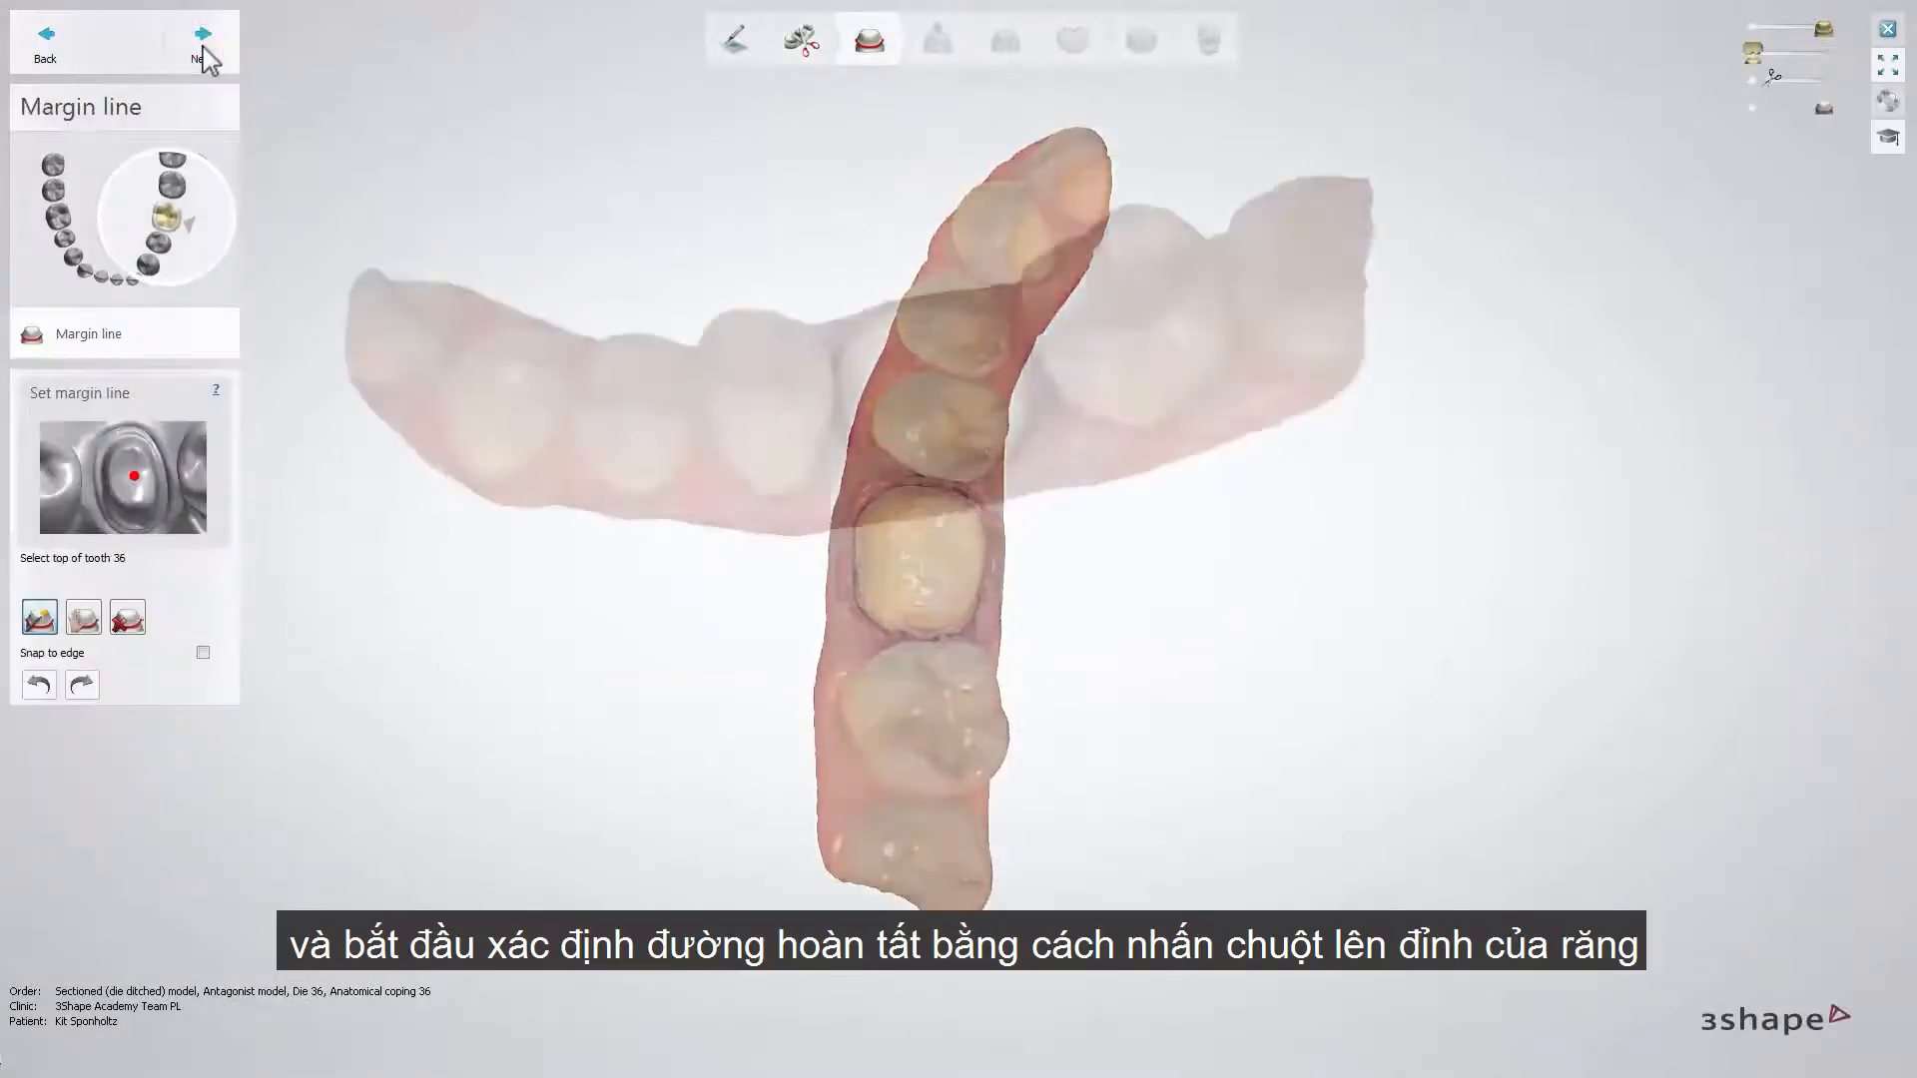
- Detect the margin line of tooth 36 automatically from the tooth's top, clear it and detect it again
click(925, 302)
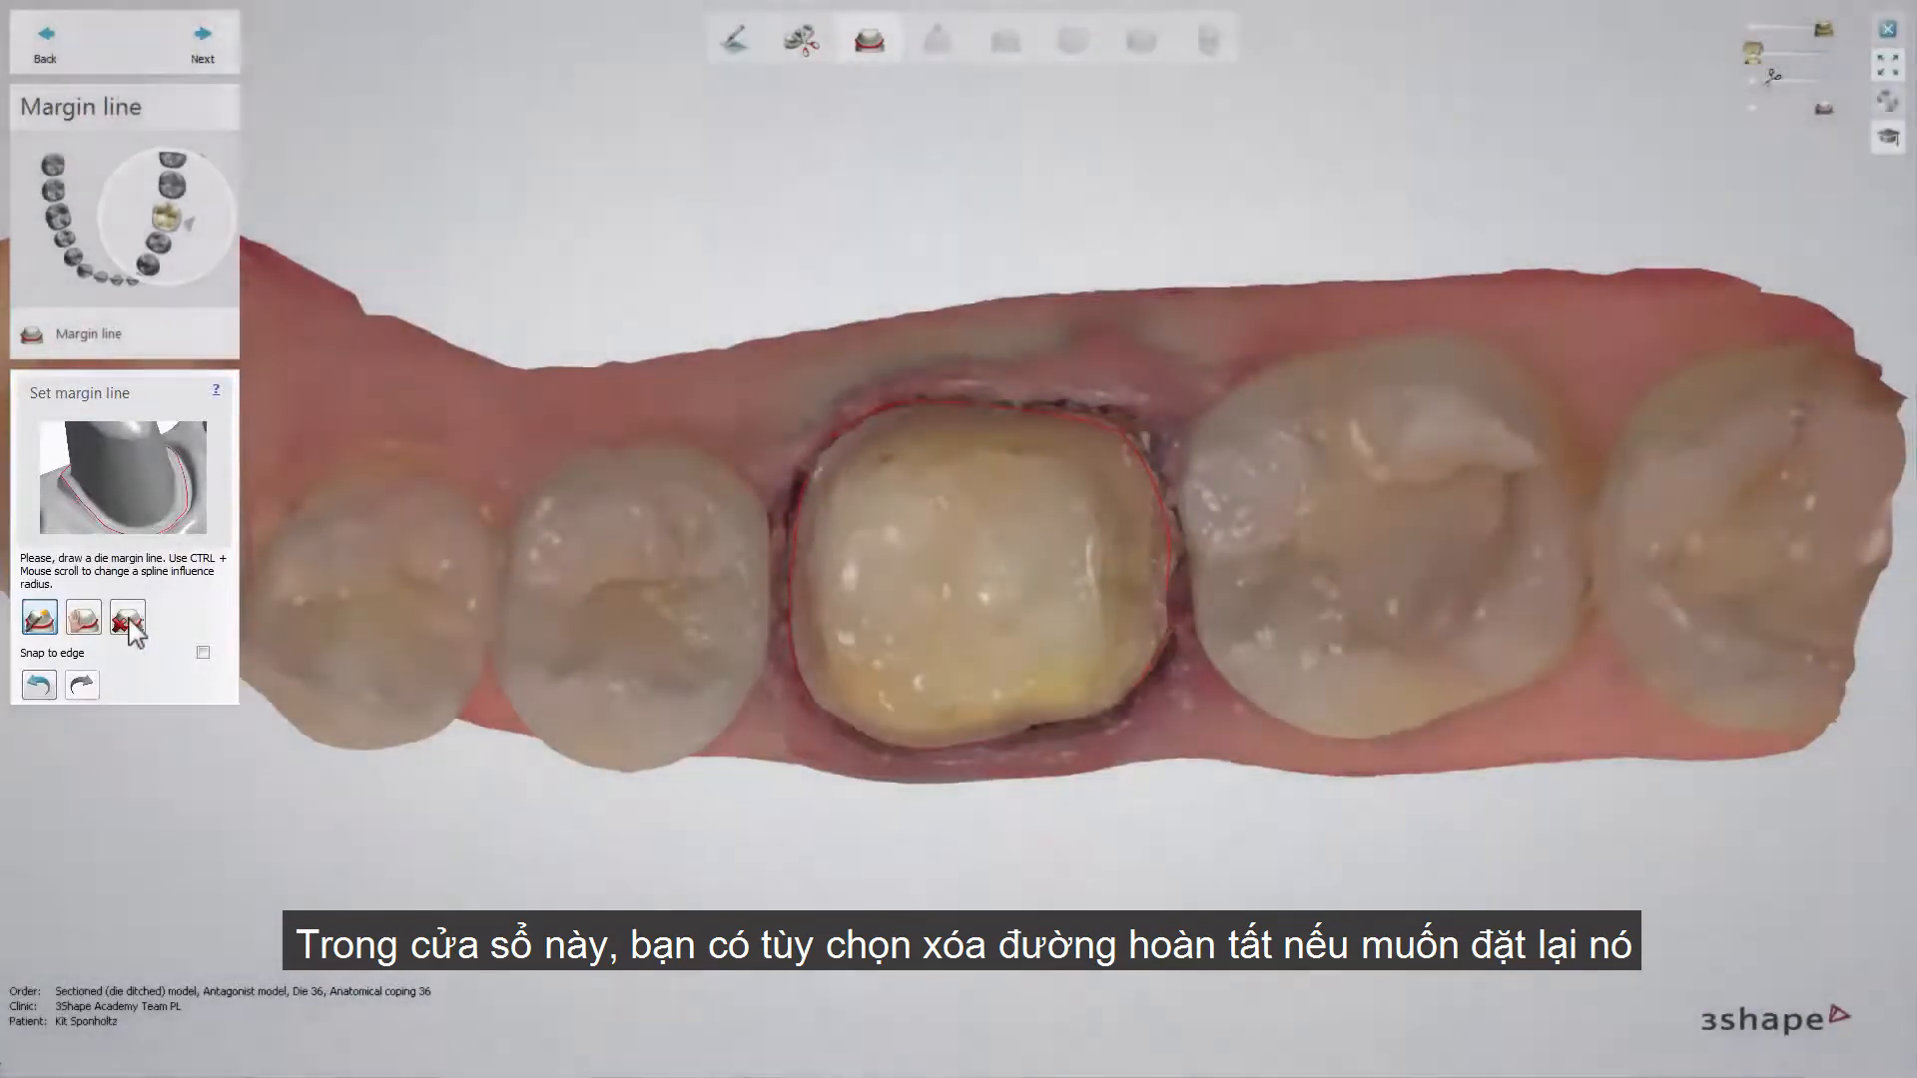
click(127, 621)
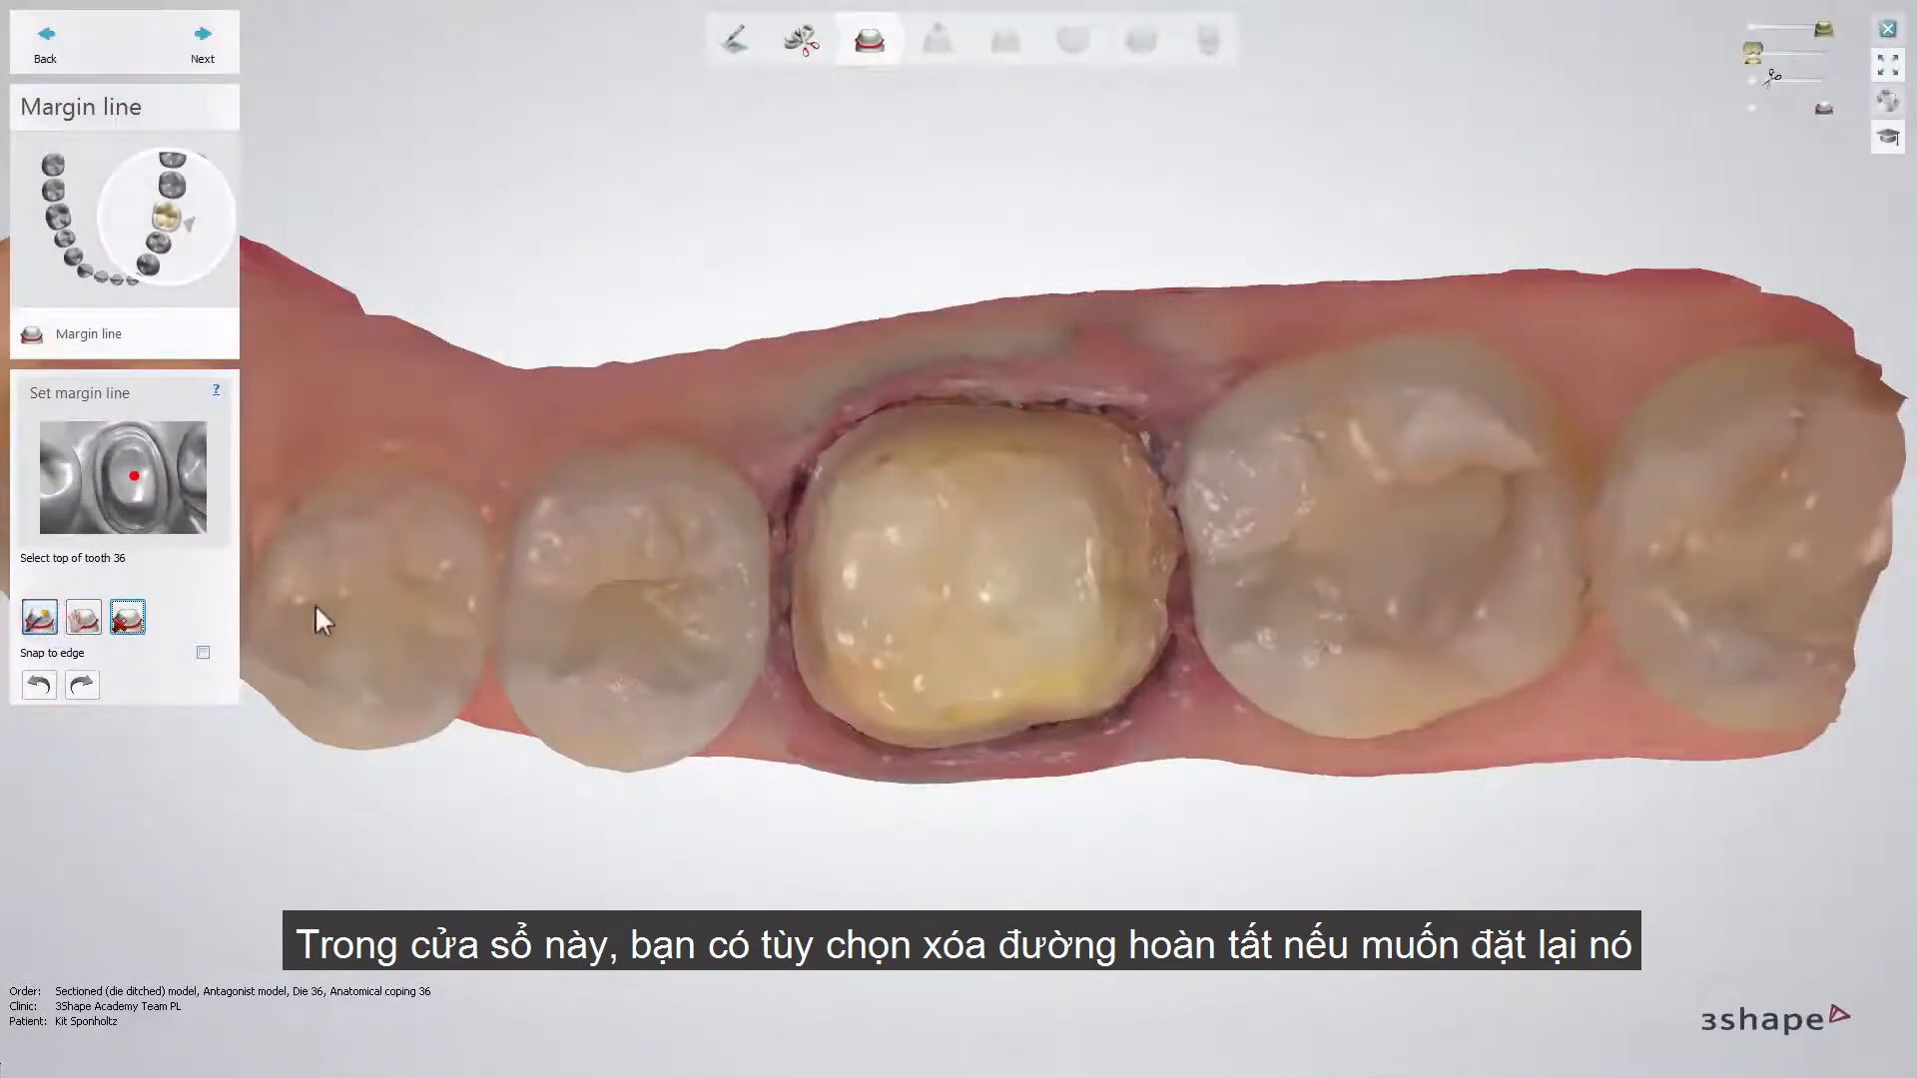
click(958, 577)
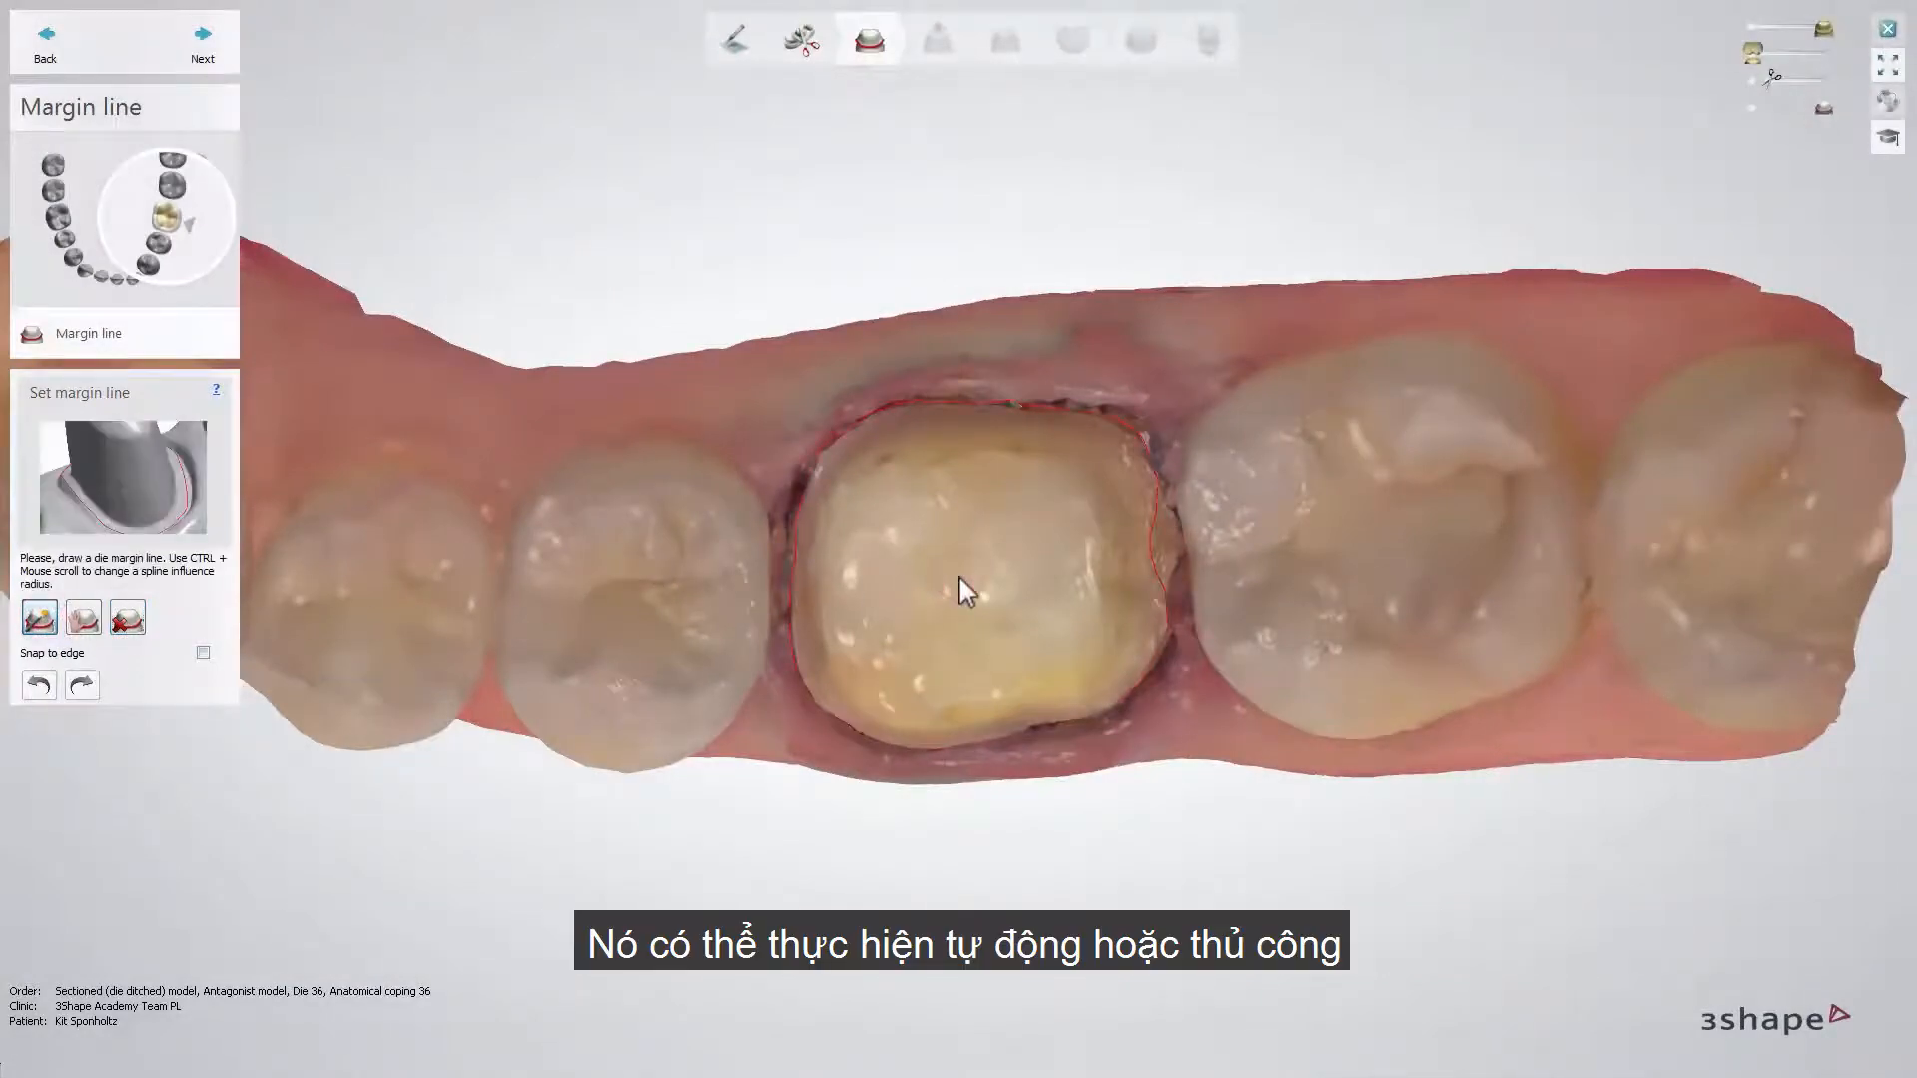
- Draw the margin line manually with control points around tooth 36, with Snap to edge on, and accept it
click(86, 619)
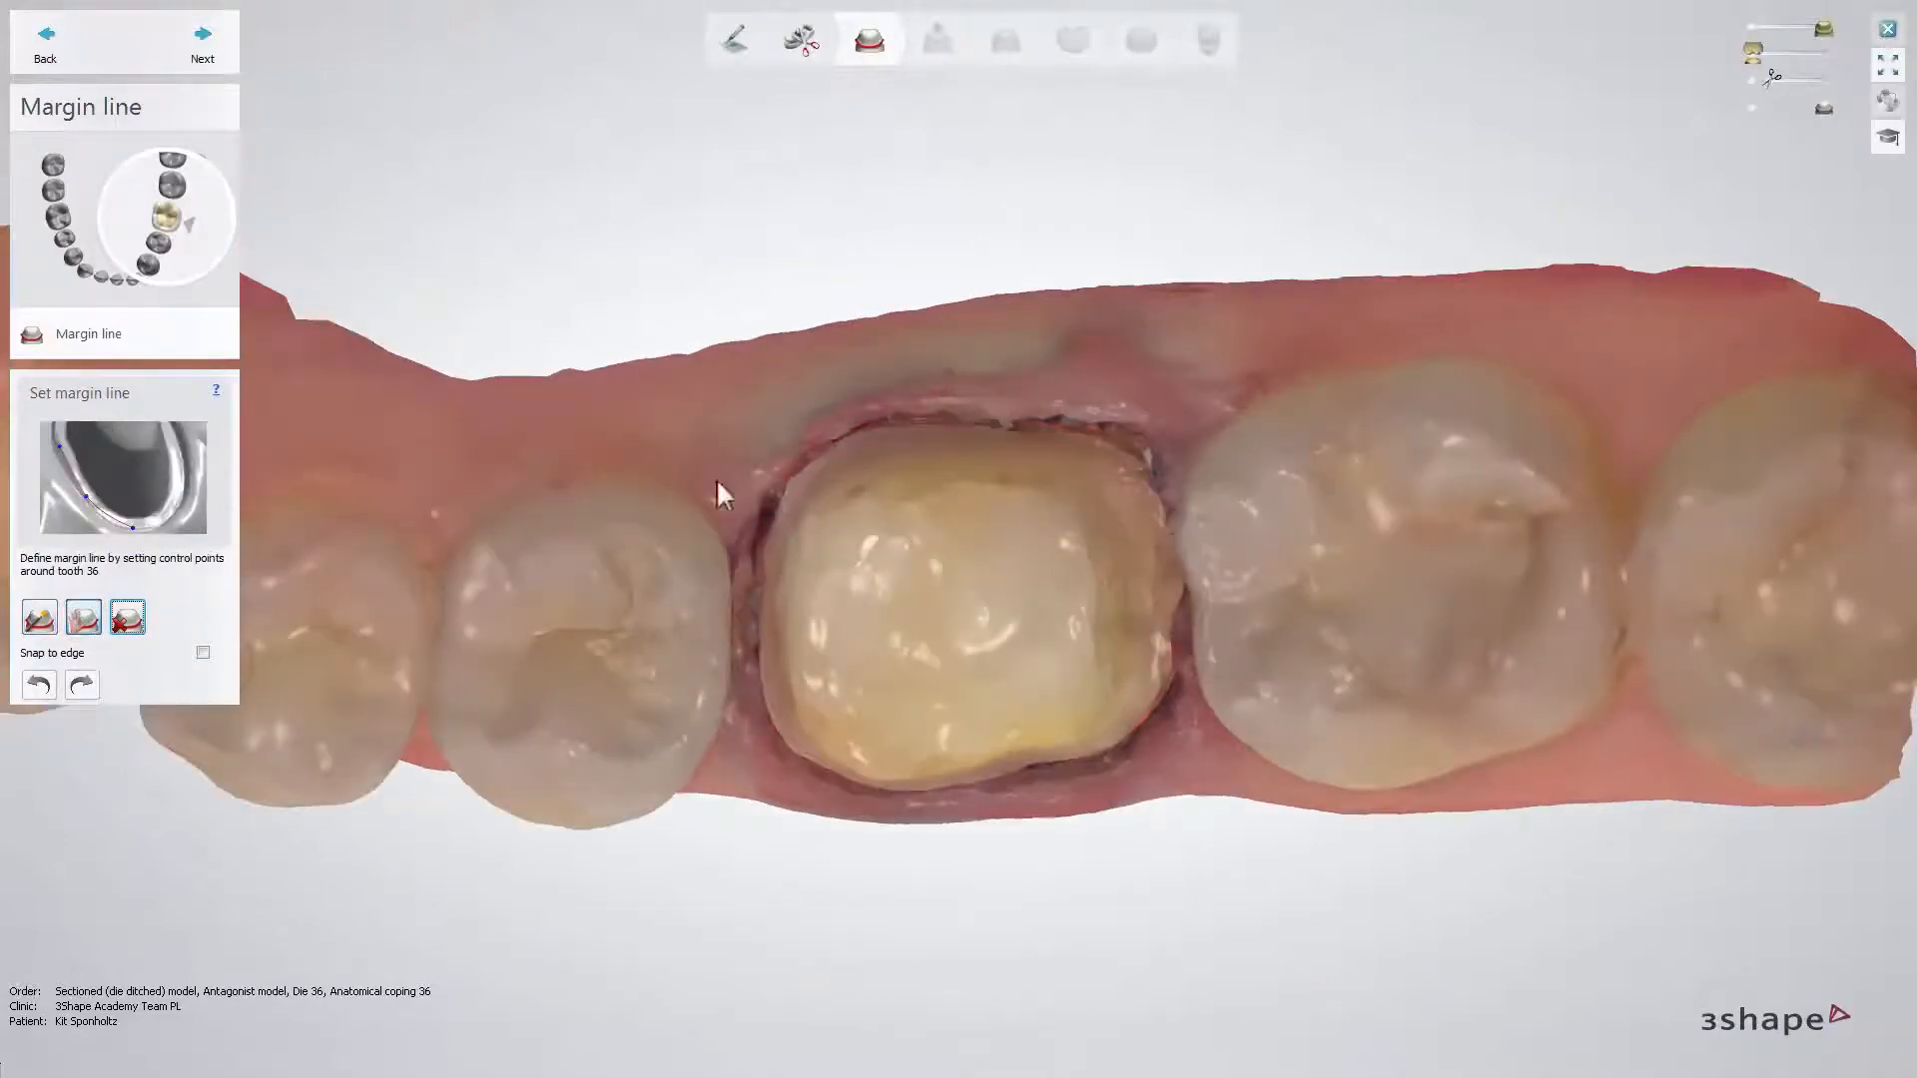
click(956, 429)
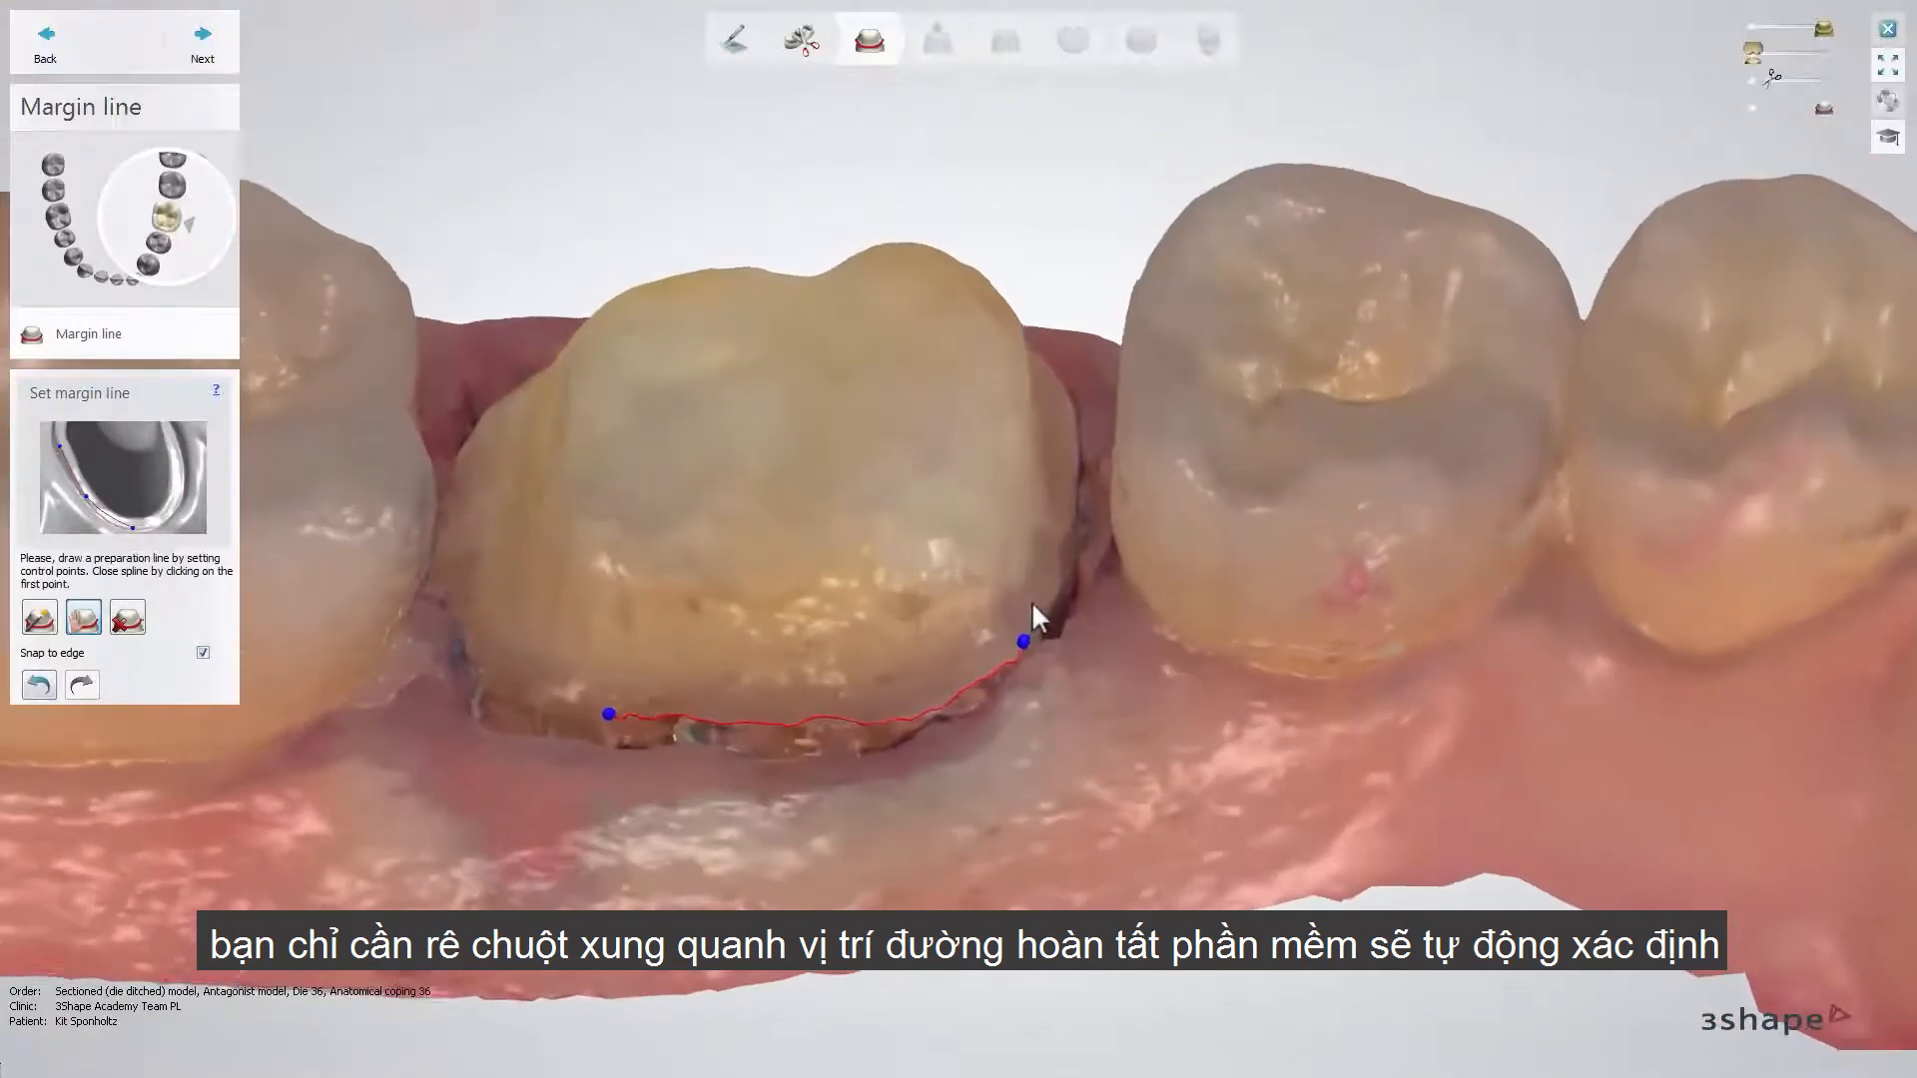
click(1045, 584)
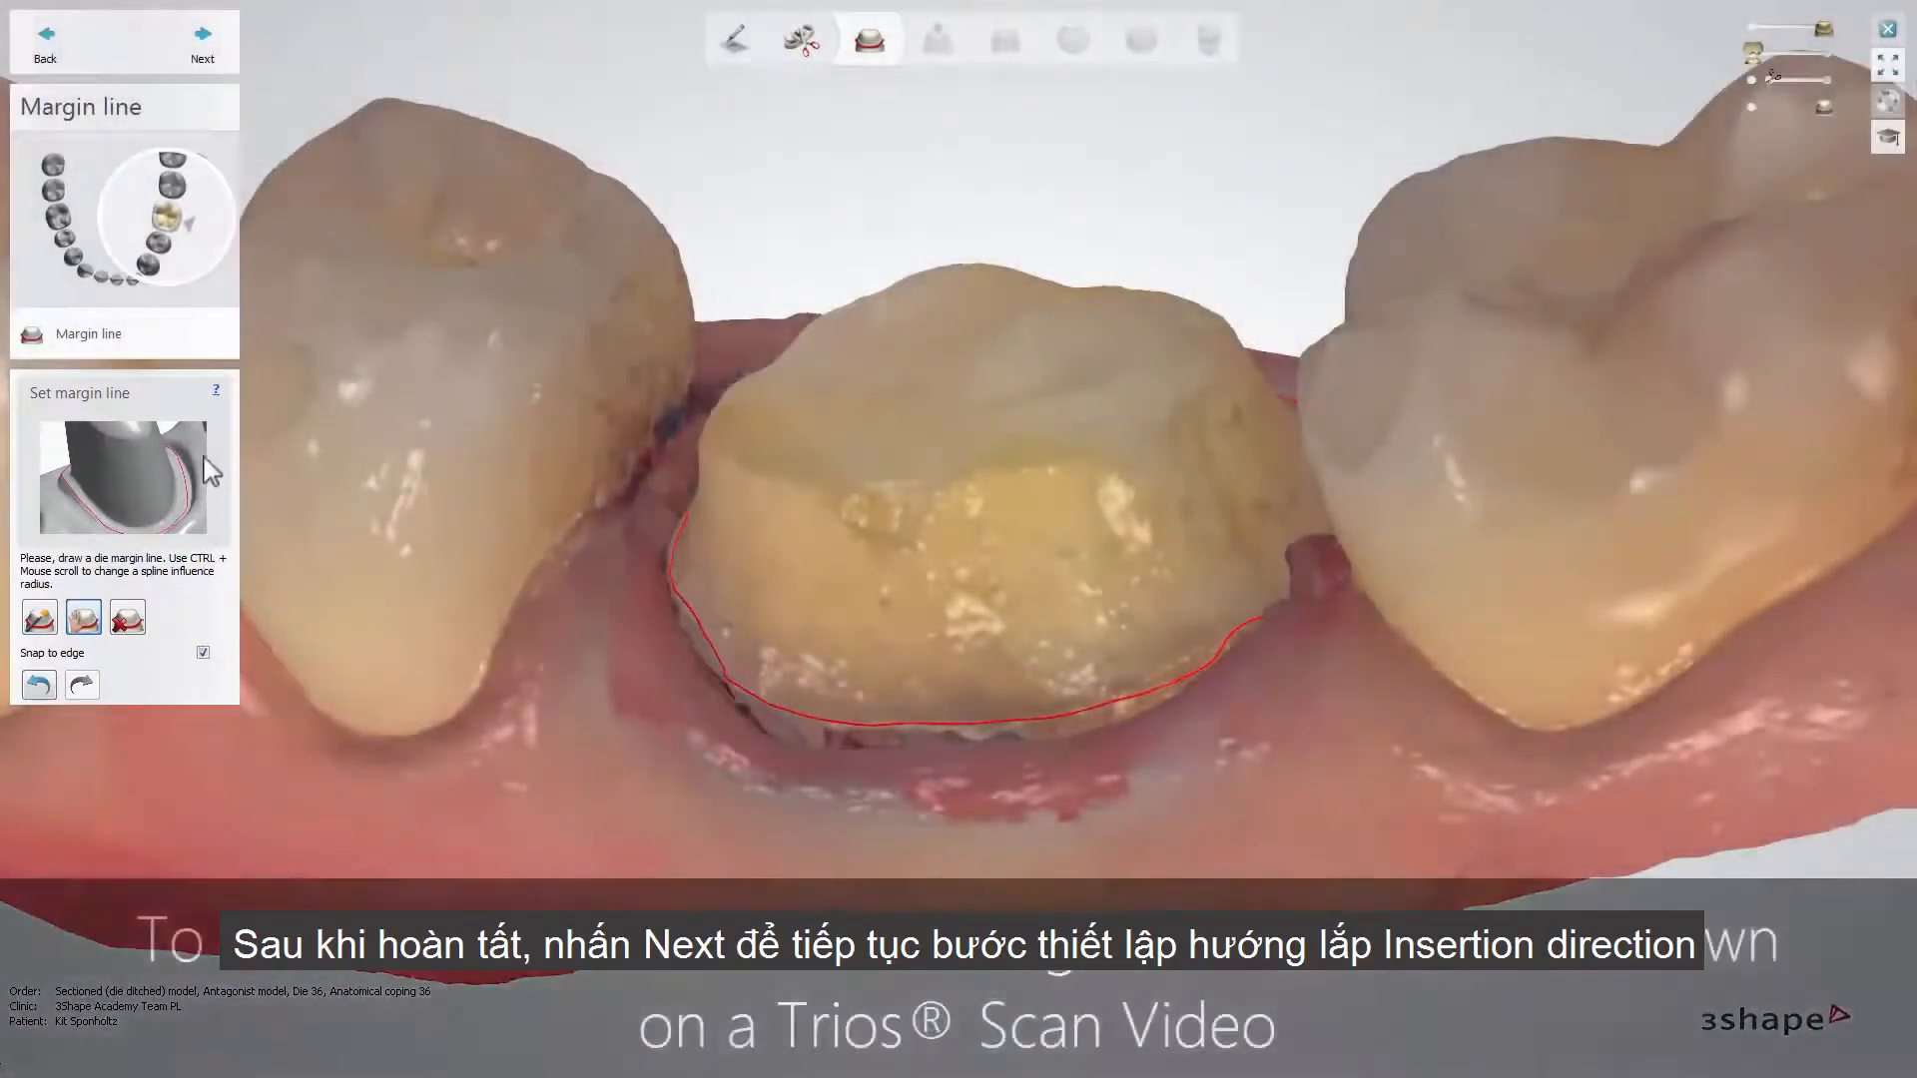
click(203, 42)
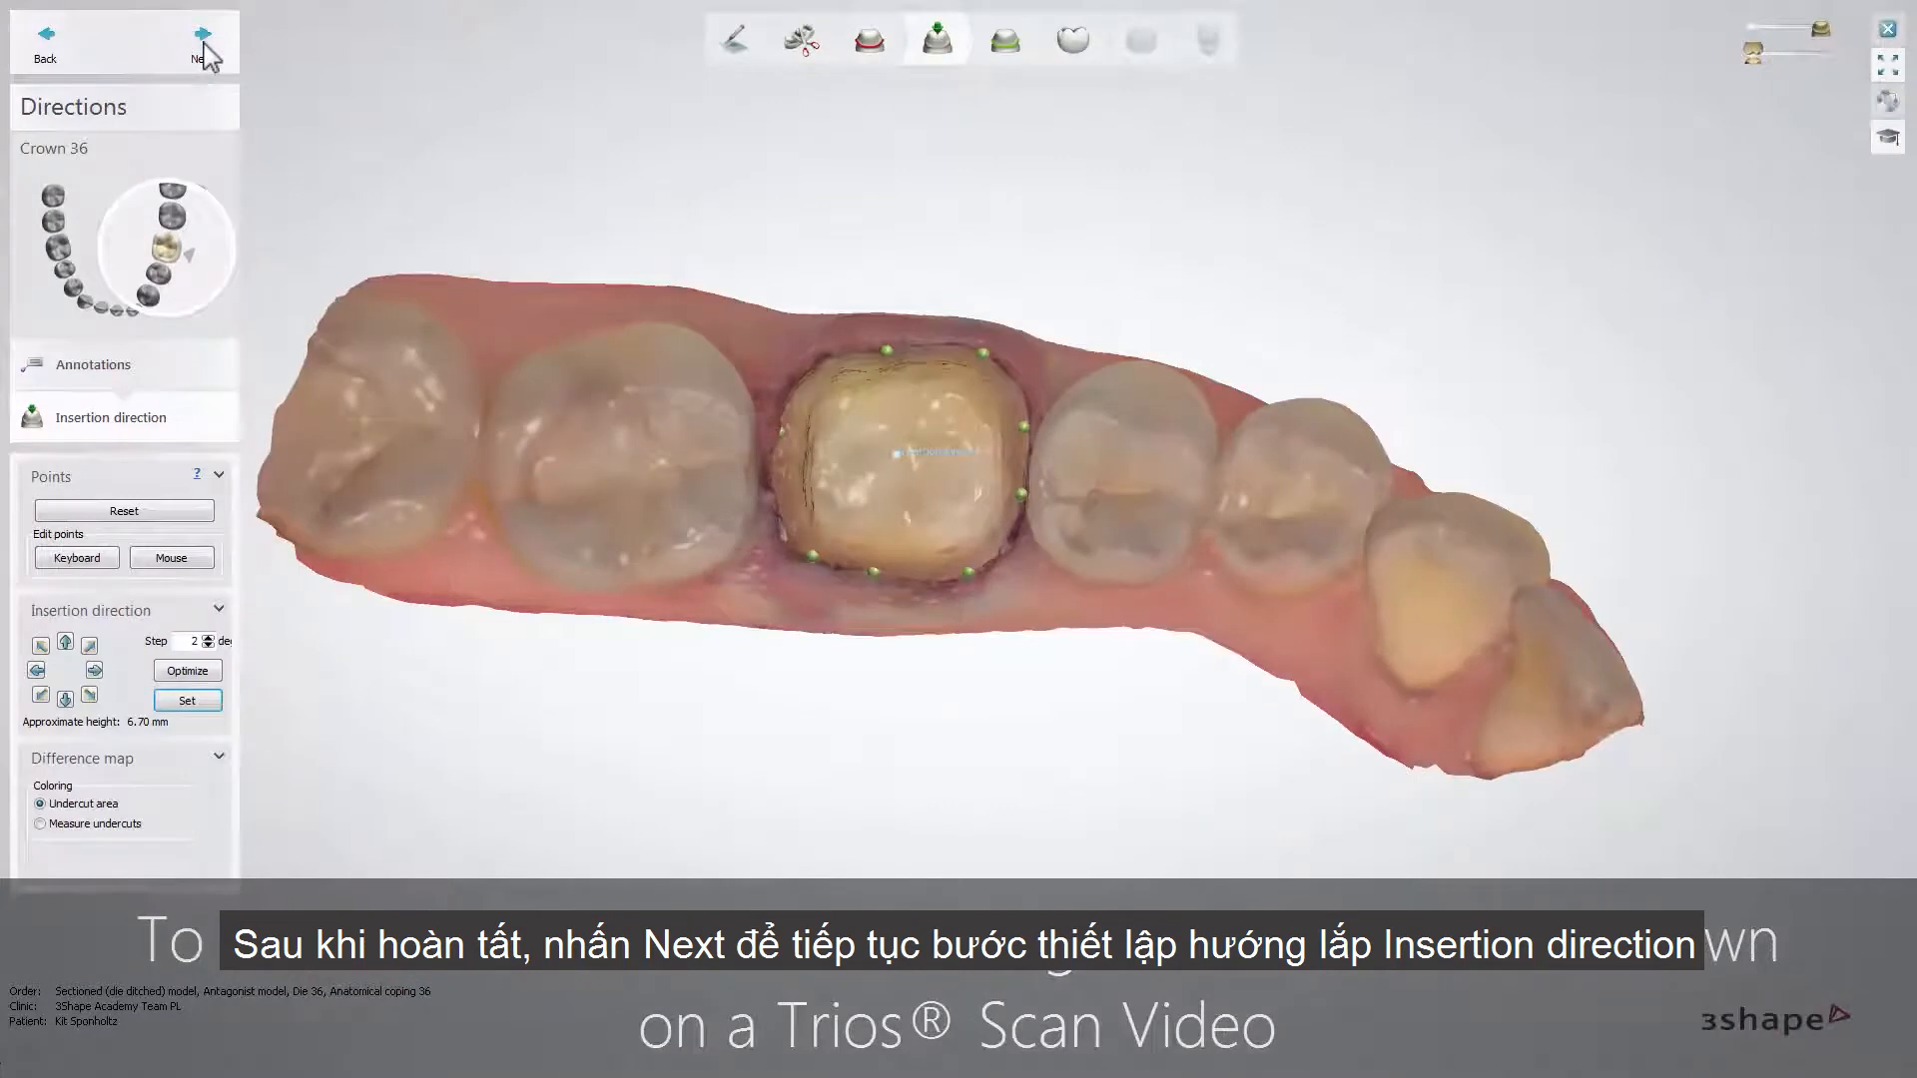
- Accept the insertion direction, then adjust the coping's margin line at the marked problem area and accept it
click(204, 44)
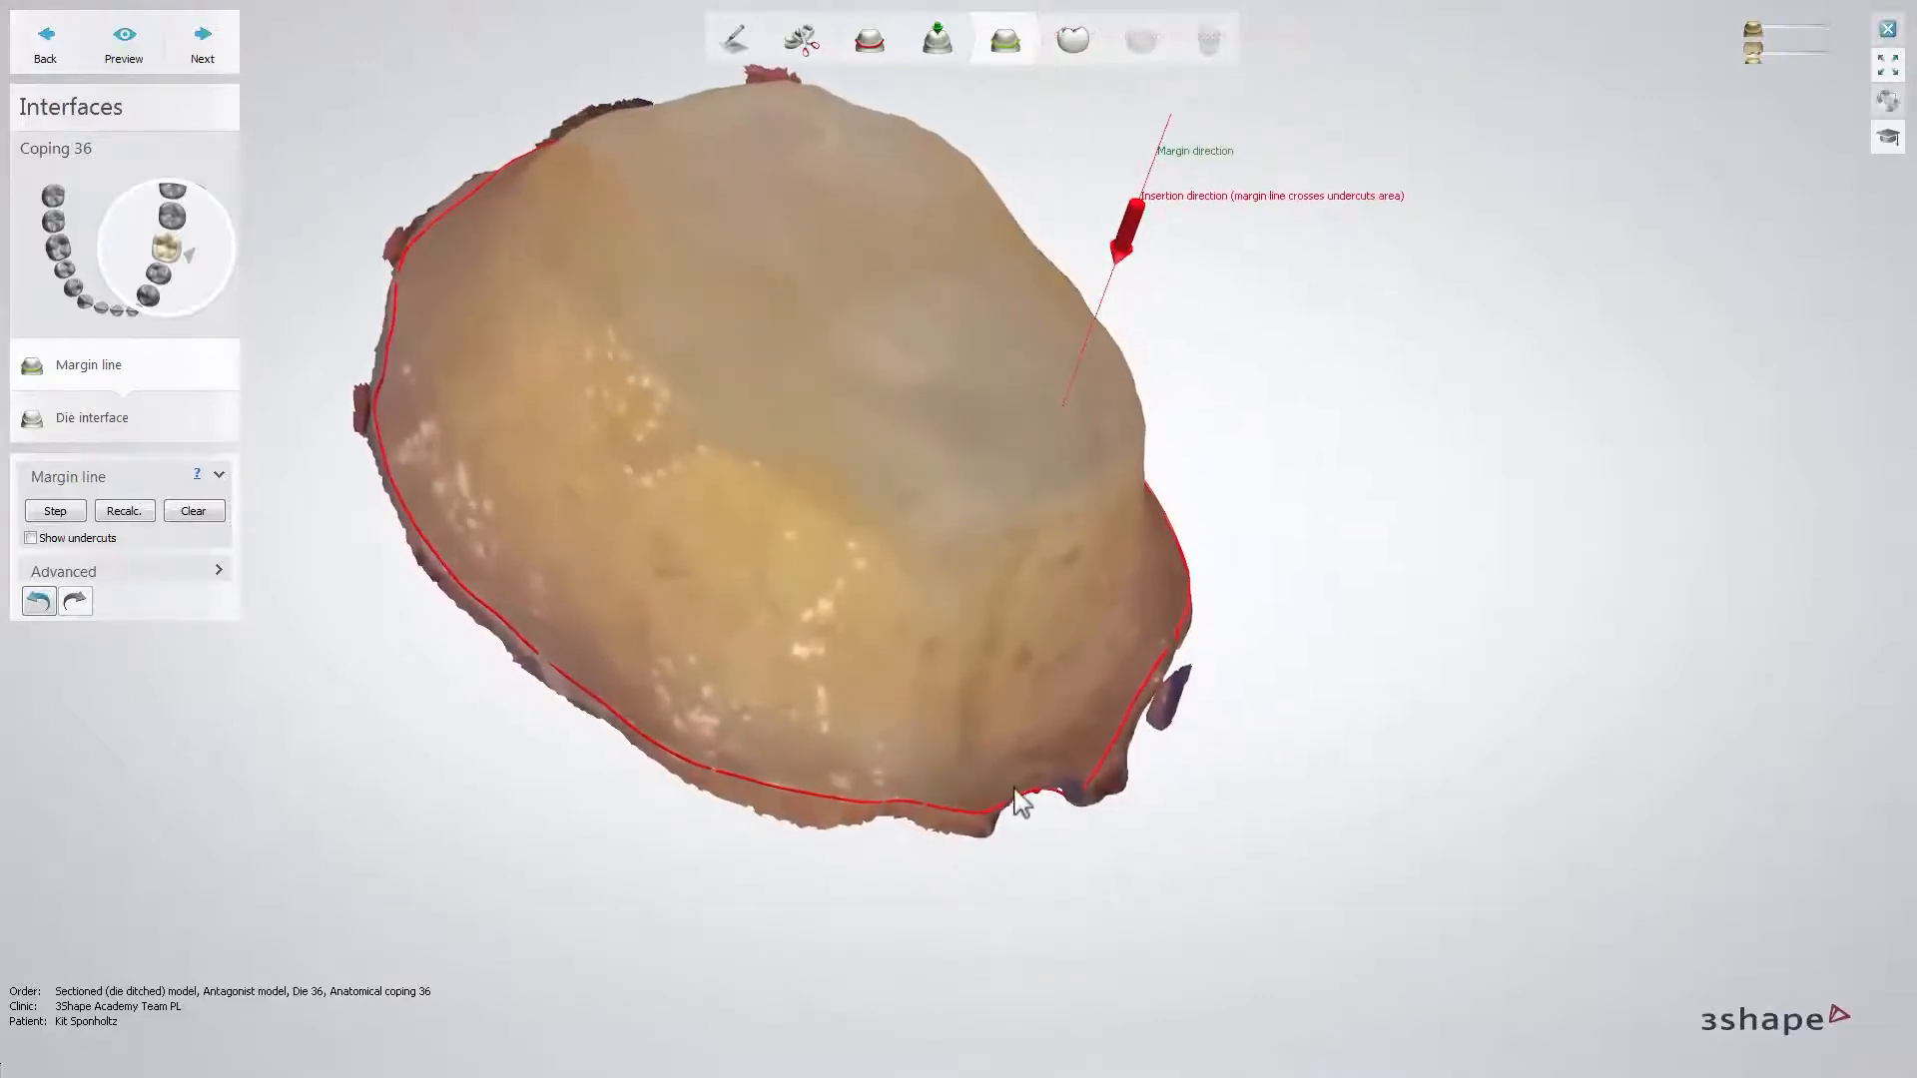
click(1012, 798)
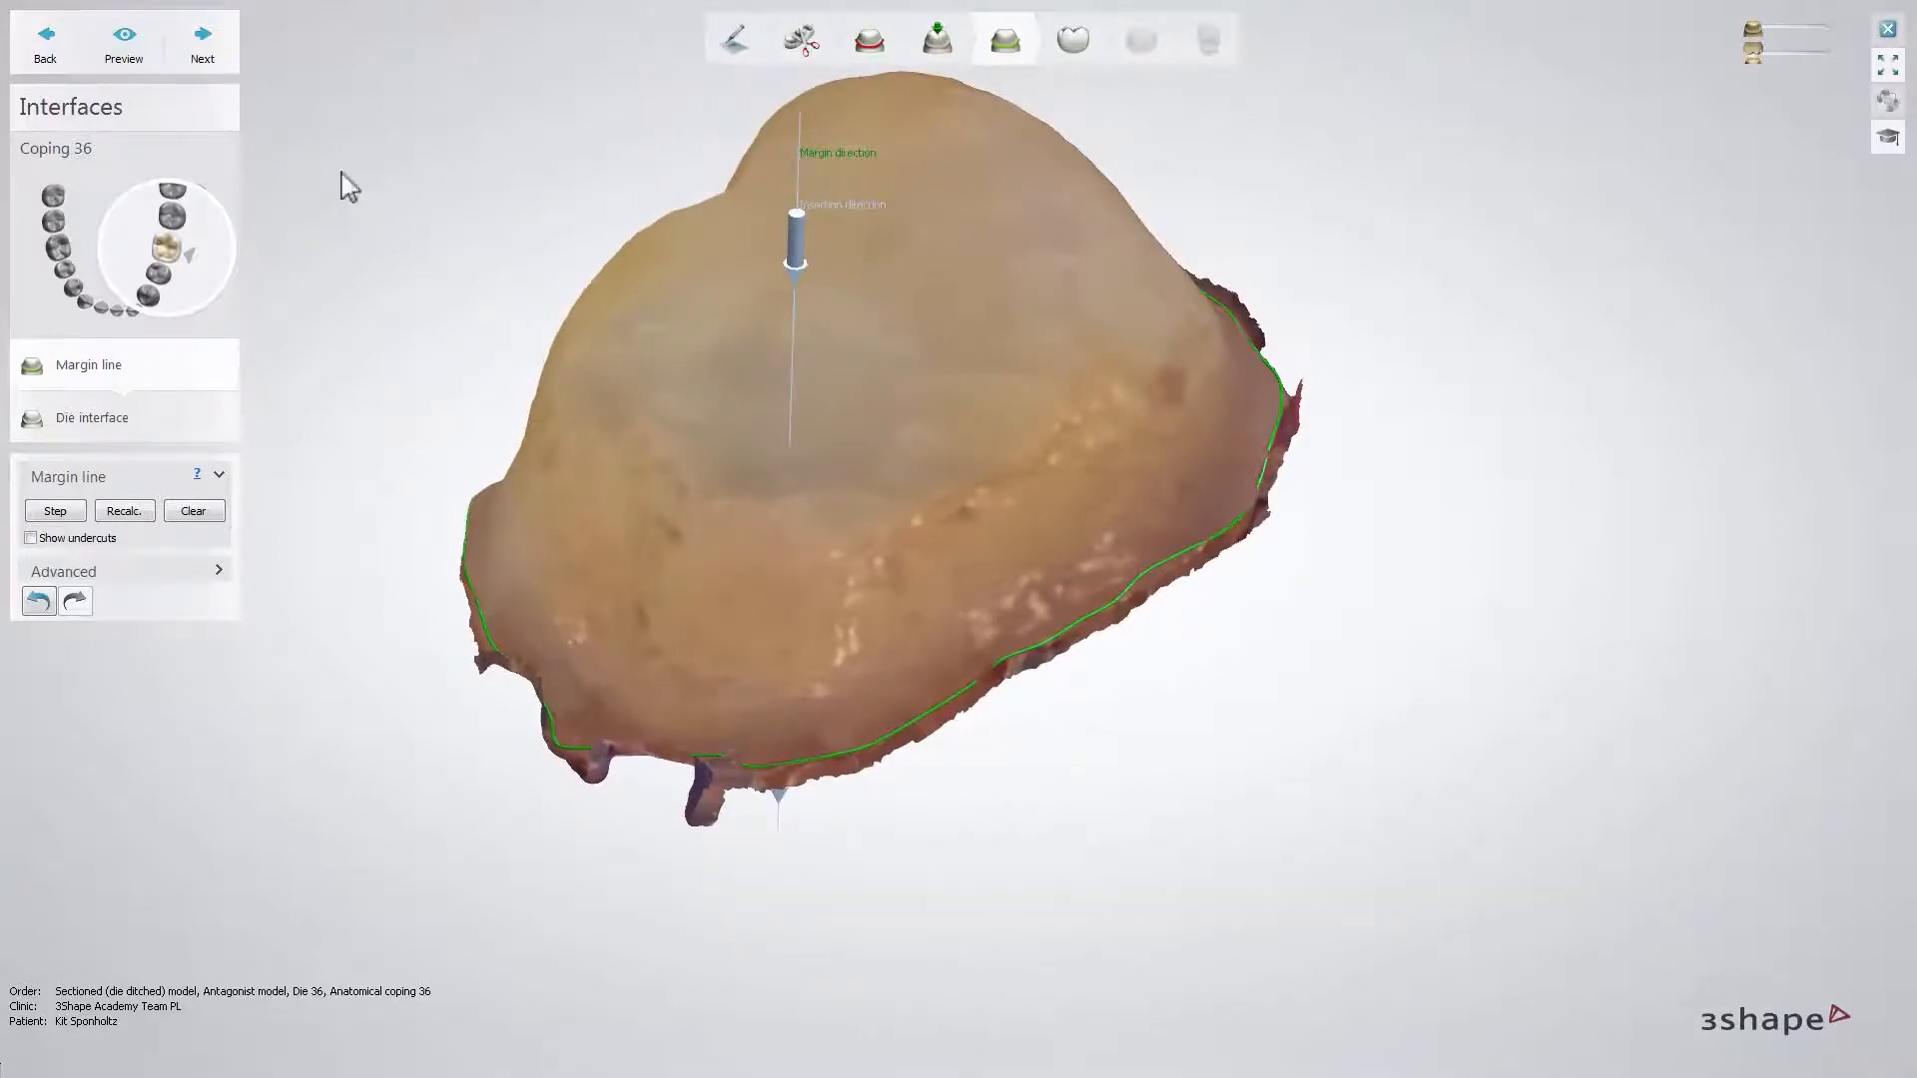
click(203, 45)
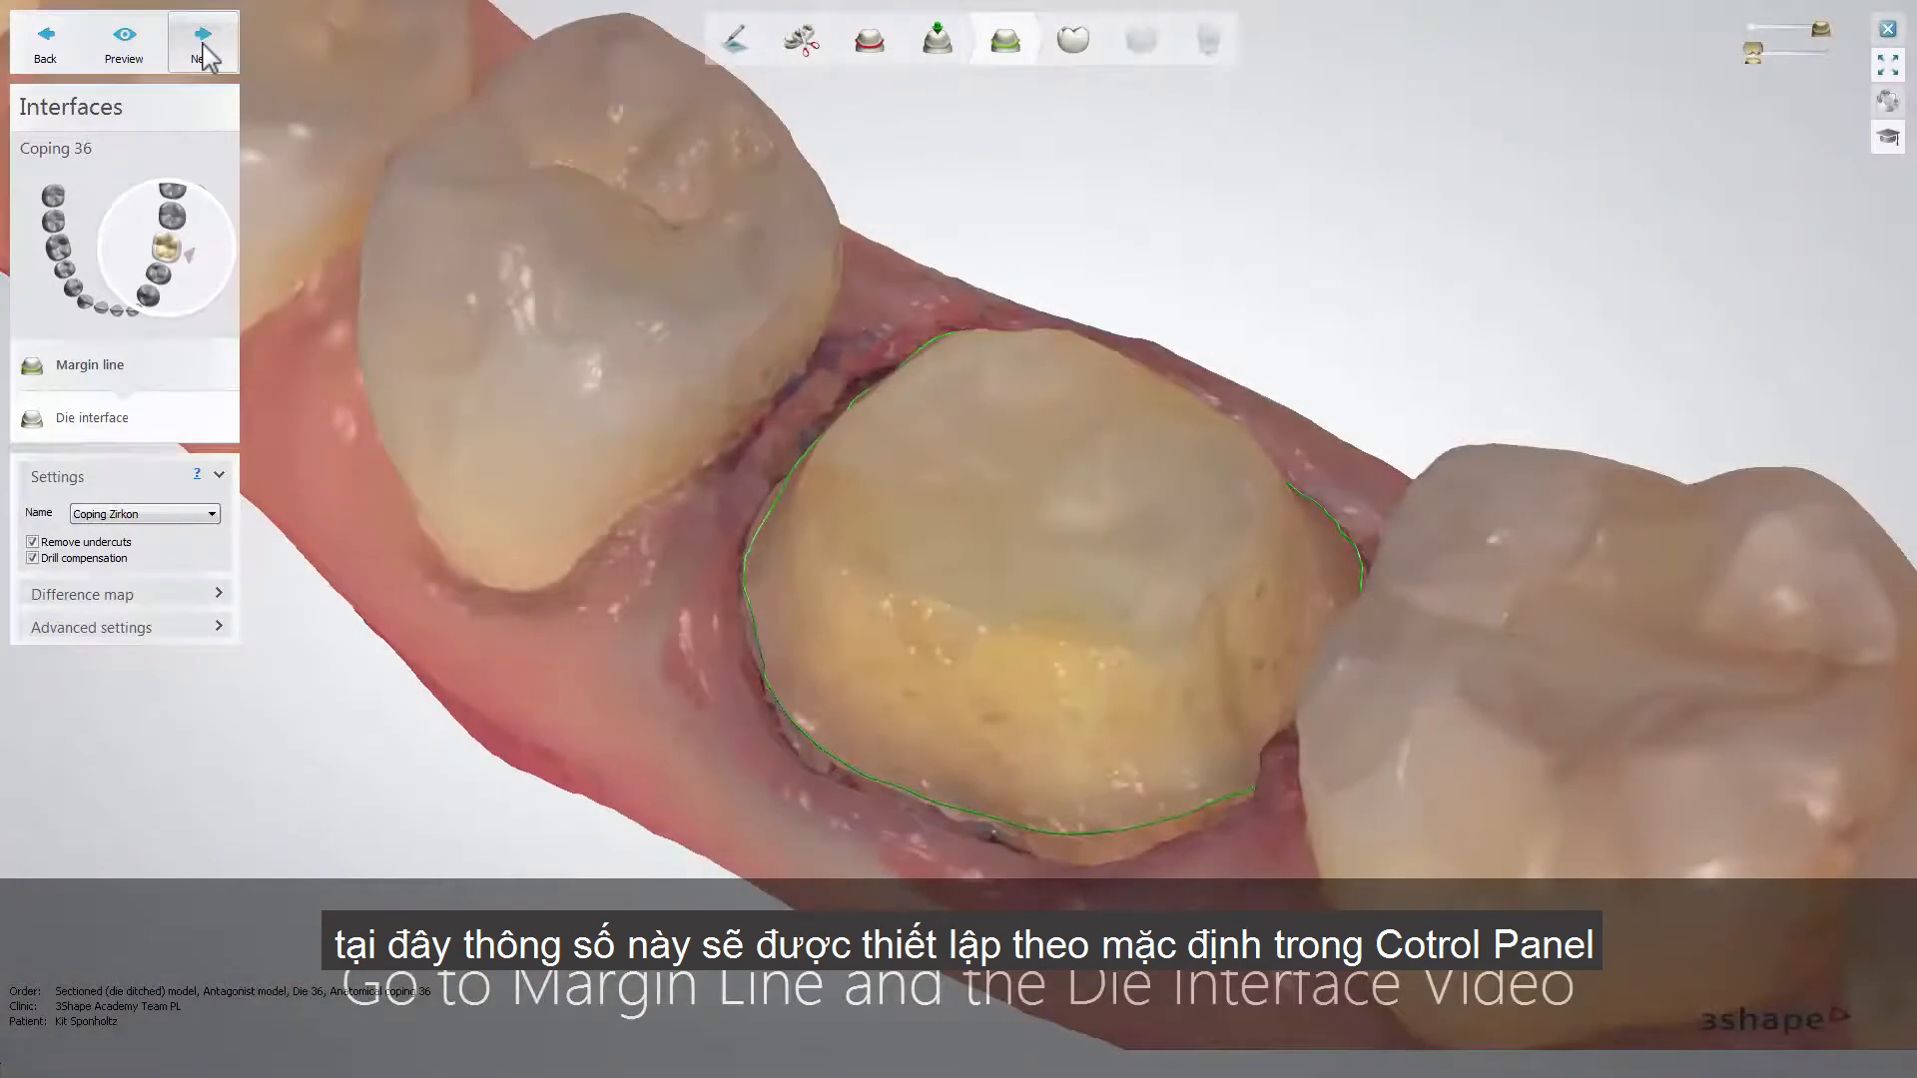
- Preview the die interface of coping 36 with the Coping Zirkon settings and accept it
click(124, 45)
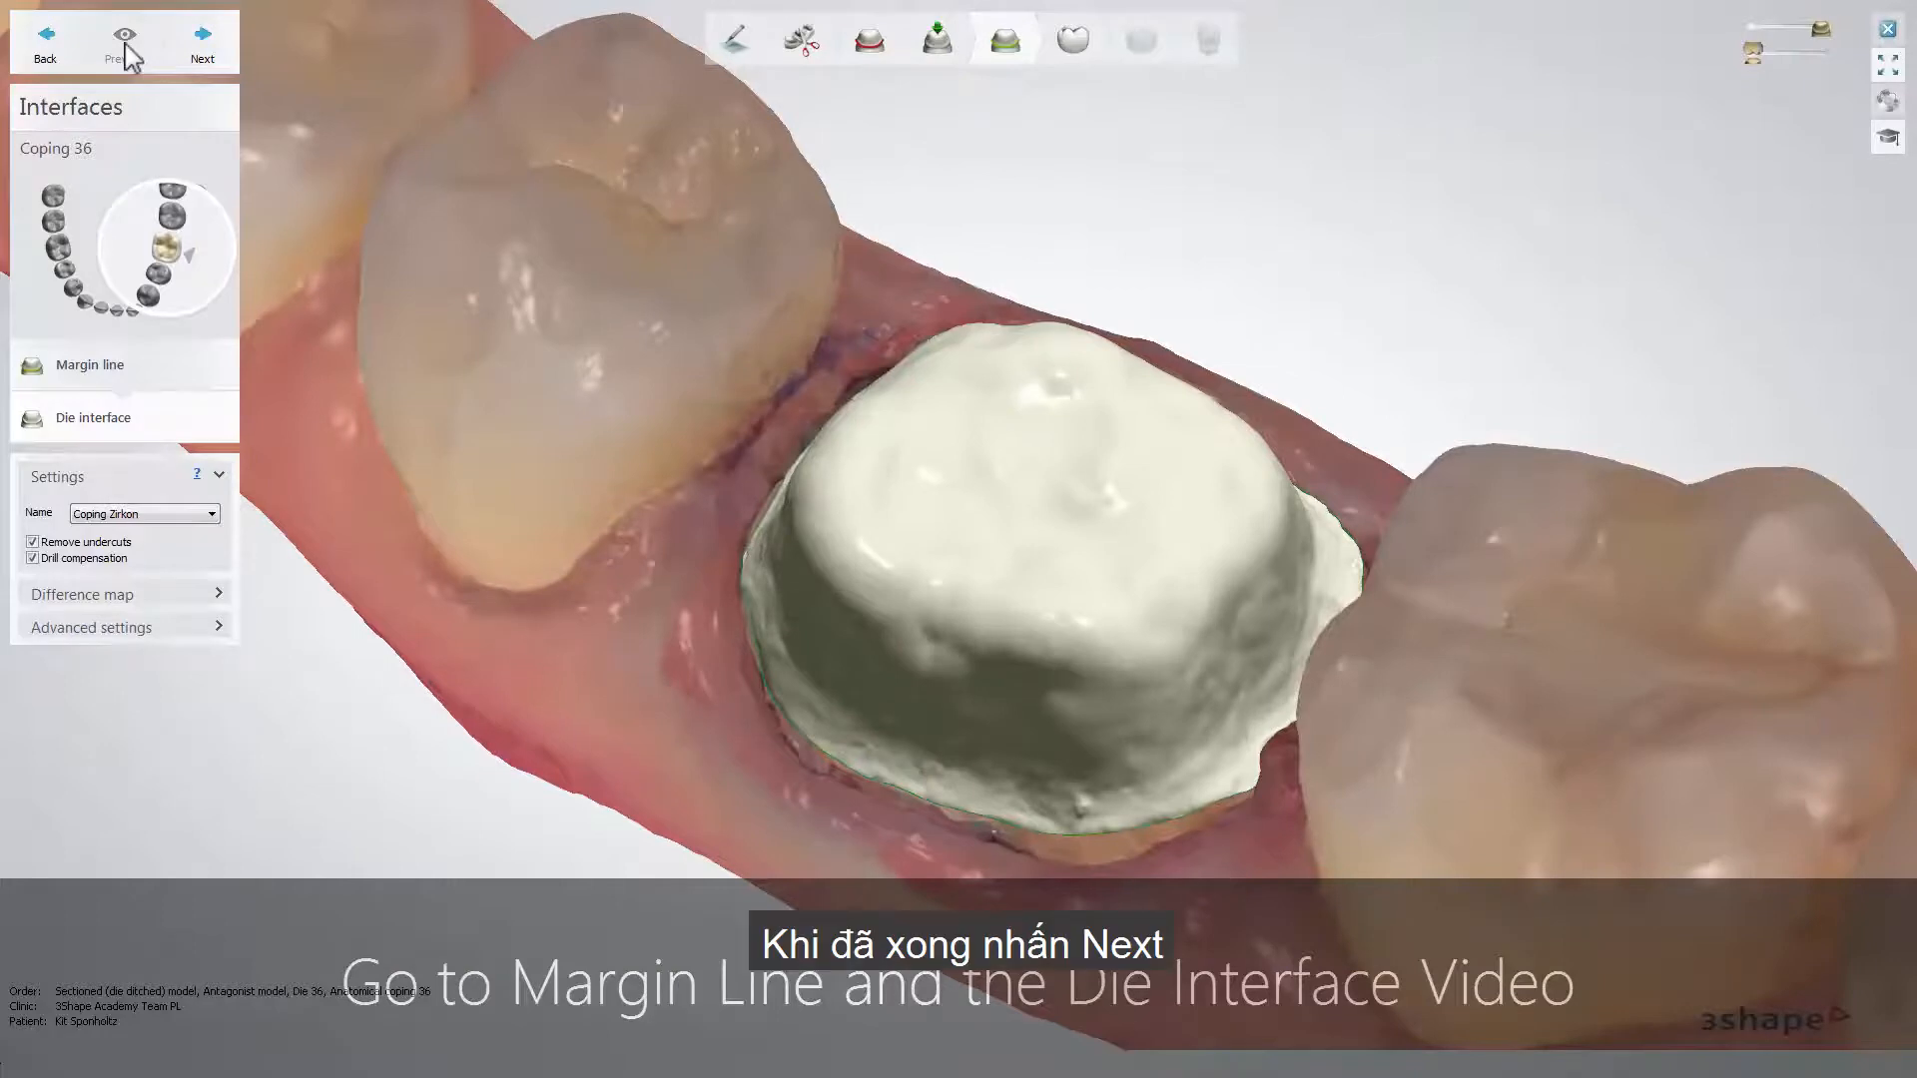
click(202, 48)
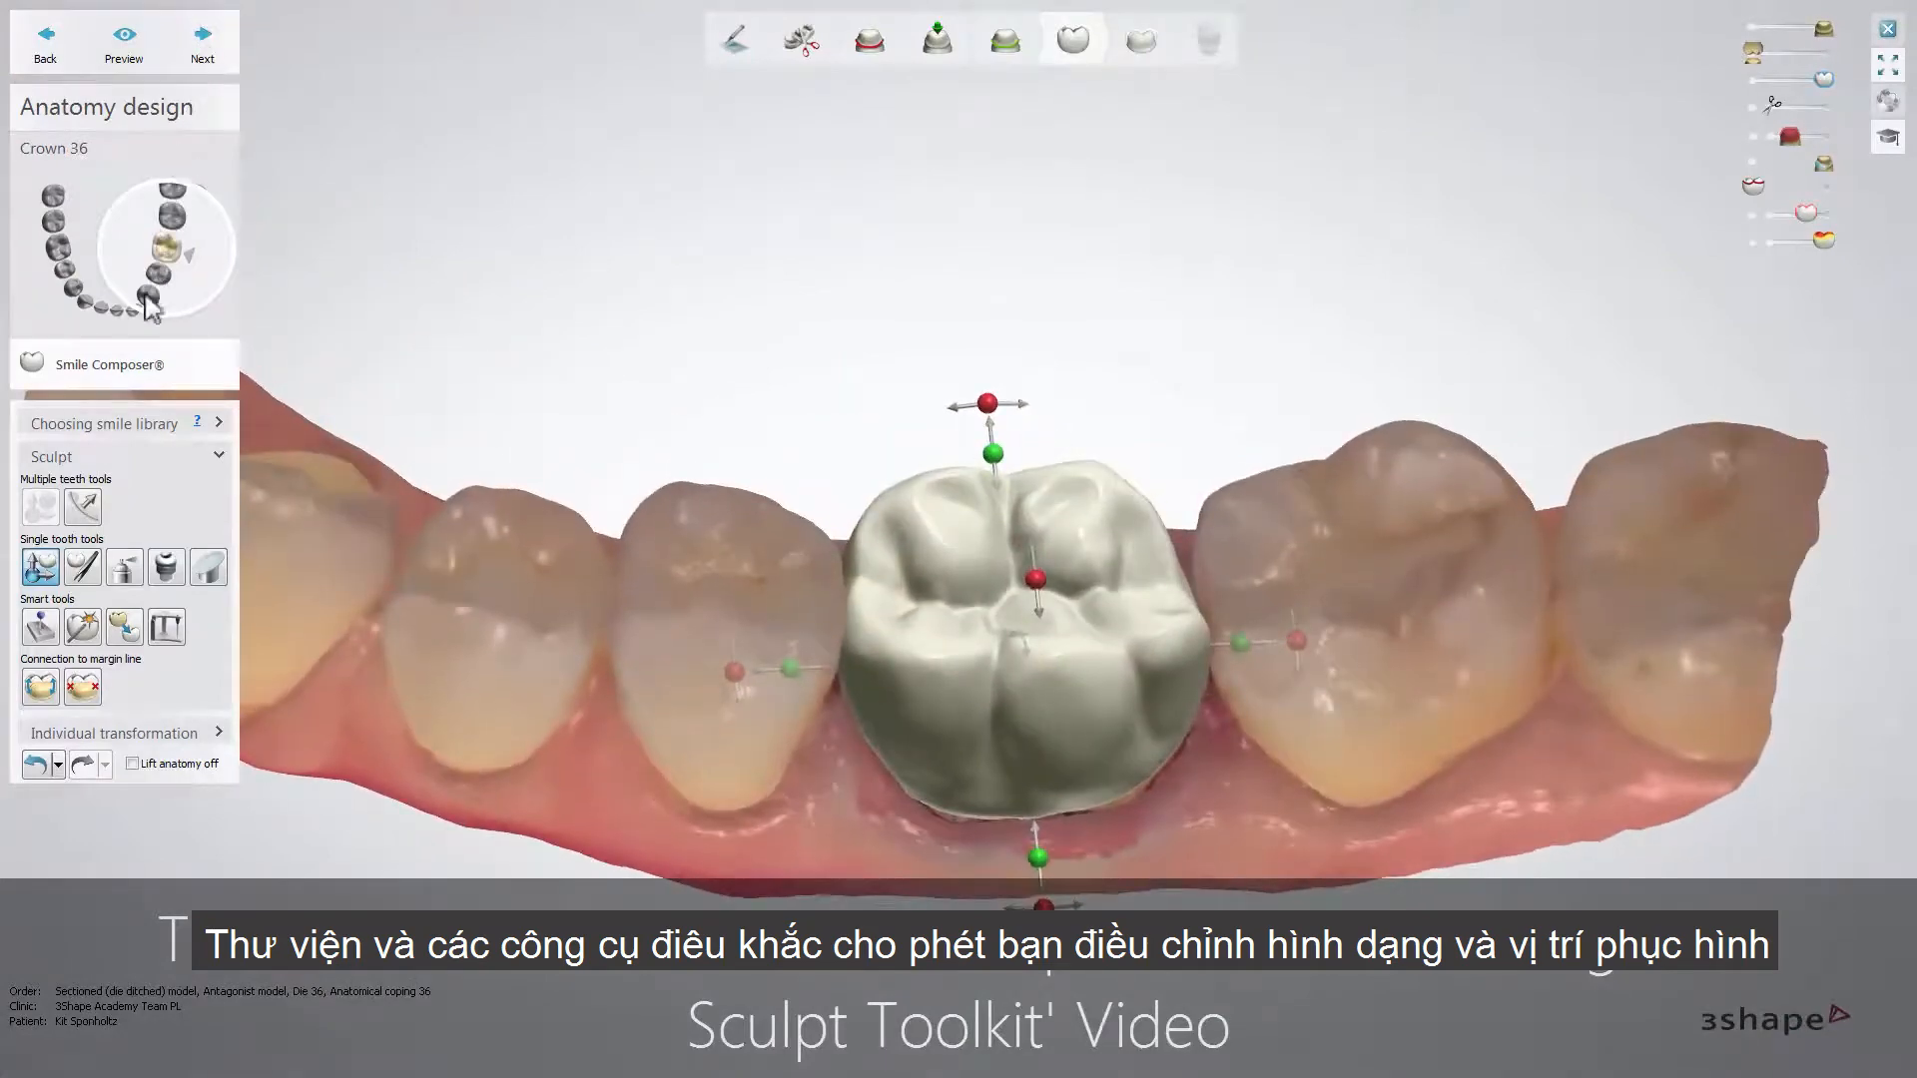
- Morph the anatomy of crown 36 locally near its proximal contact and a cusp, and accept the full crown shape
click(84, 569)
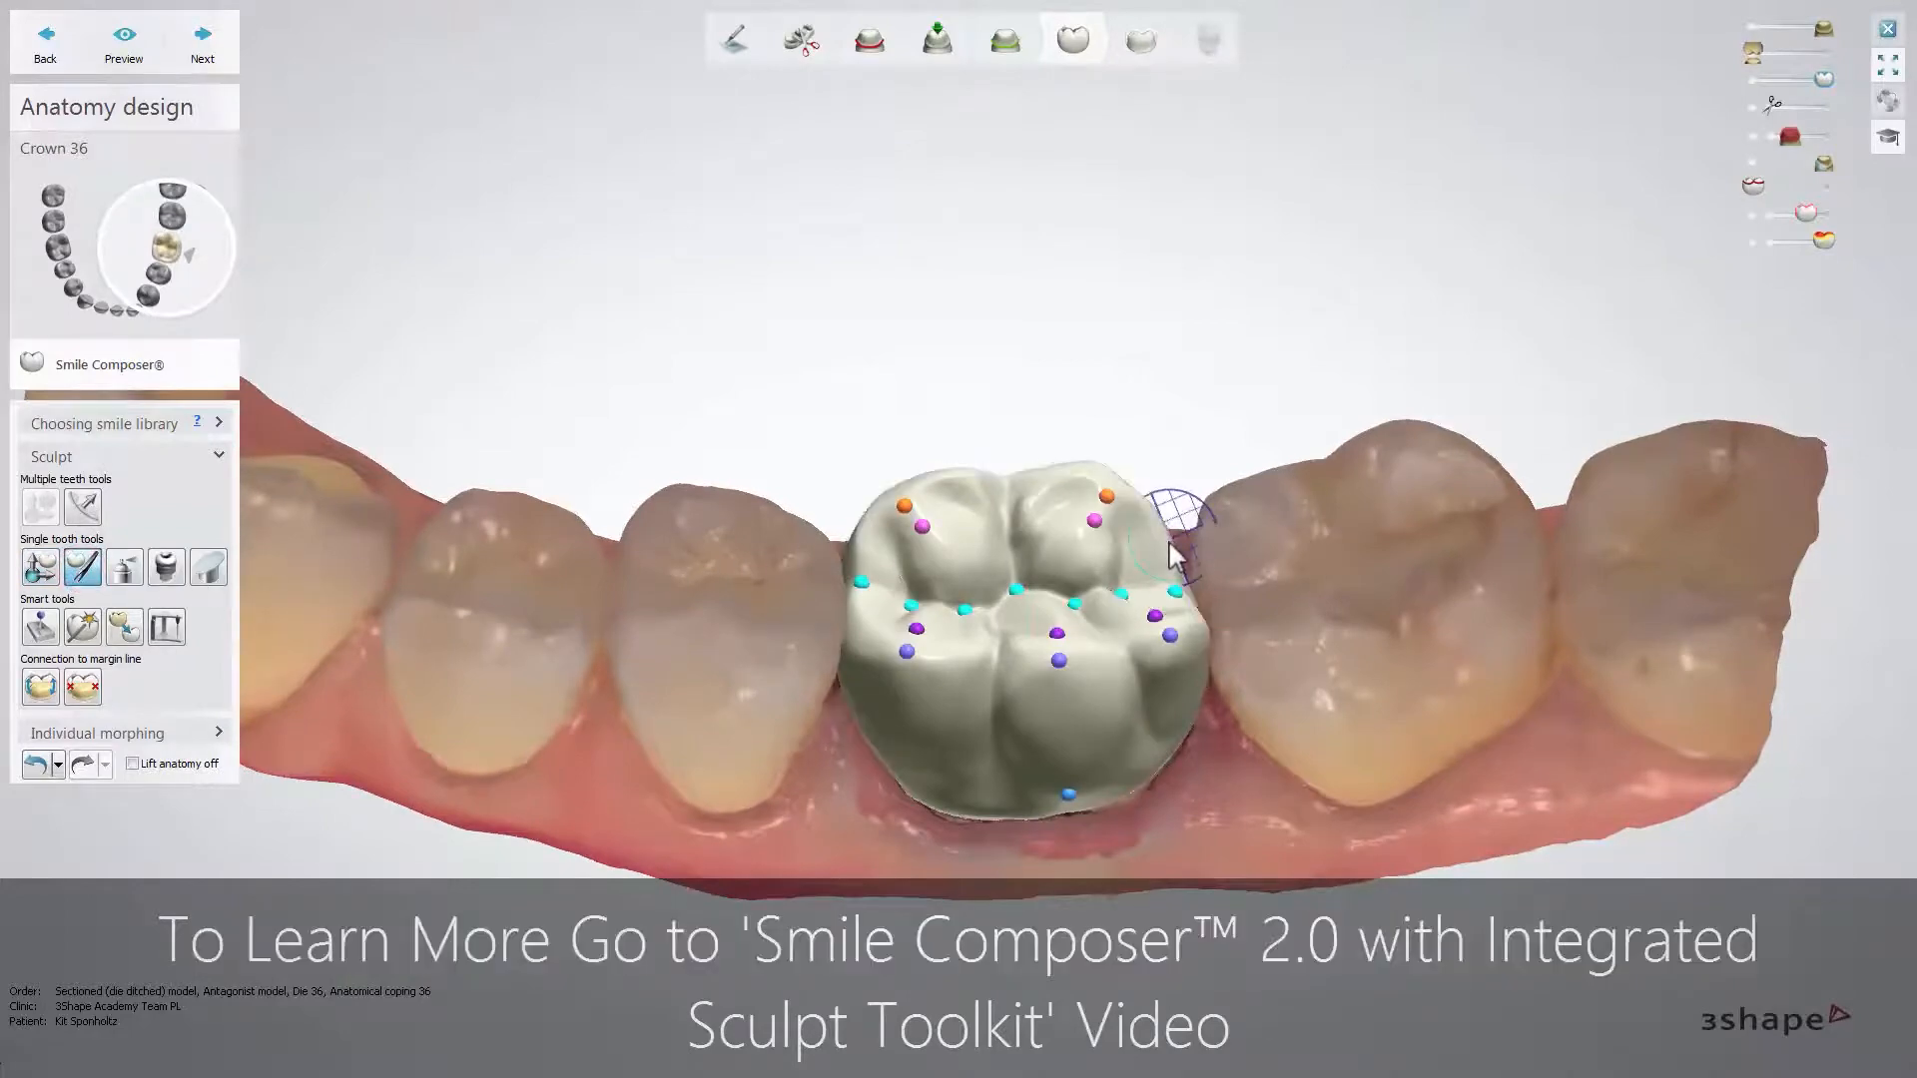
drag(1176, 537, 1182, 542)
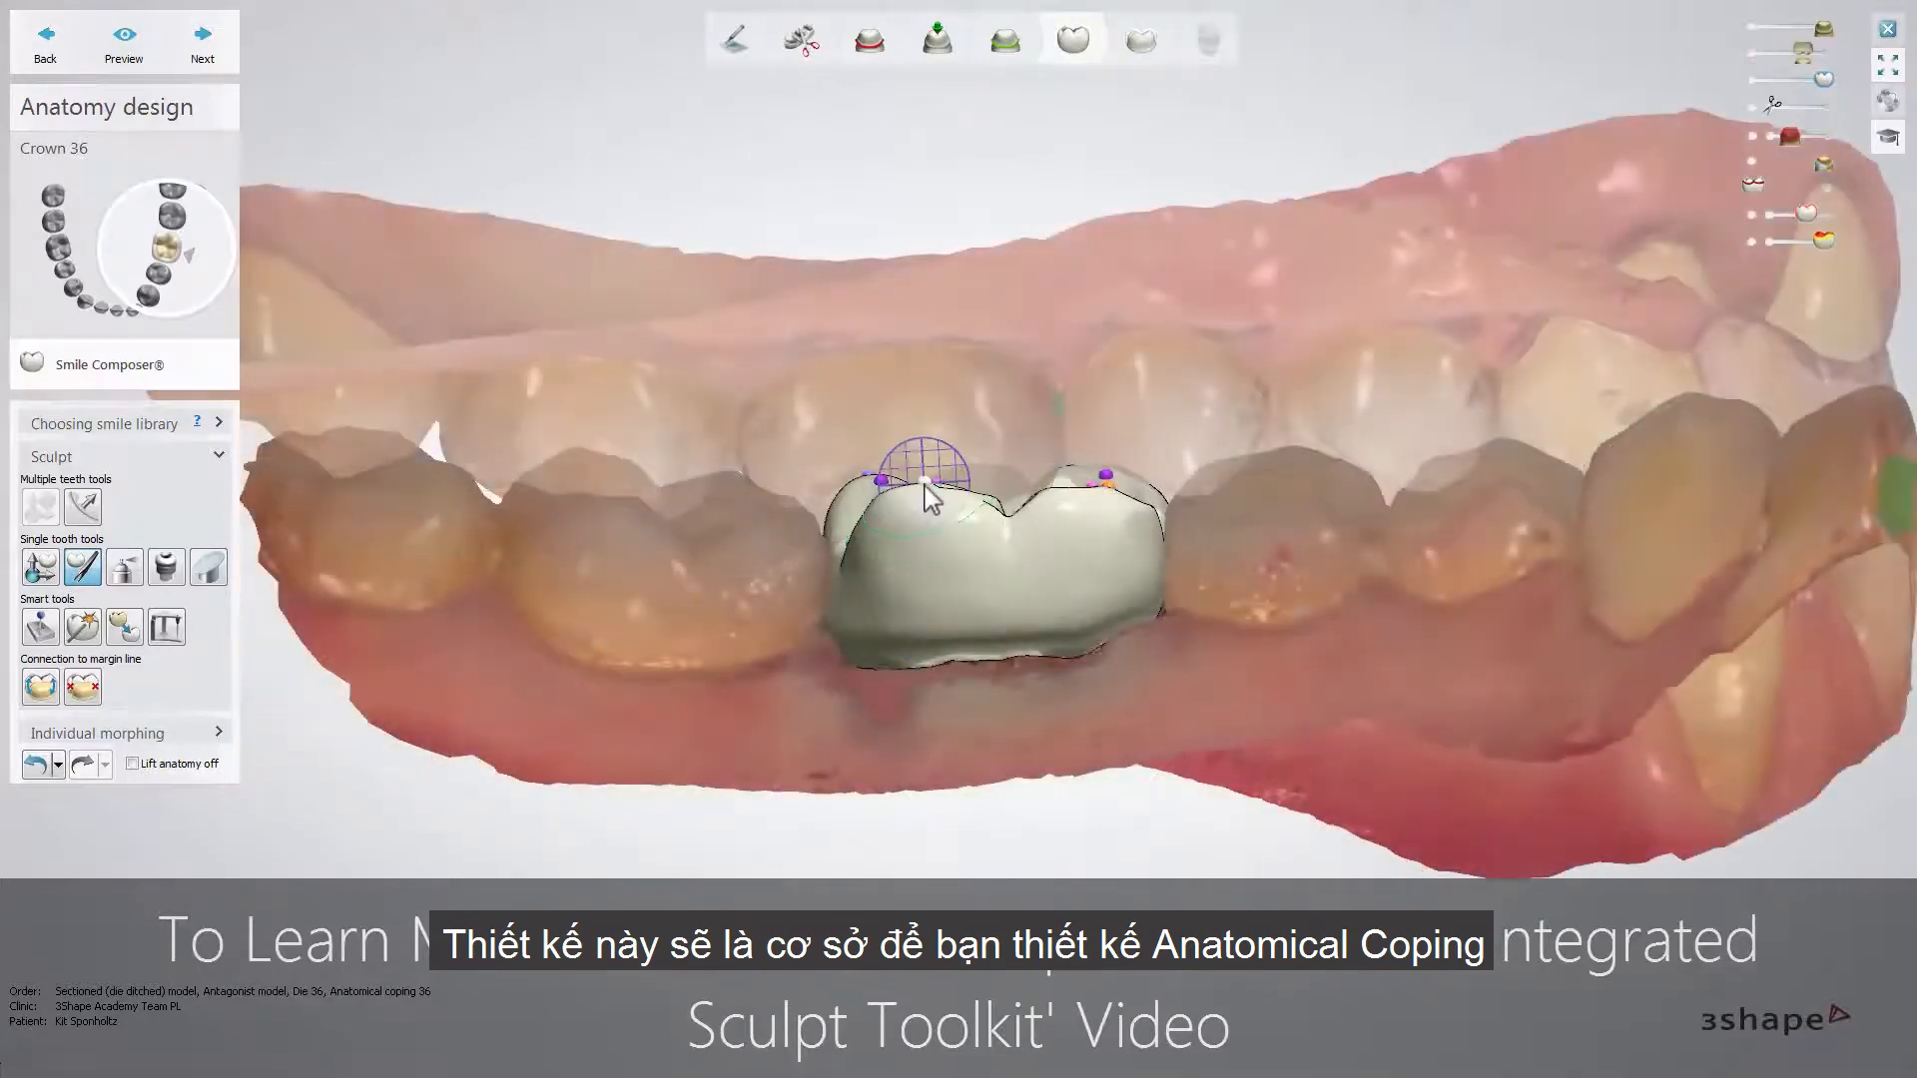
drag(925, 496, 924, 513)
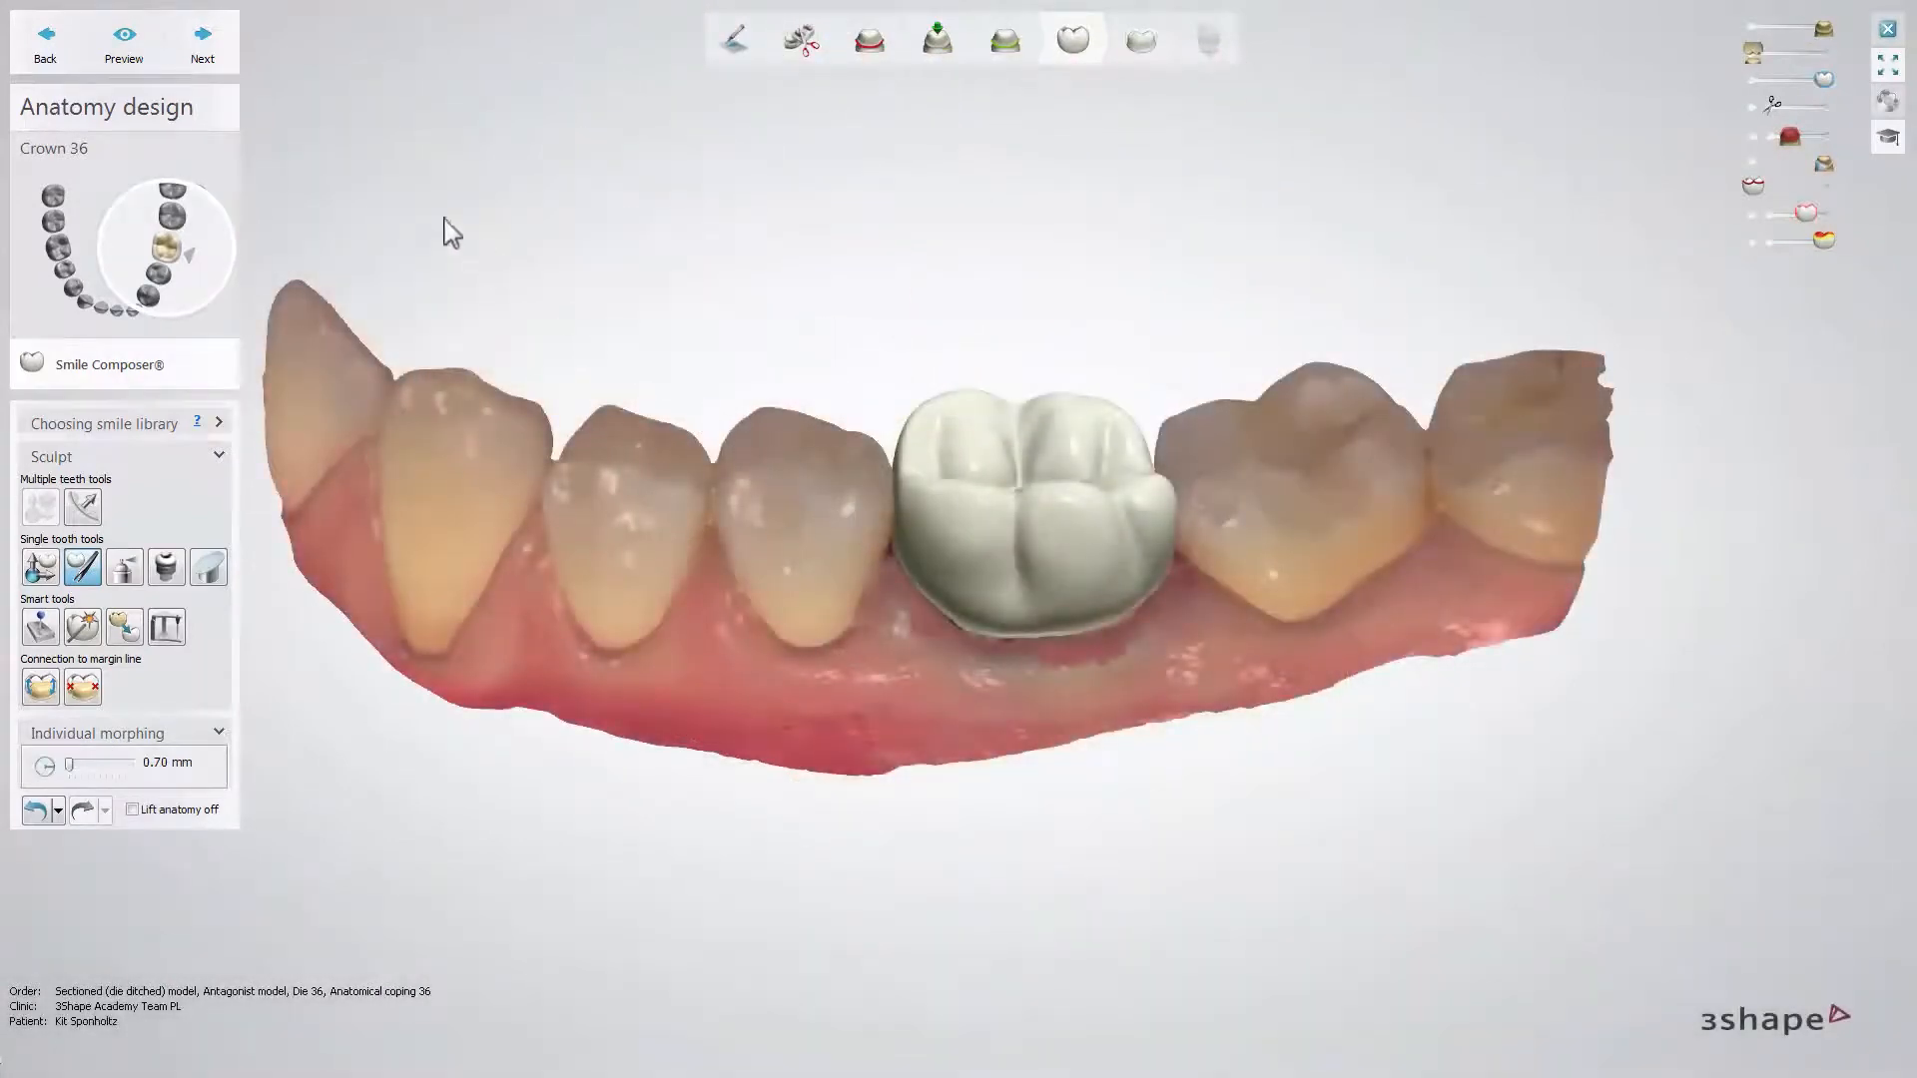
click(203, 40)
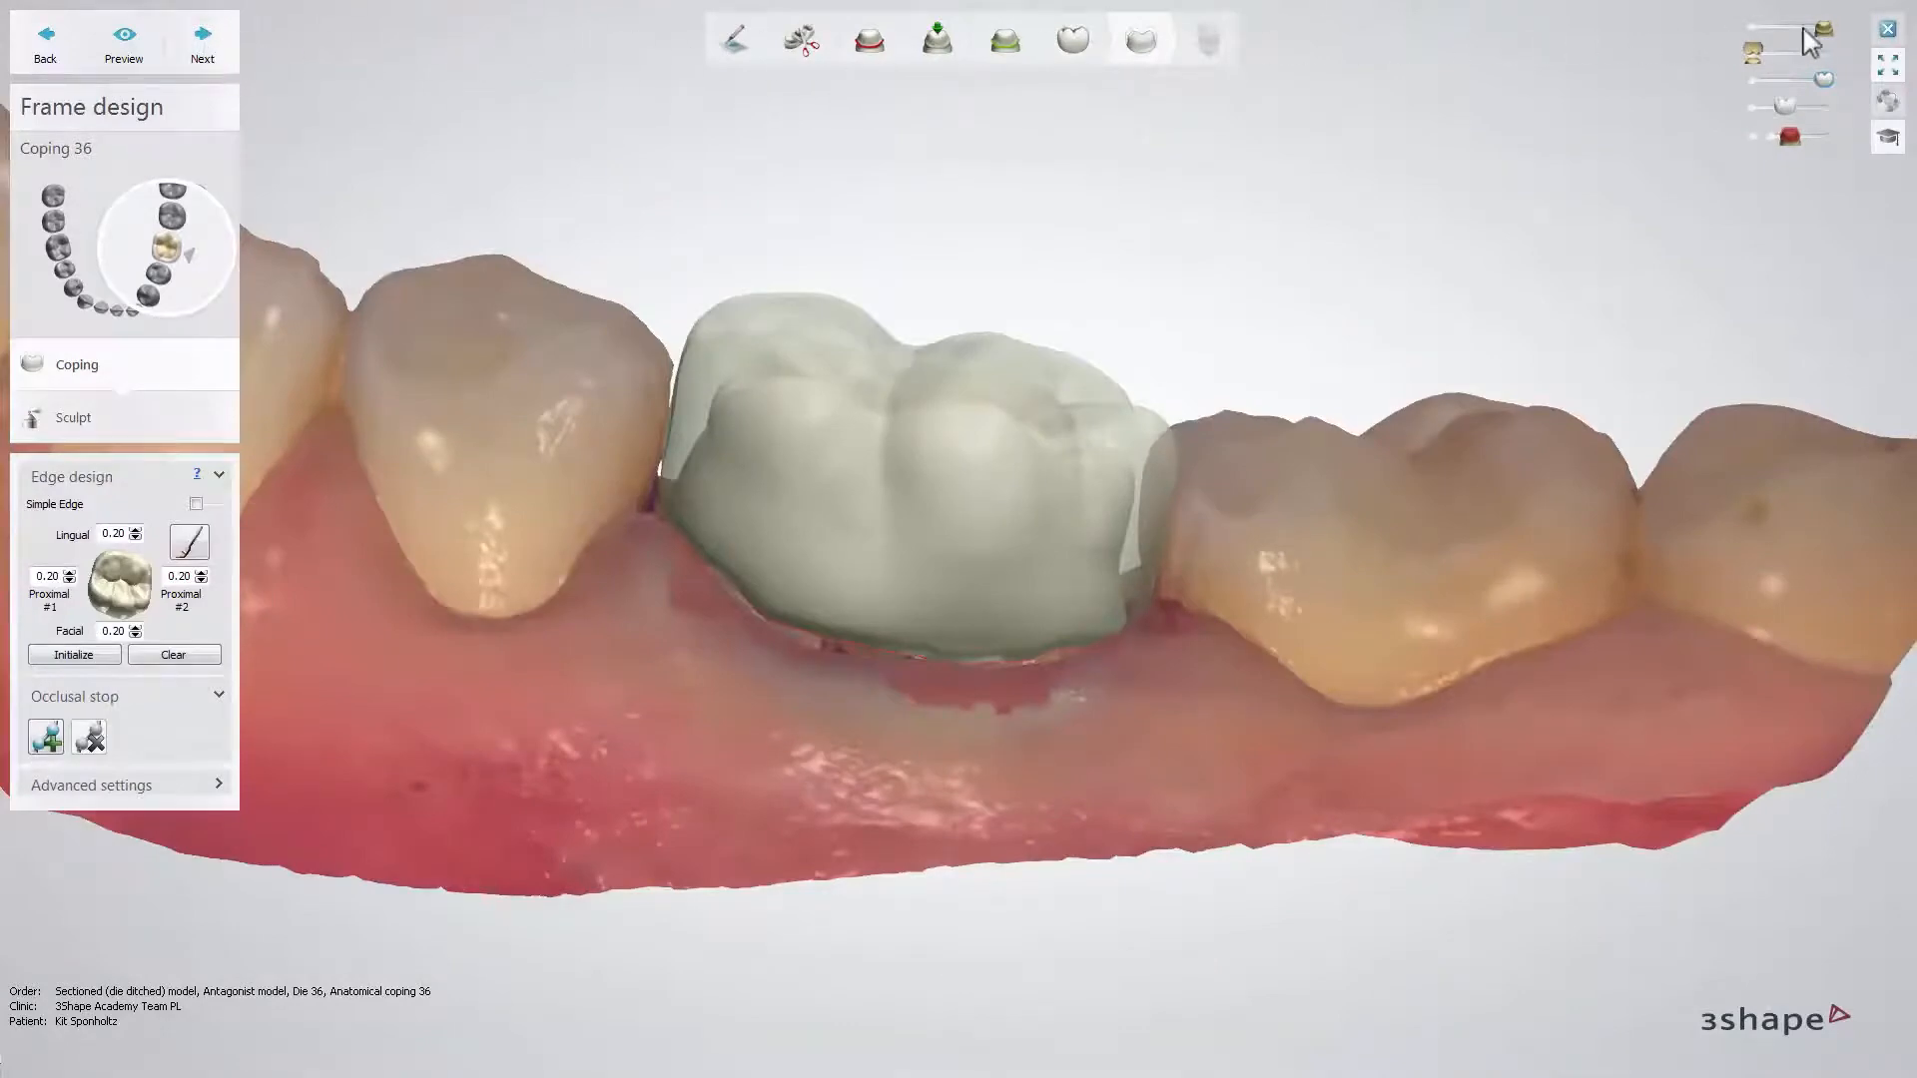
- Hide the lower jaw scan, set the coping's lingual, facial and both proximal edge values to 0.50, and initialize the edge line
drag(1822, 30, 1754, 32)
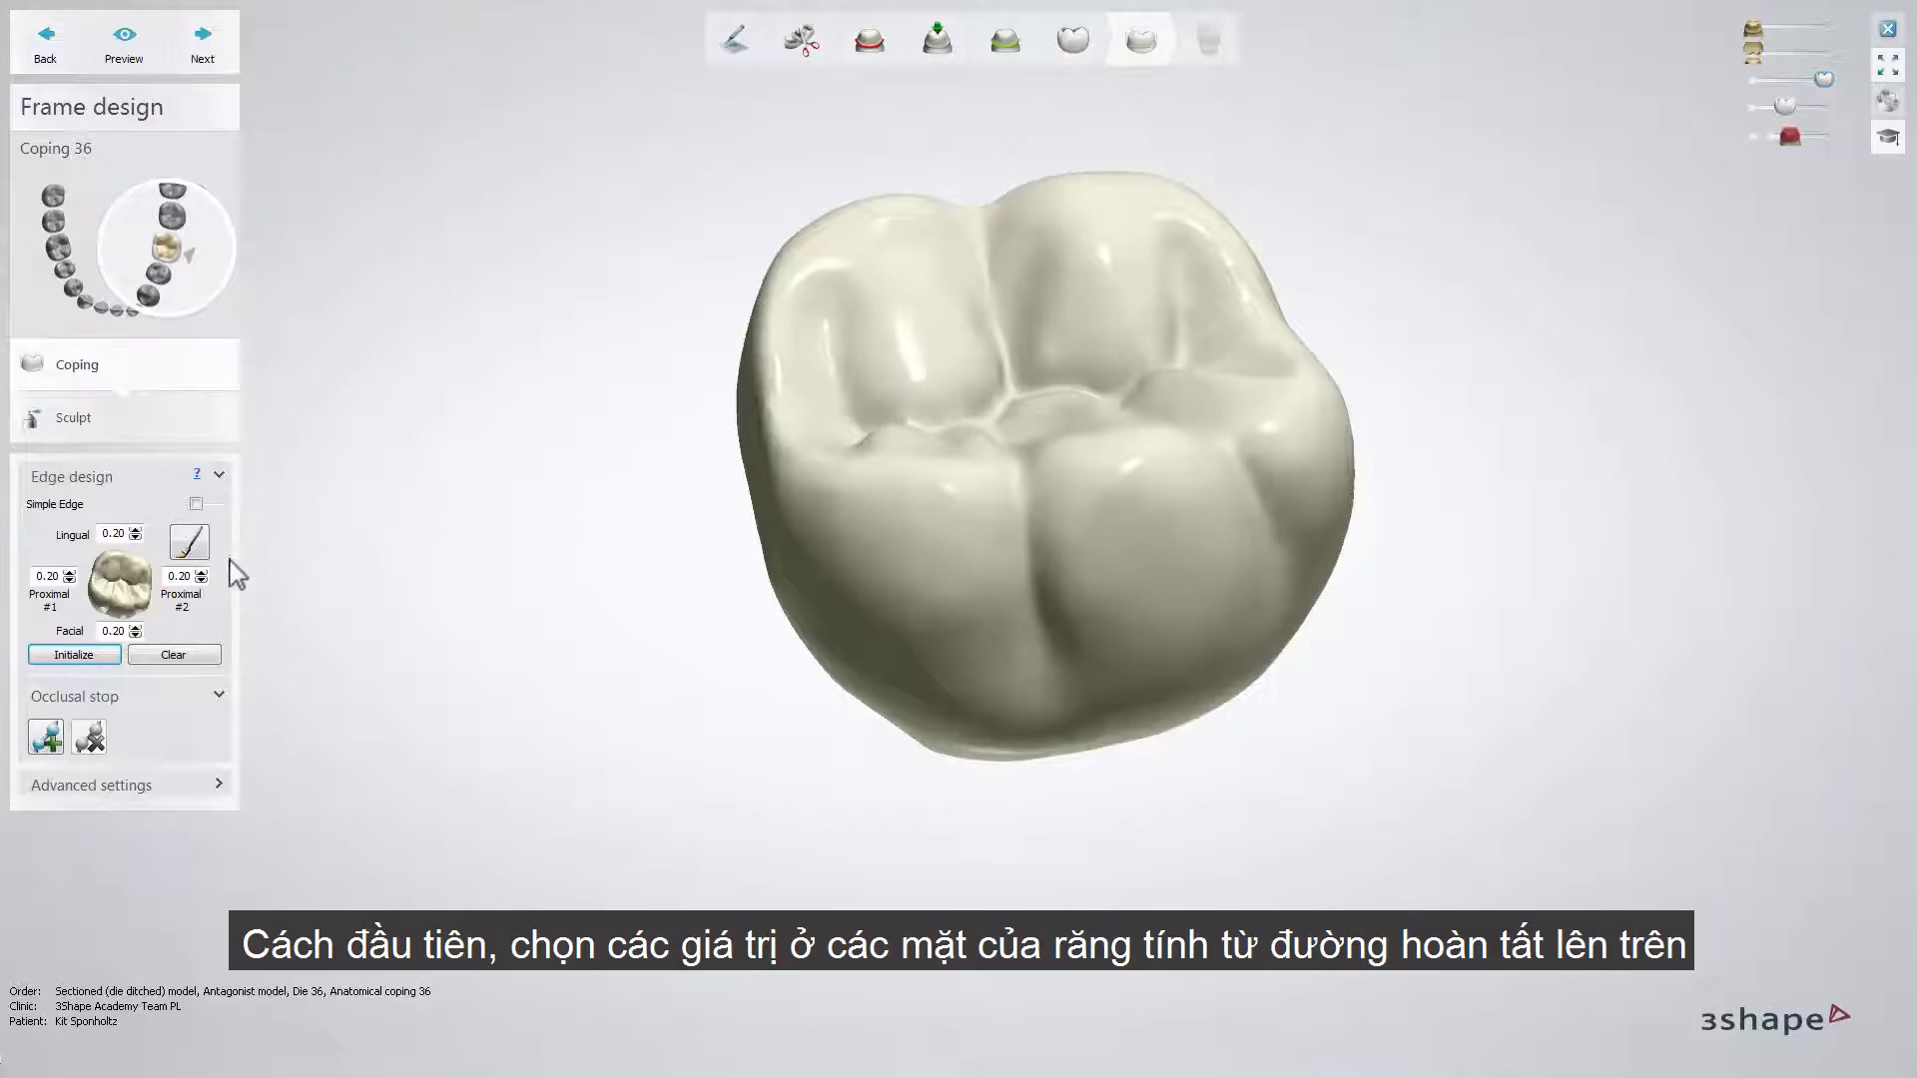
click(202, 573)
click(202, 573)
click(202, 573)
click(201, 573)
click(202, 573)
click(136, 530)
click(136, 530)
click(136, 530)
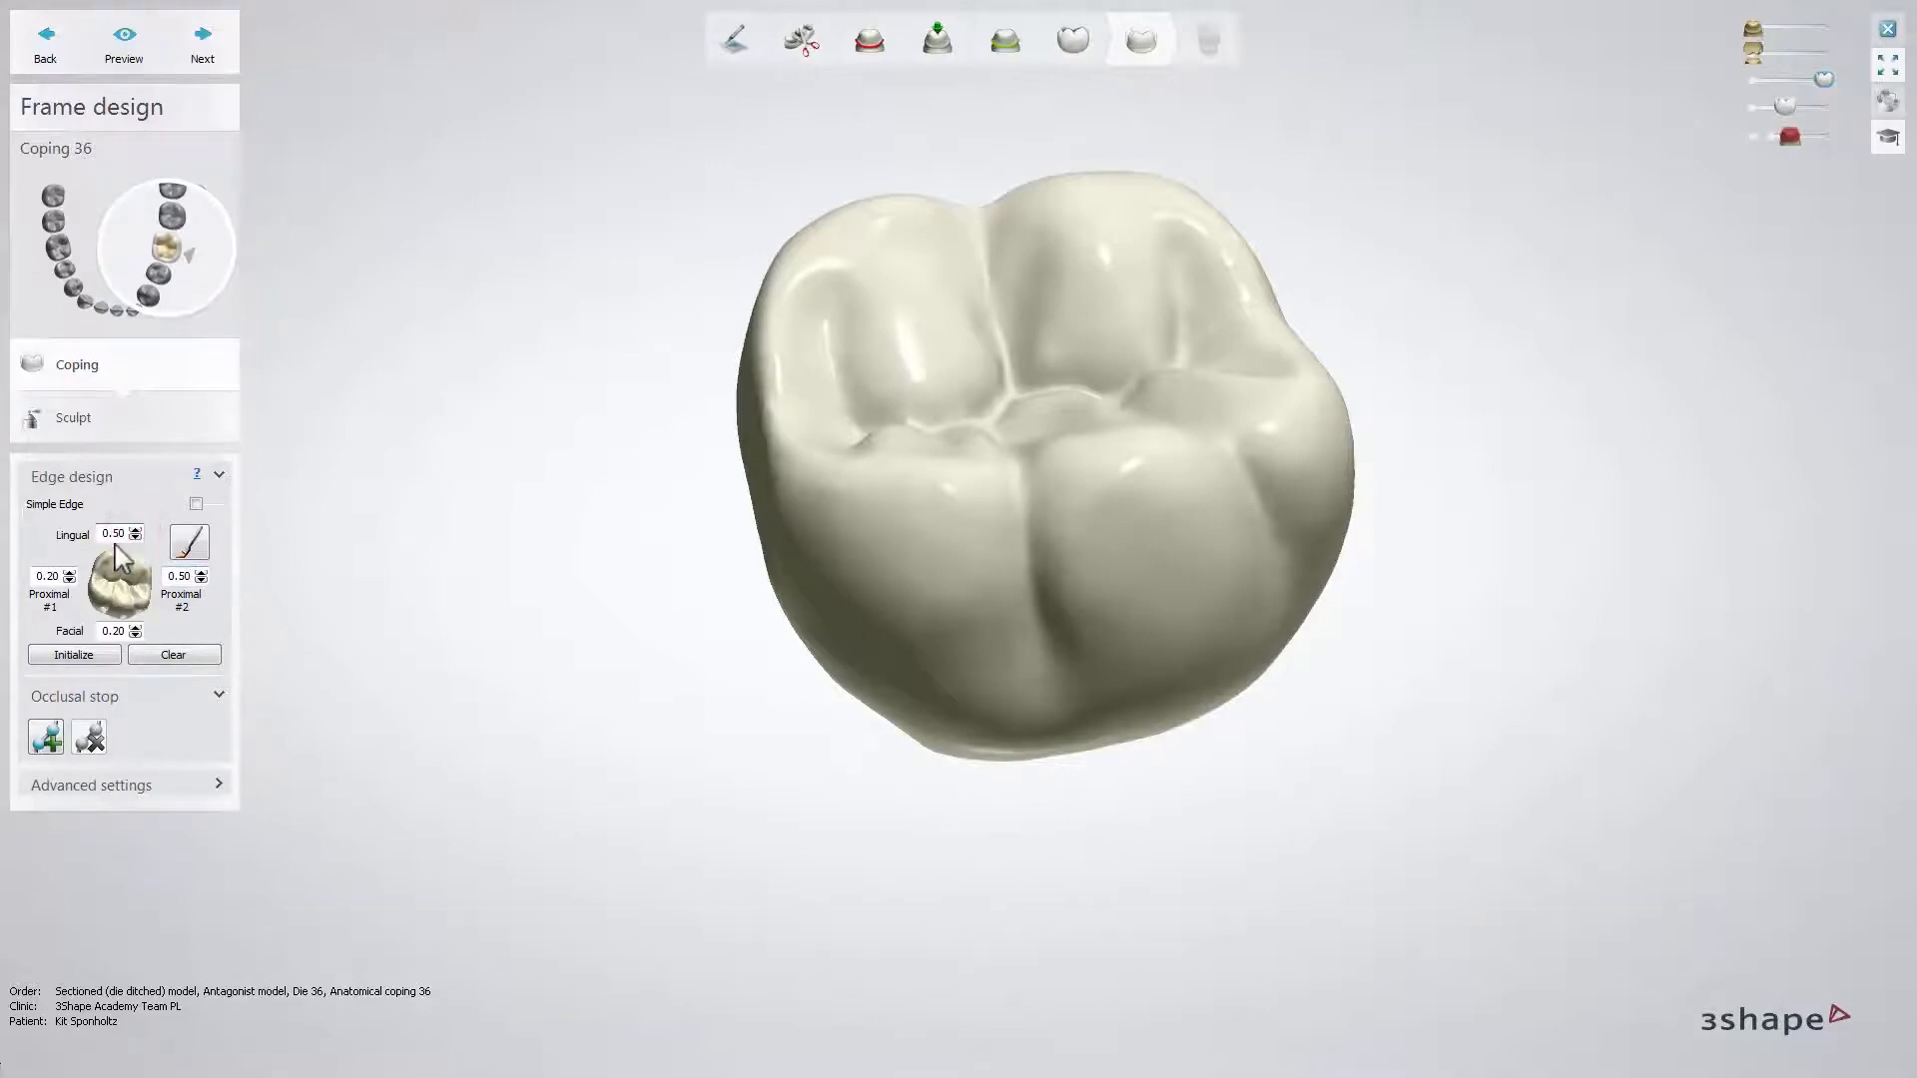
click(69, 572)
click(69, 572)
click(69, 572)
click(69, 572)
click(69, 572)
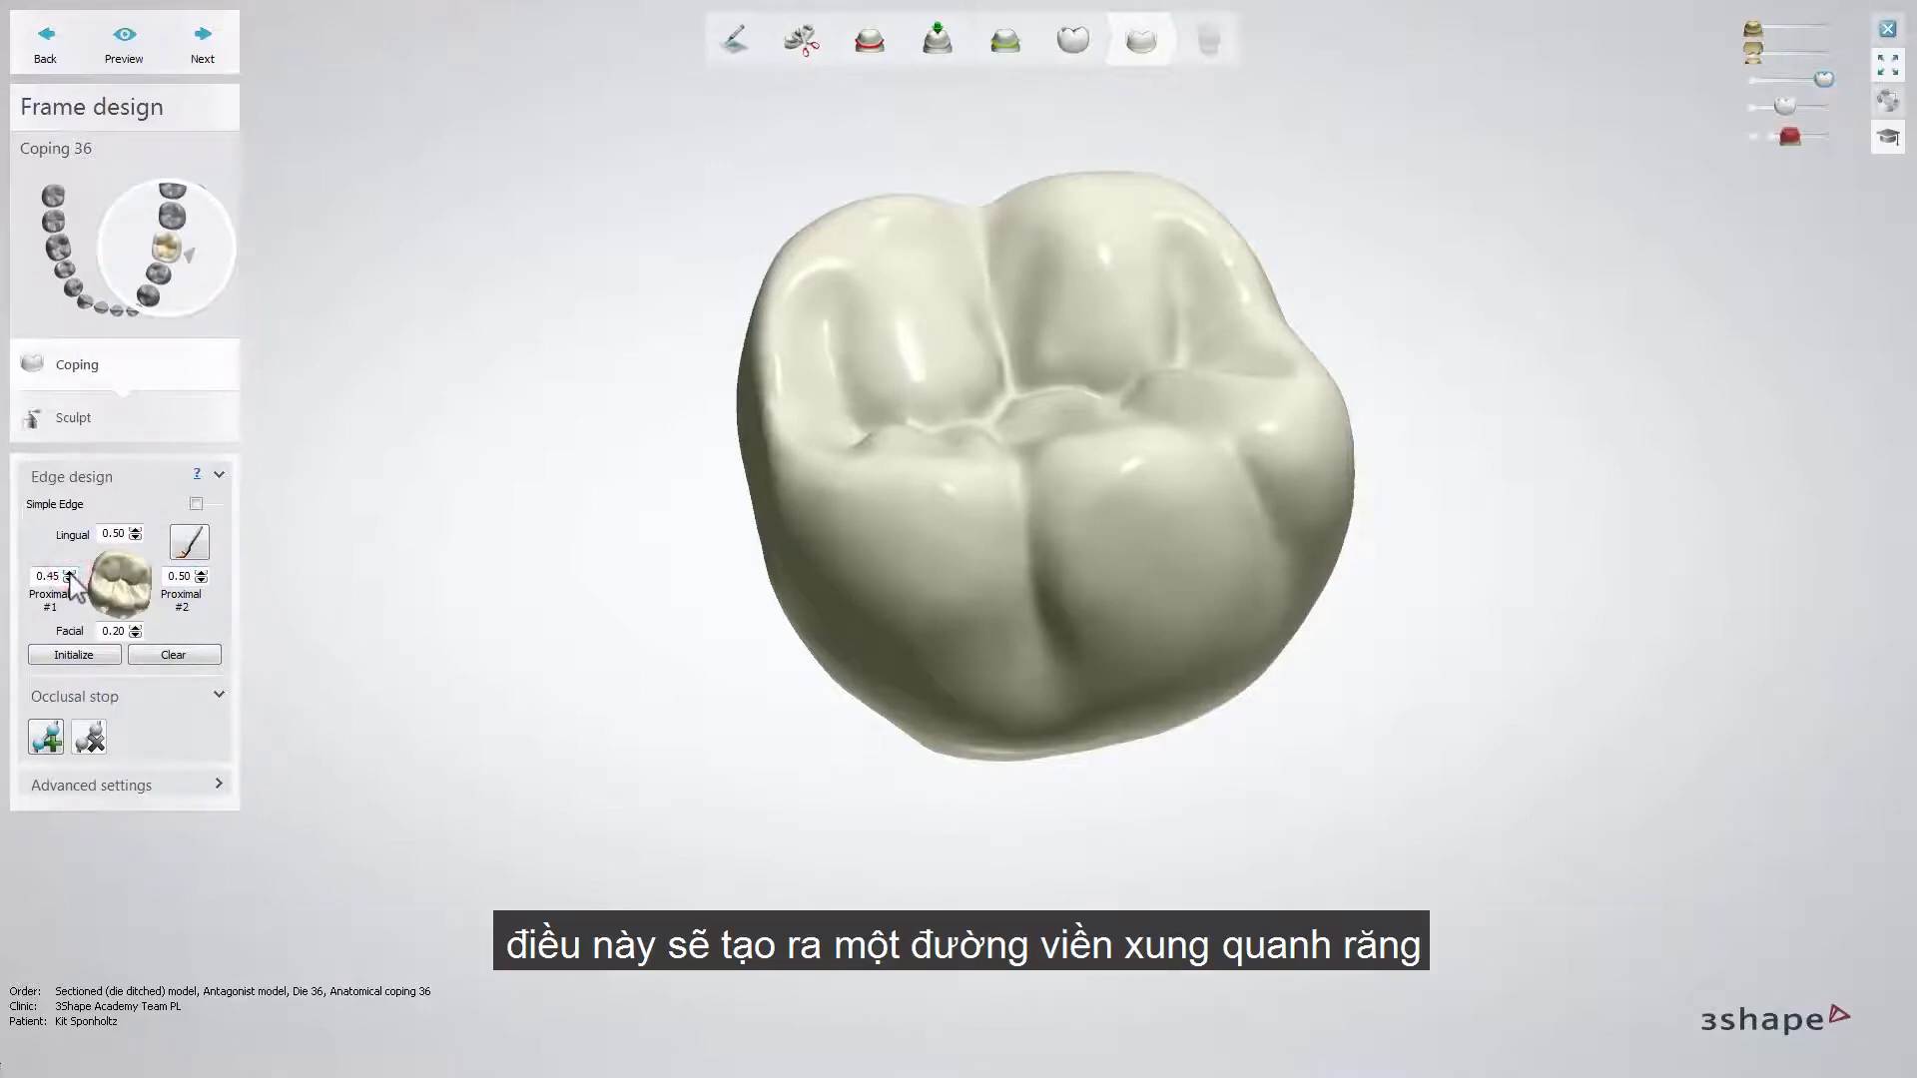
click(135, 627)
click(135, 627)
click(135, 627)
click(135, 627)
click(135, 627)
click(135, 627)
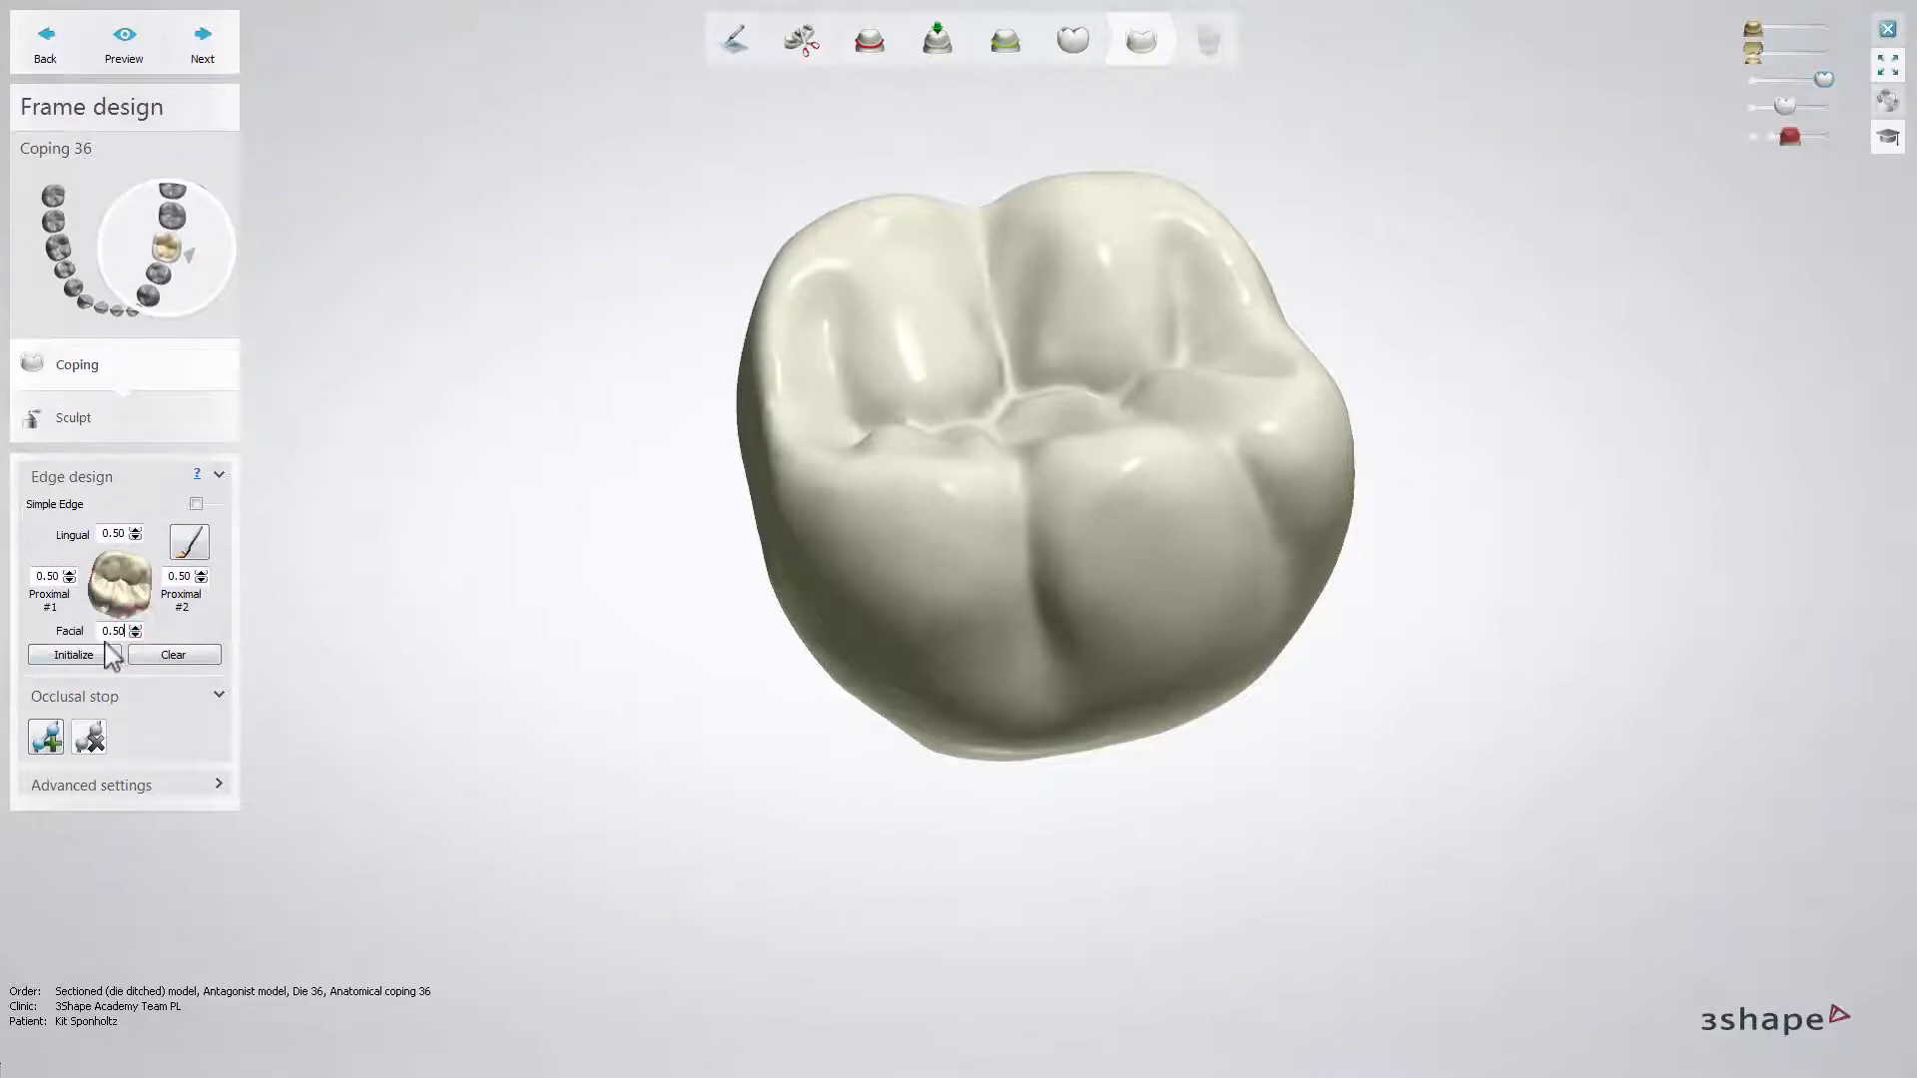
click(73, 654)
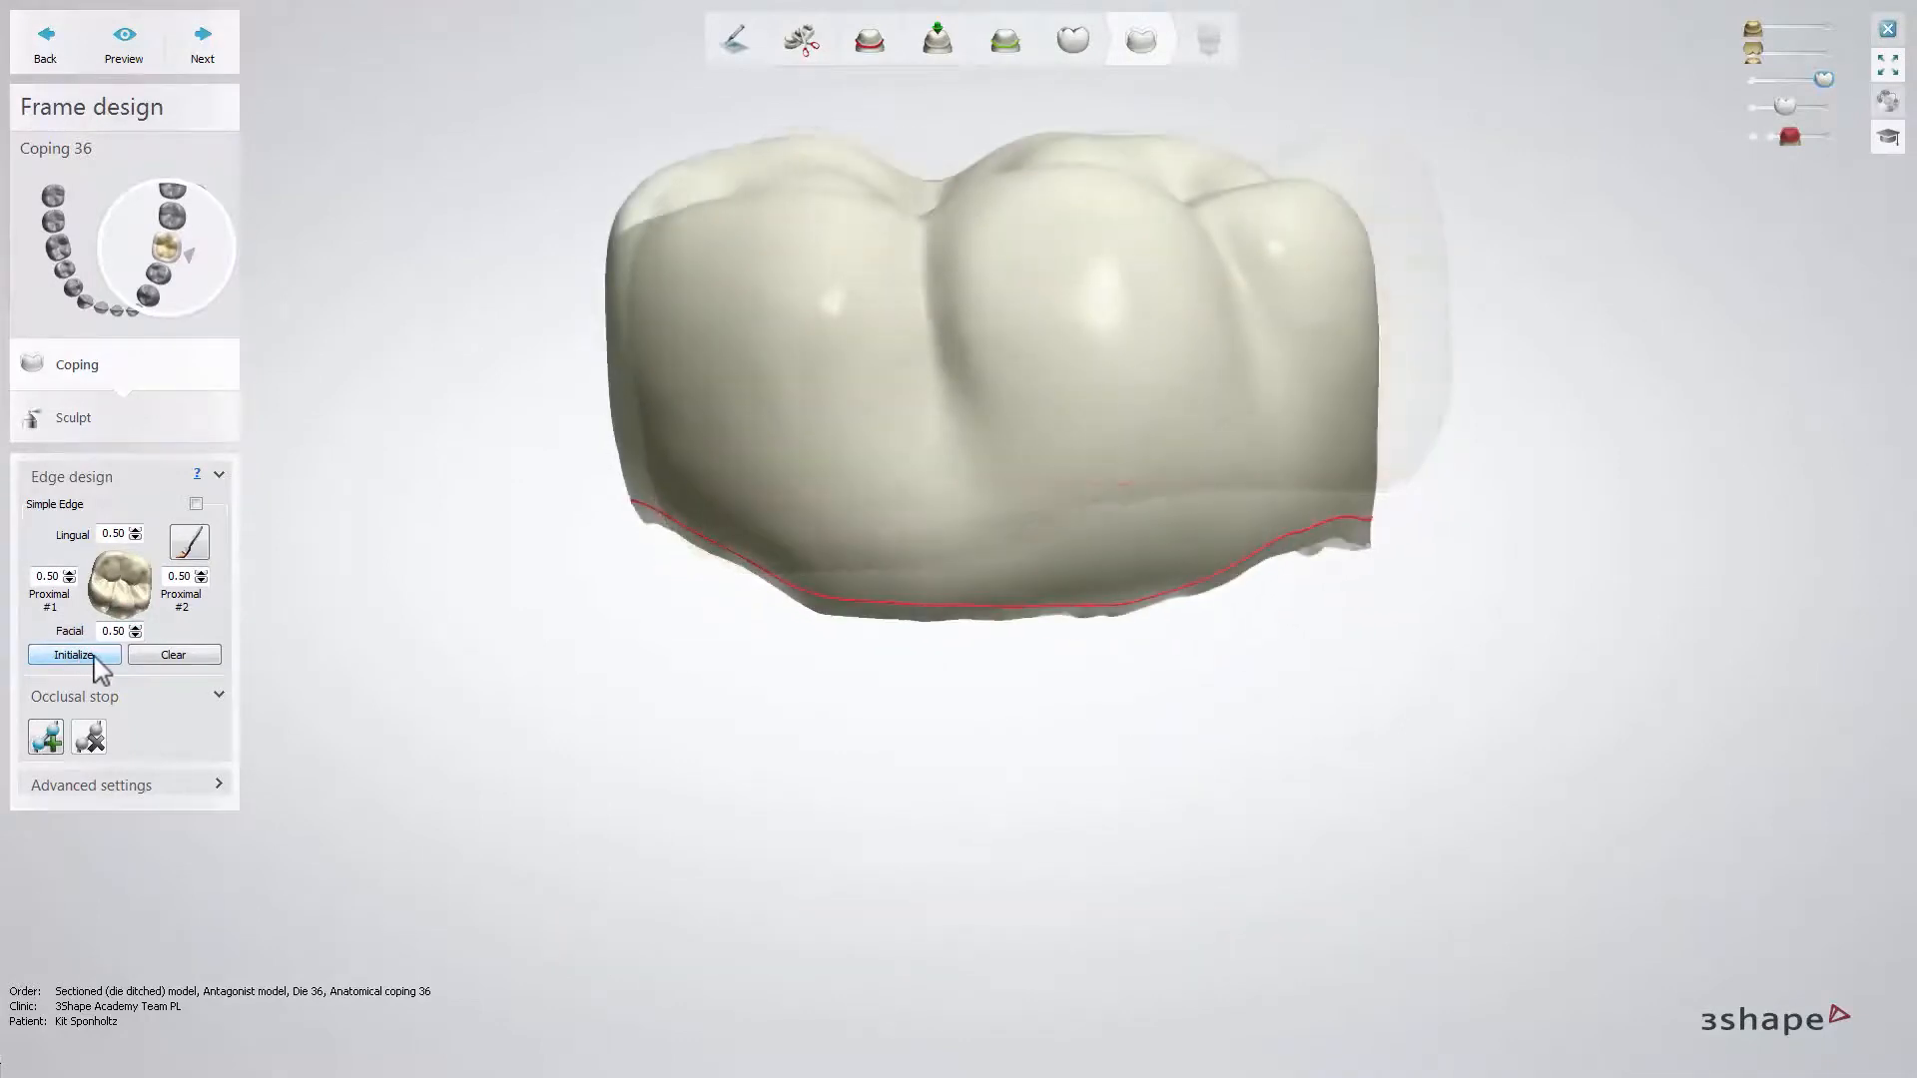
- Clear the generated edge line and draw one manually around the lower part of the coping
click(173, 655)
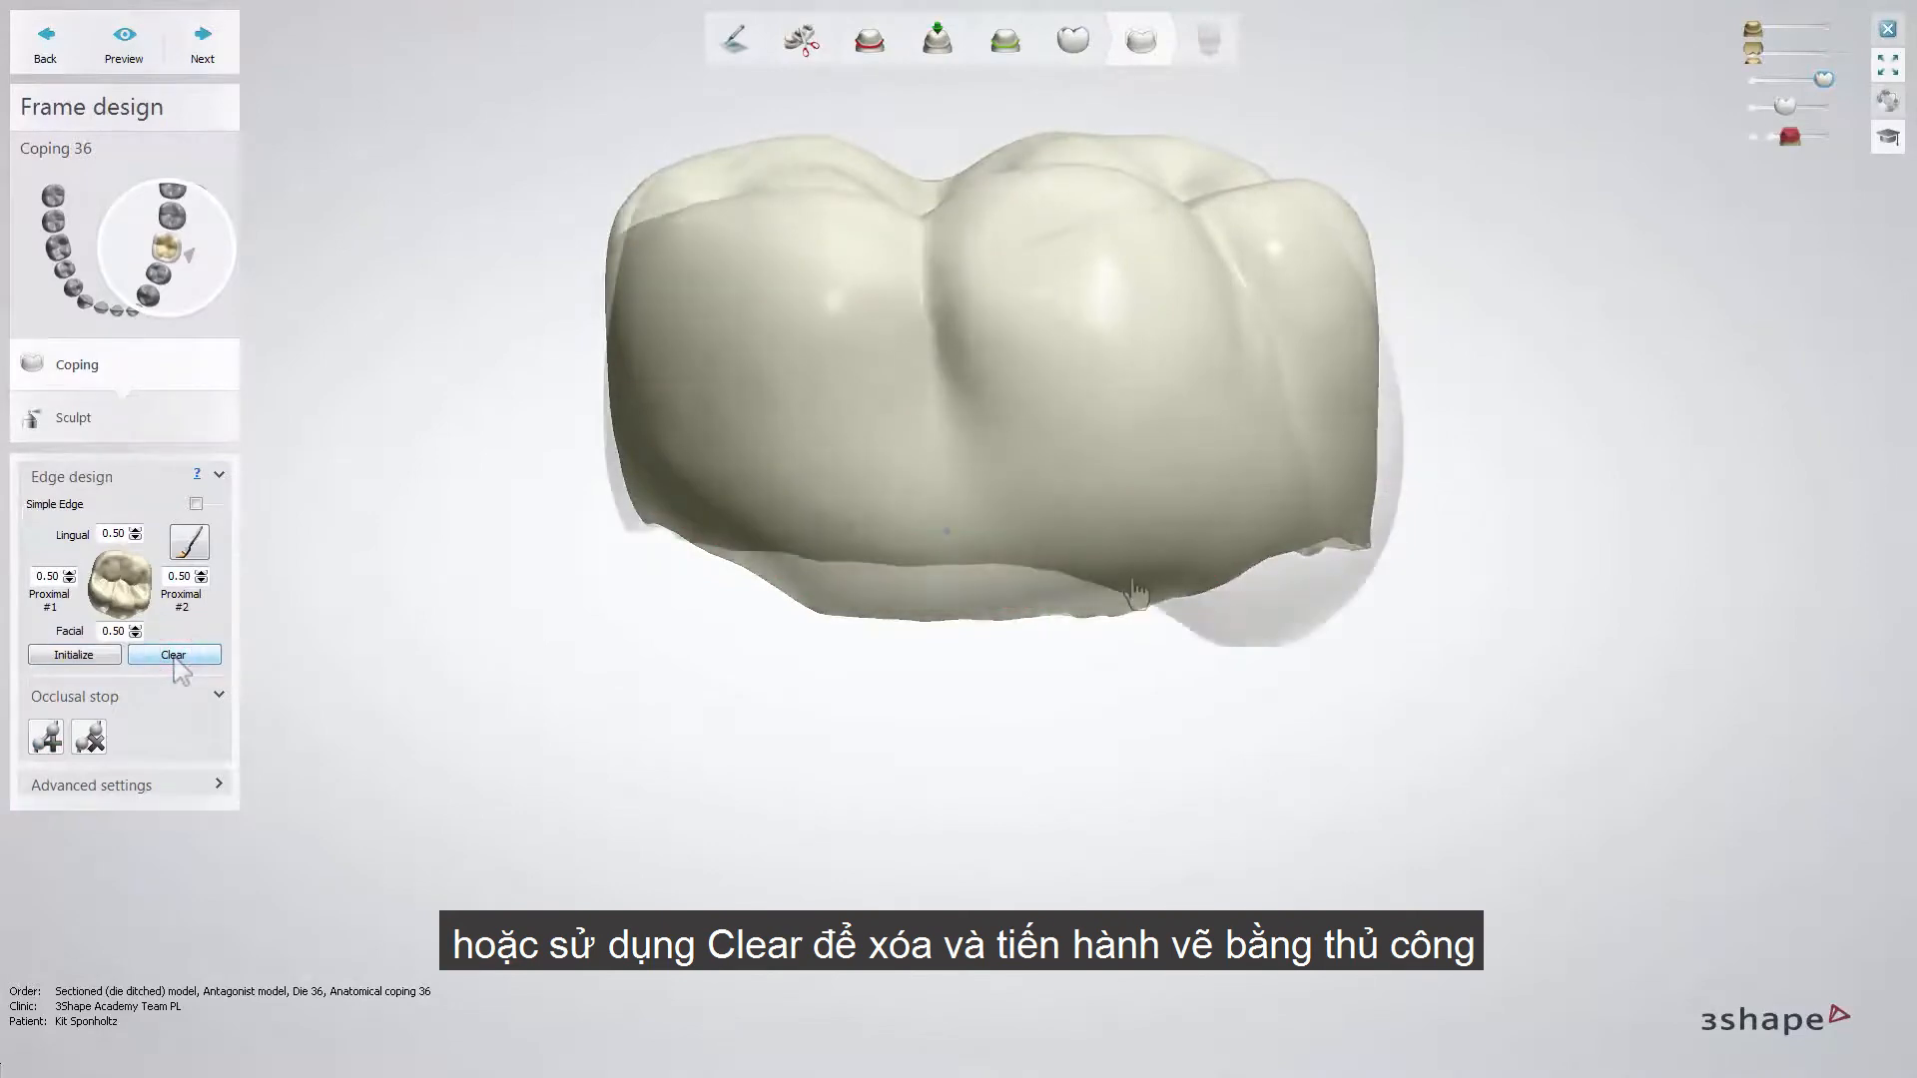
mouse_move(1172, 603)
right_down()
mouse_move(1104, 587)
mouse_move(1159, 599)
right_up()
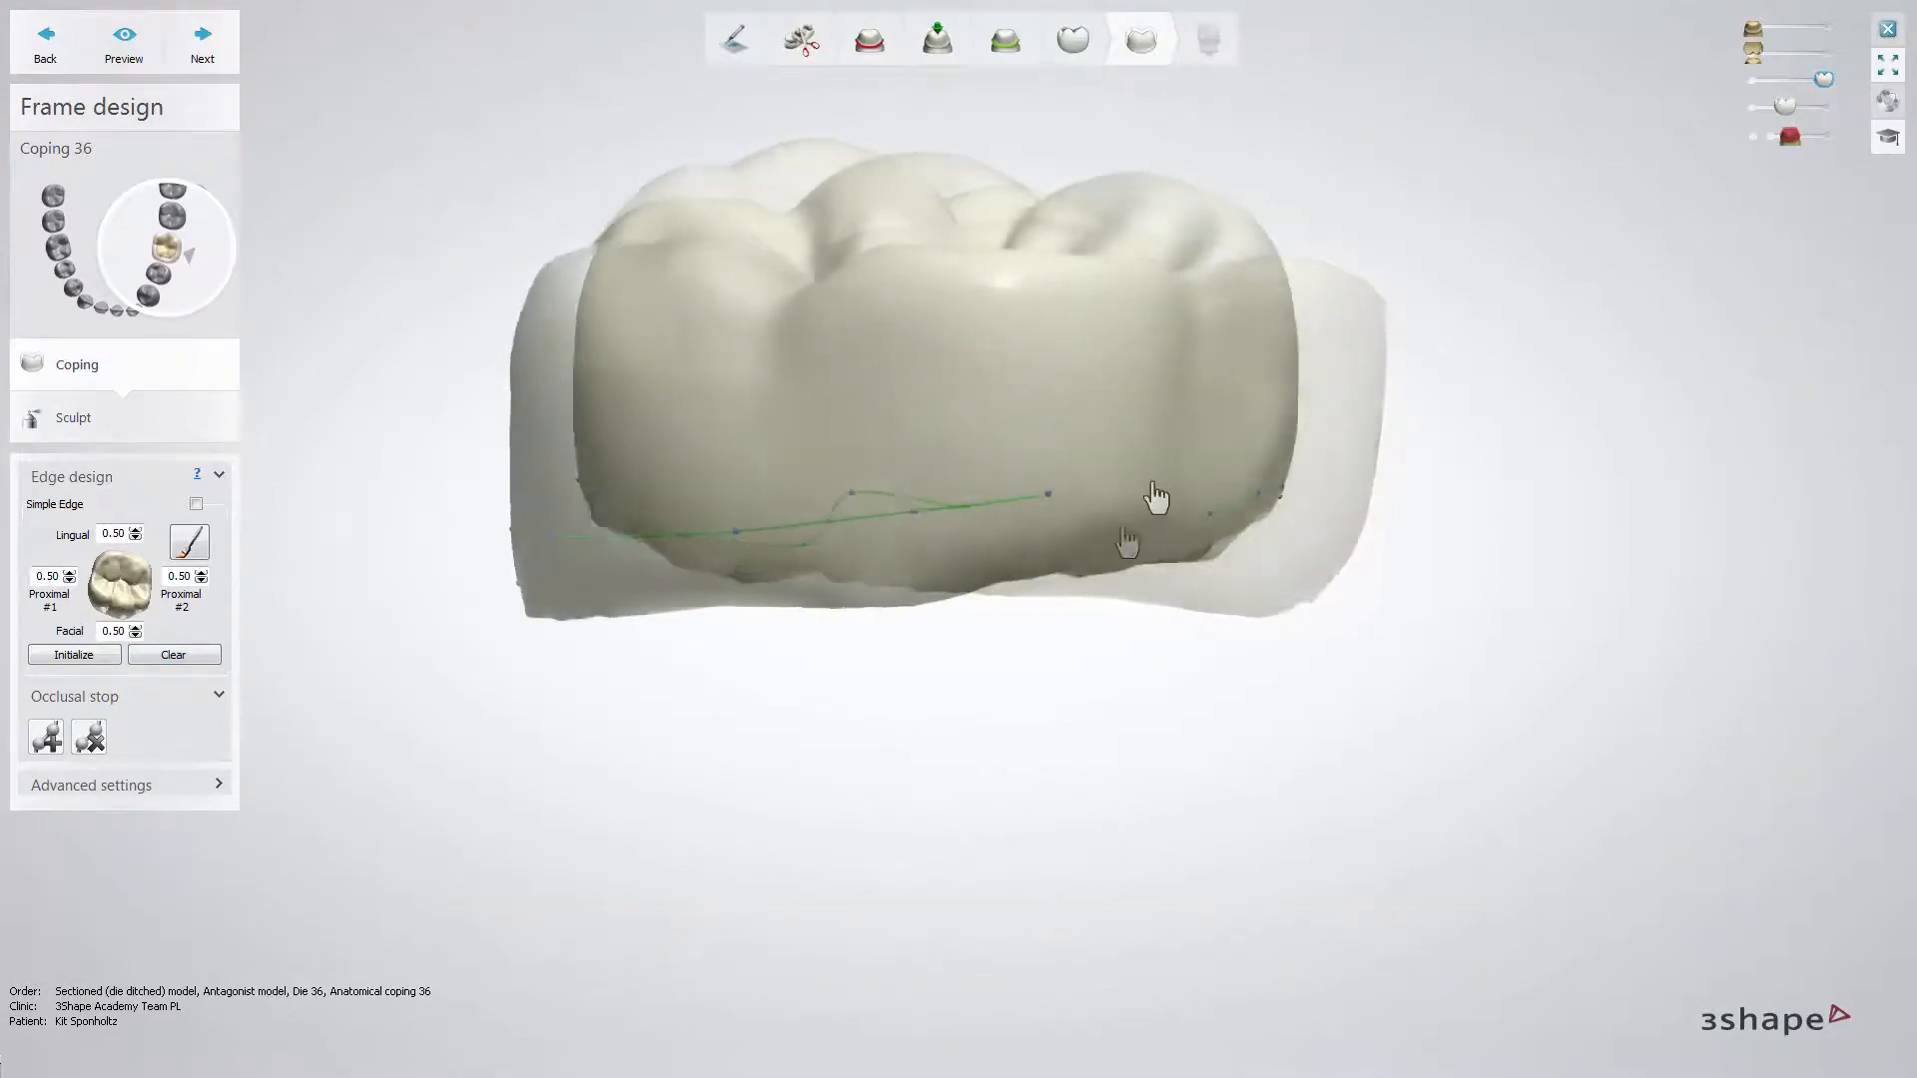
right_drag(1164, 506, 974, 504)
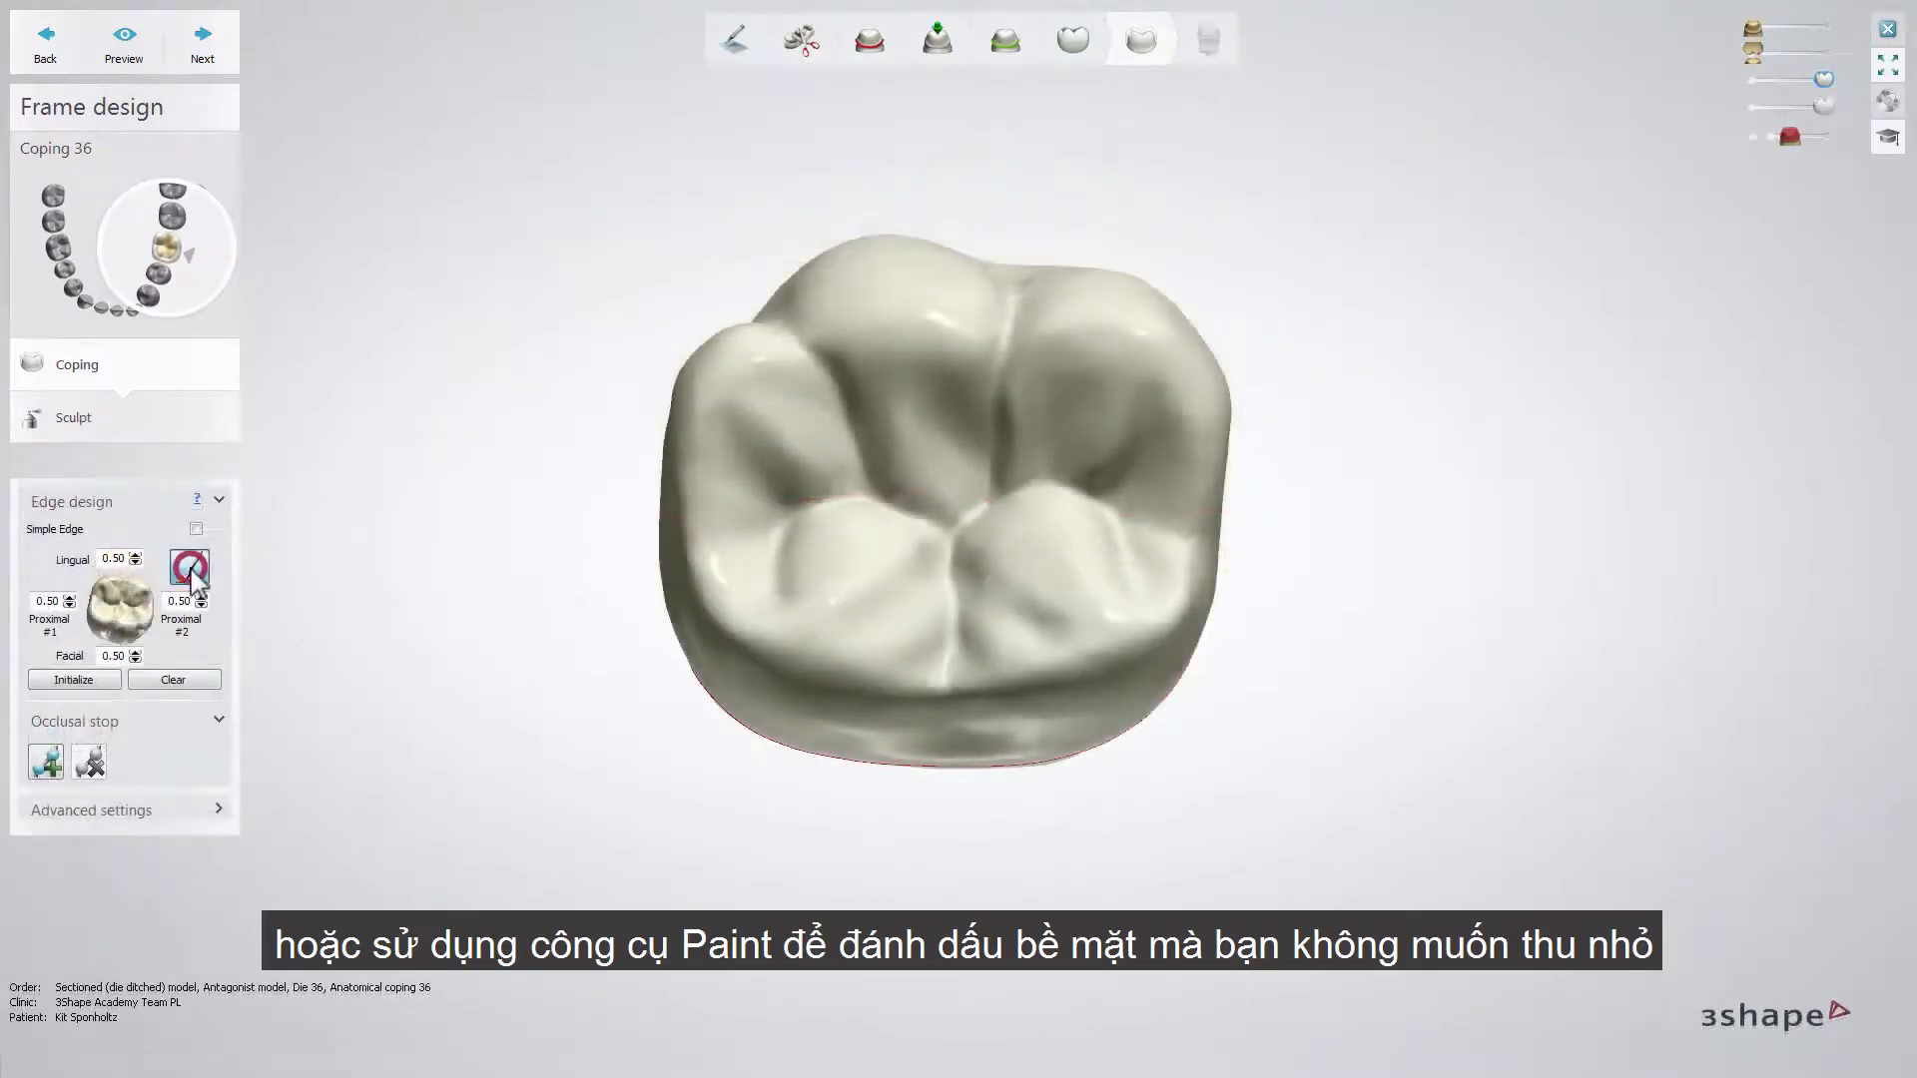
- Adjust the Paint brush radius and mark an area on the coping's occlusal surface to keep from being reduced
click(190, 568)
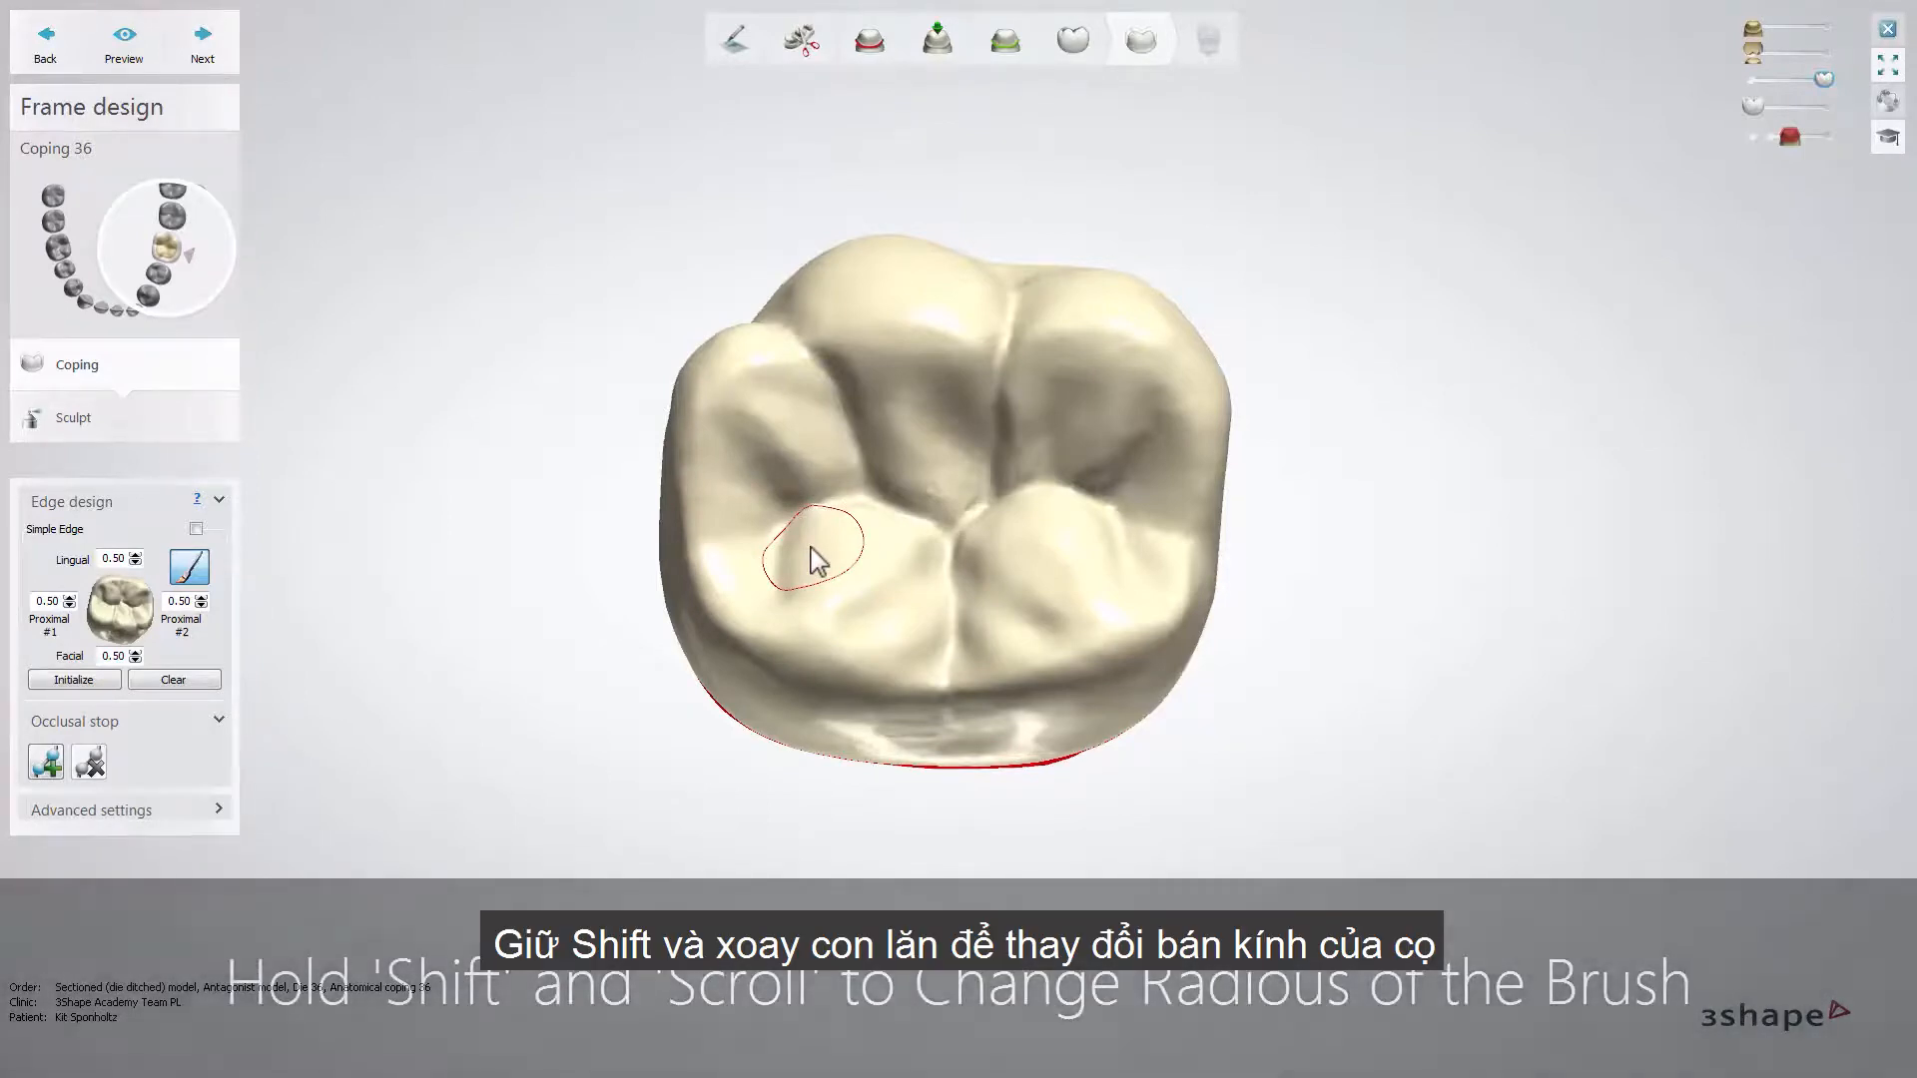
shift+scroll(818, 562, up, 3)
shift+scroll(810, 547, up, 6)
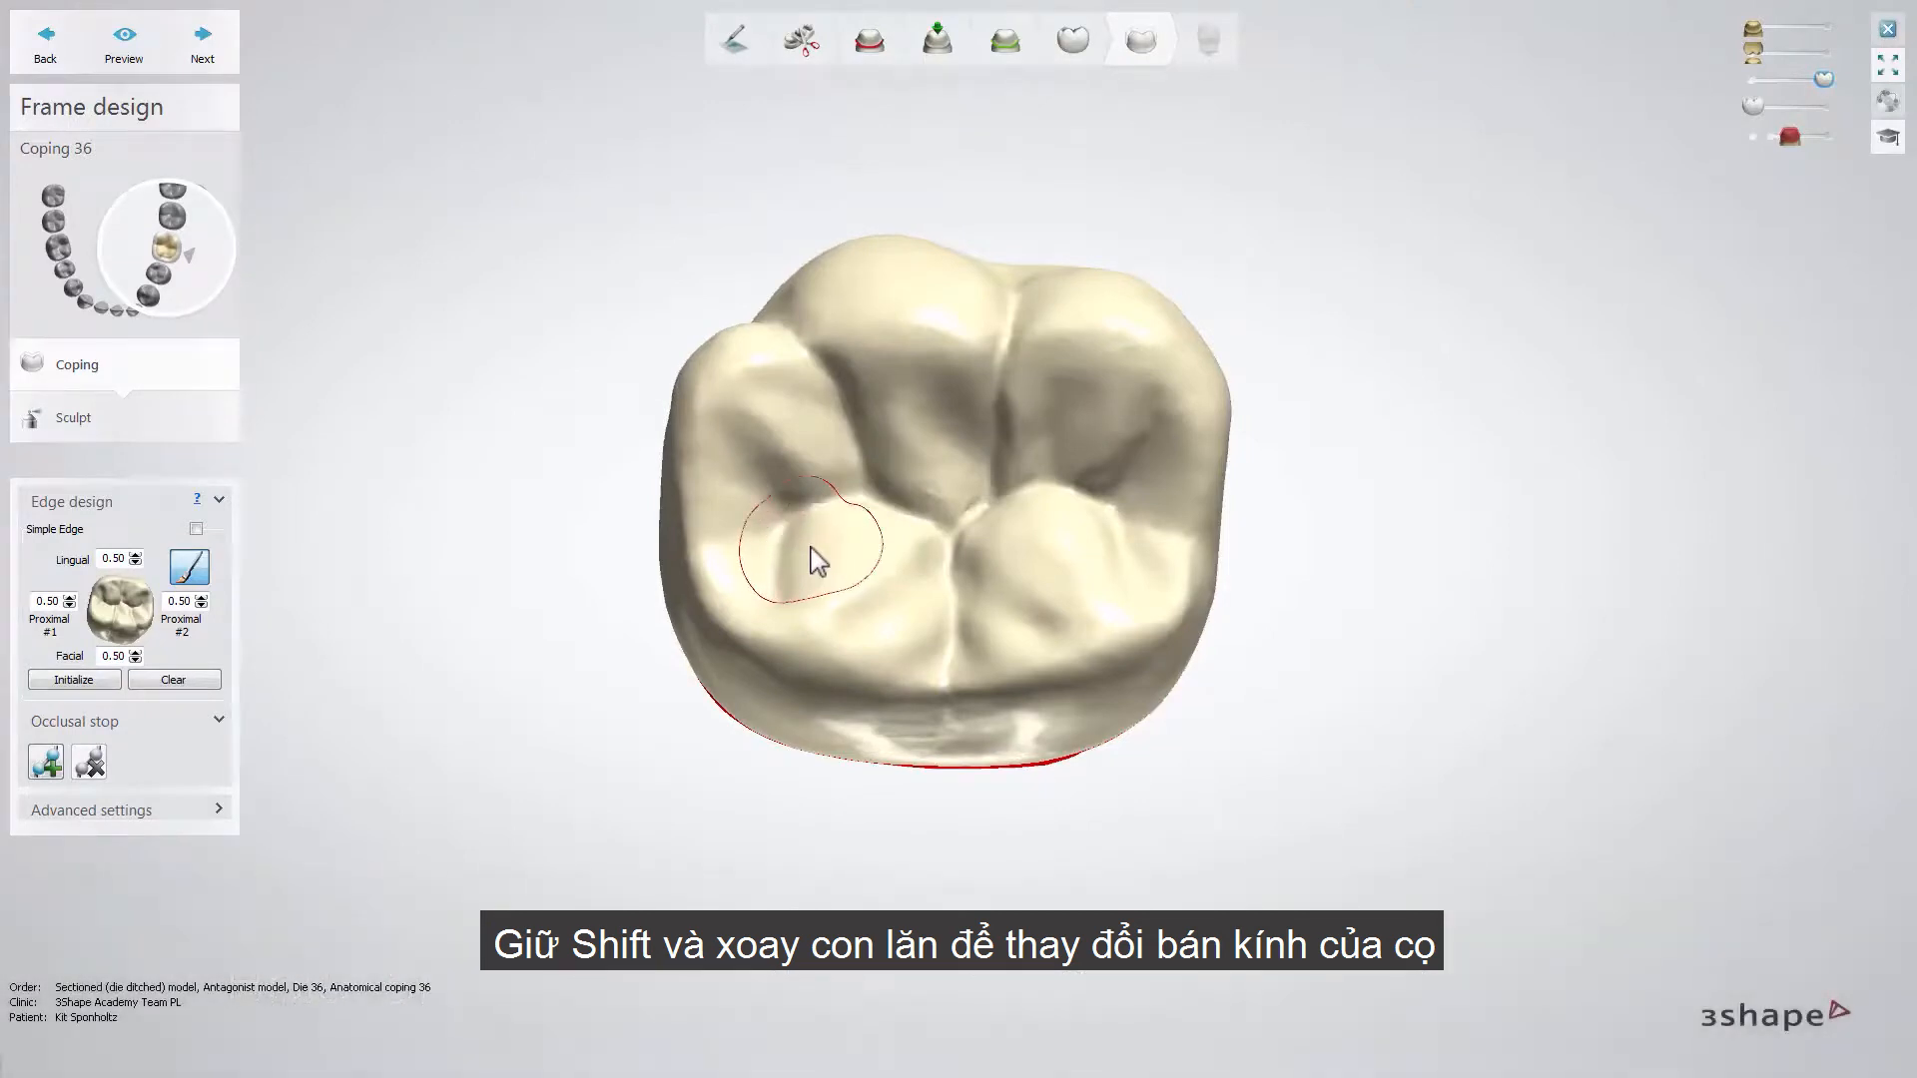
shift+scroll(811, 547, down, 7)
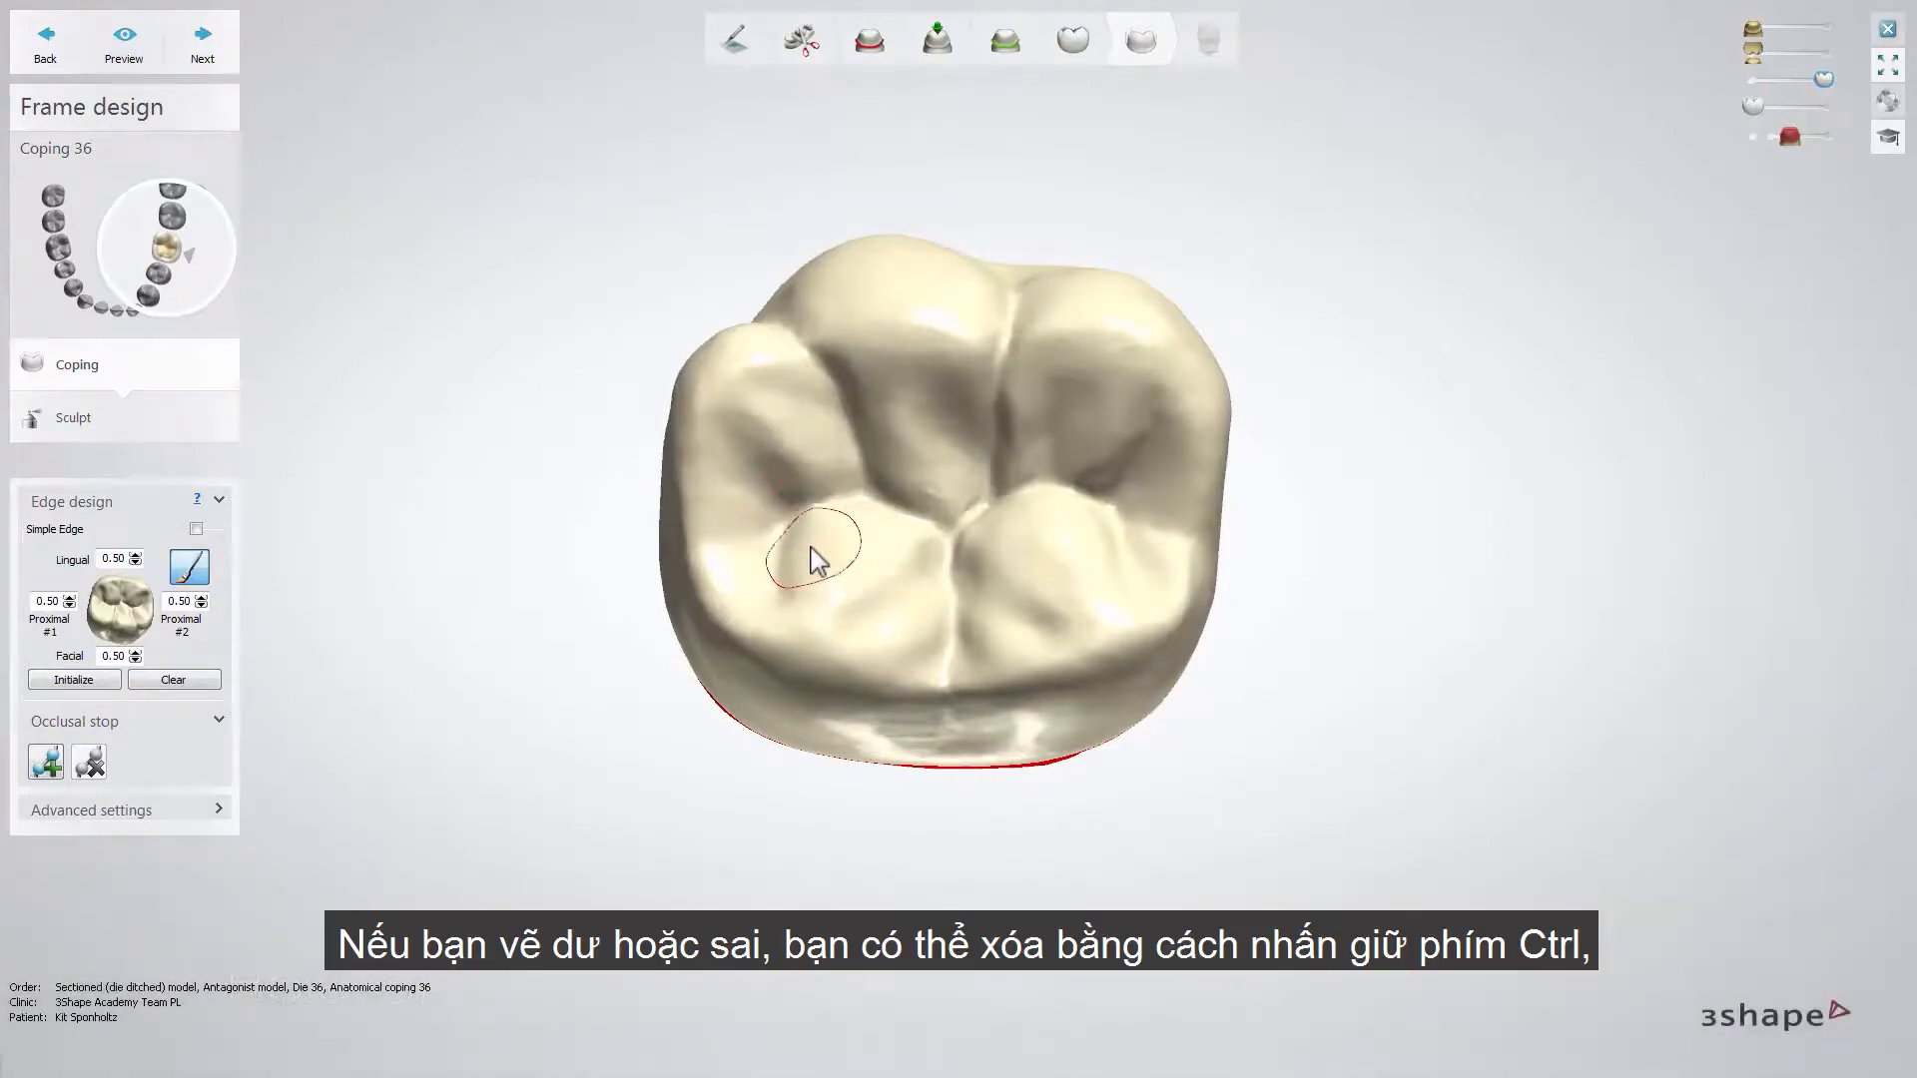
drag(806, 549, 895, 530)
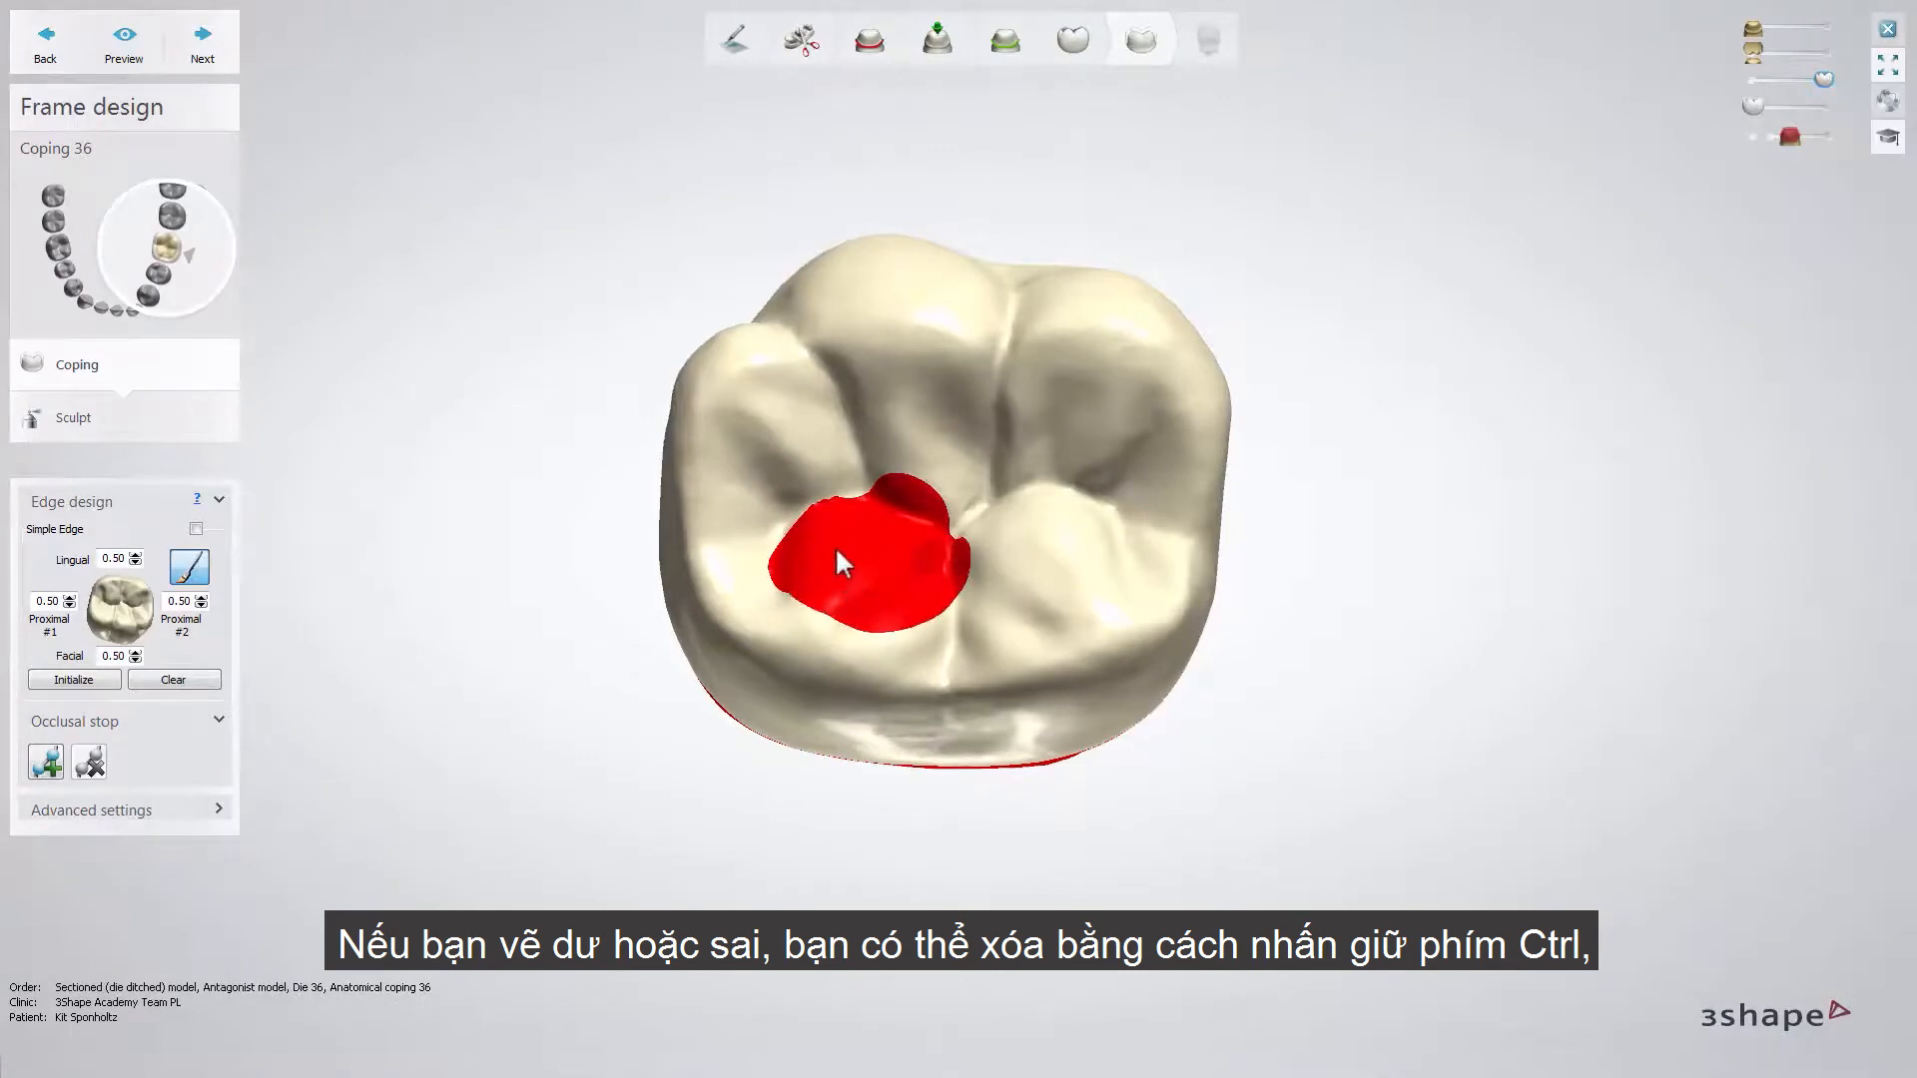
- Erase the painted occlusal area, repaint a rounded patch on the same cusp, and preview the reduced coping
key(ctrl)
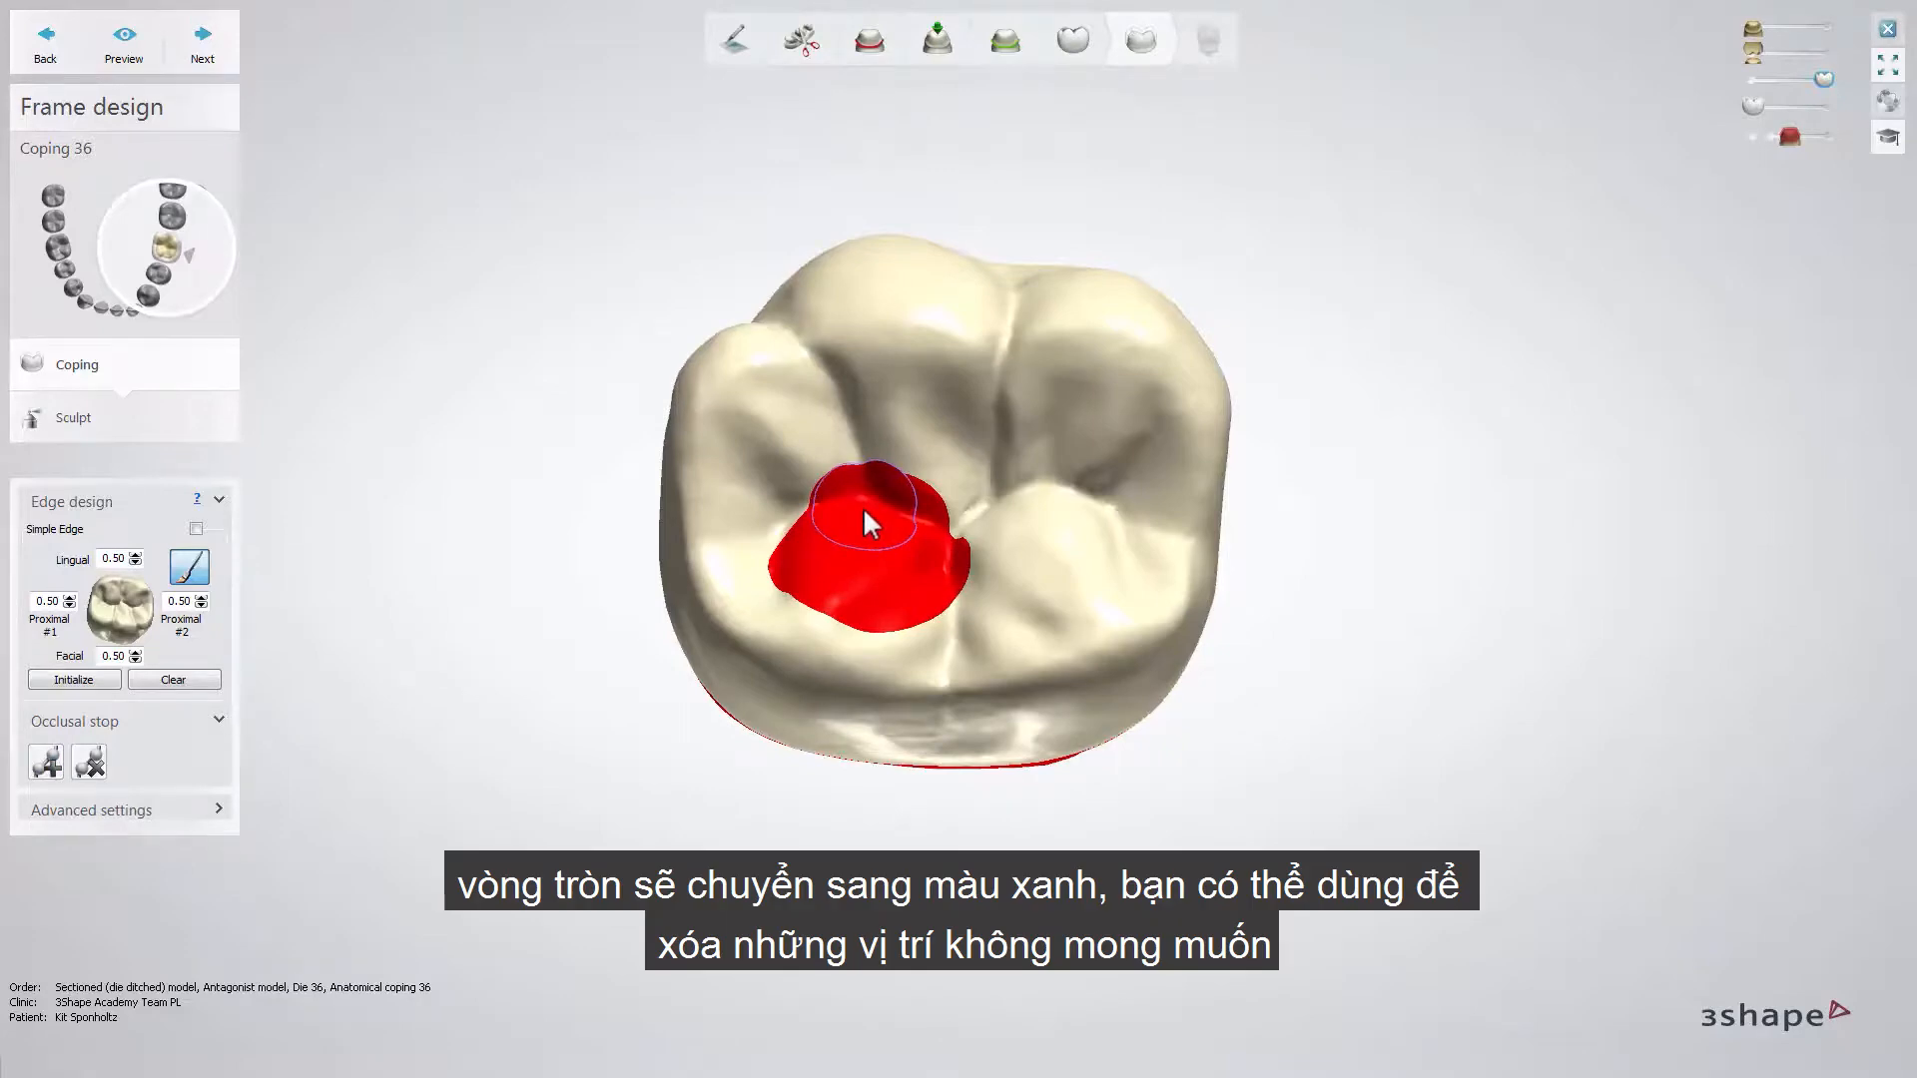
mouse_move(855, 497)
ctrl+mouse_down()
mouse_move(929, 527)
mouse_move(941, 565)
mouse_move(895, 604)
mouse_move(810, 571)
mouse_move(823, 539)
mouse_move(854, 547)
ctrl+mouse_up()
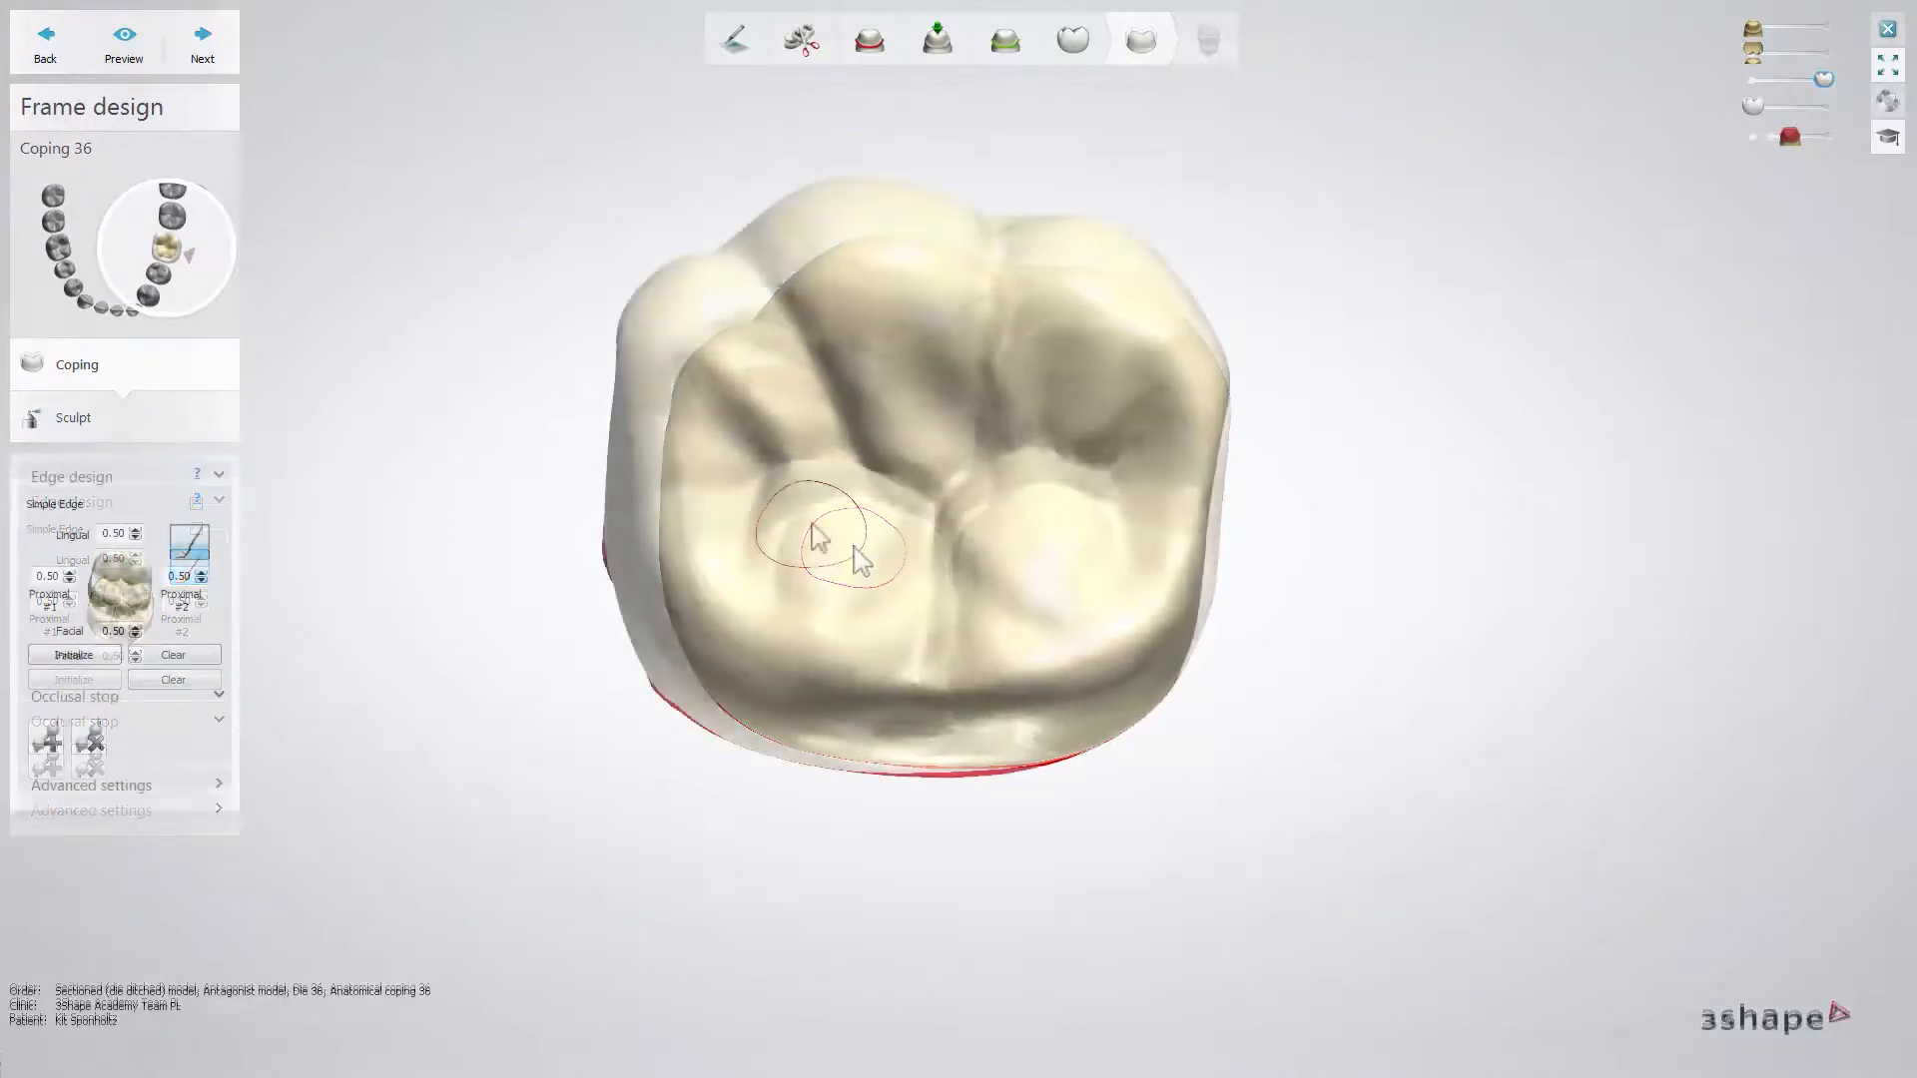
click(824, 529)
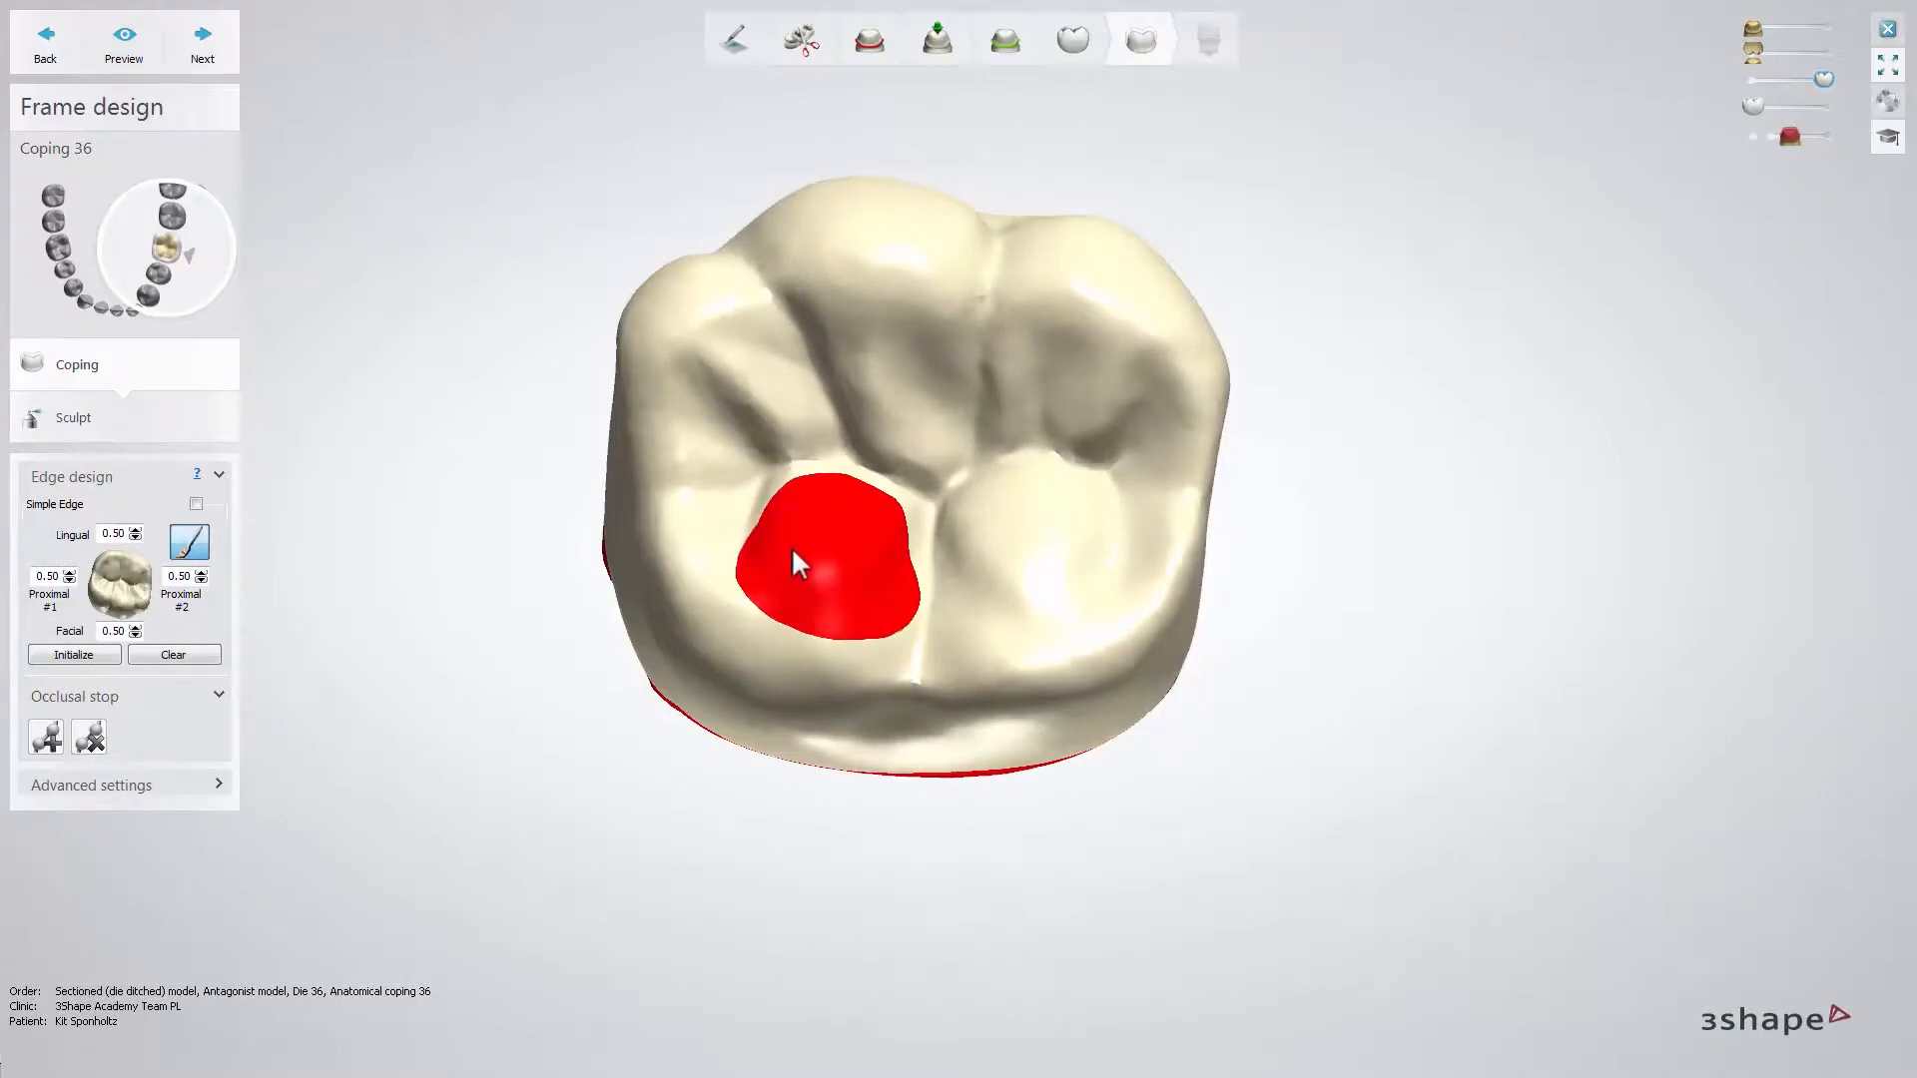
click(126, 52)
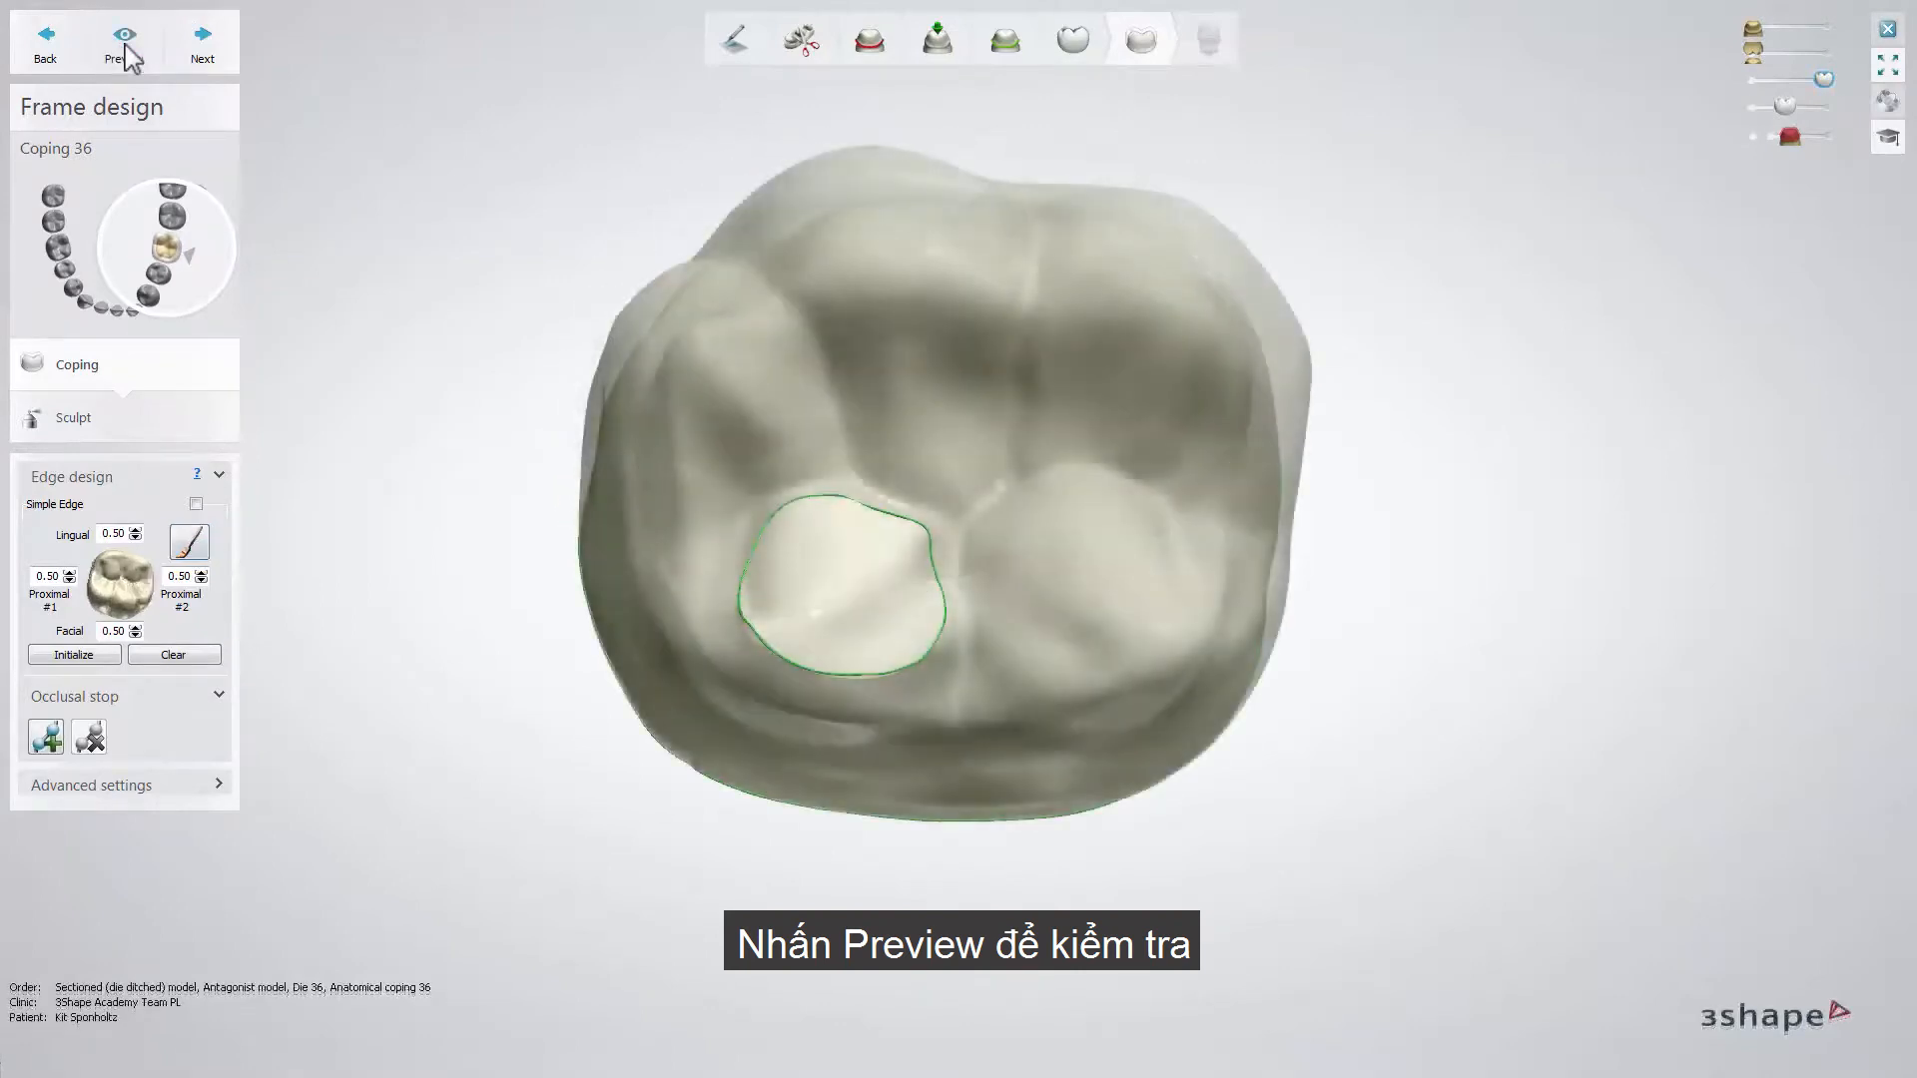
- Add an occlusal stop by outlining a closed area in the fossa diagonally opposite the painted cusp, and apply the coping design
click(47, 734)
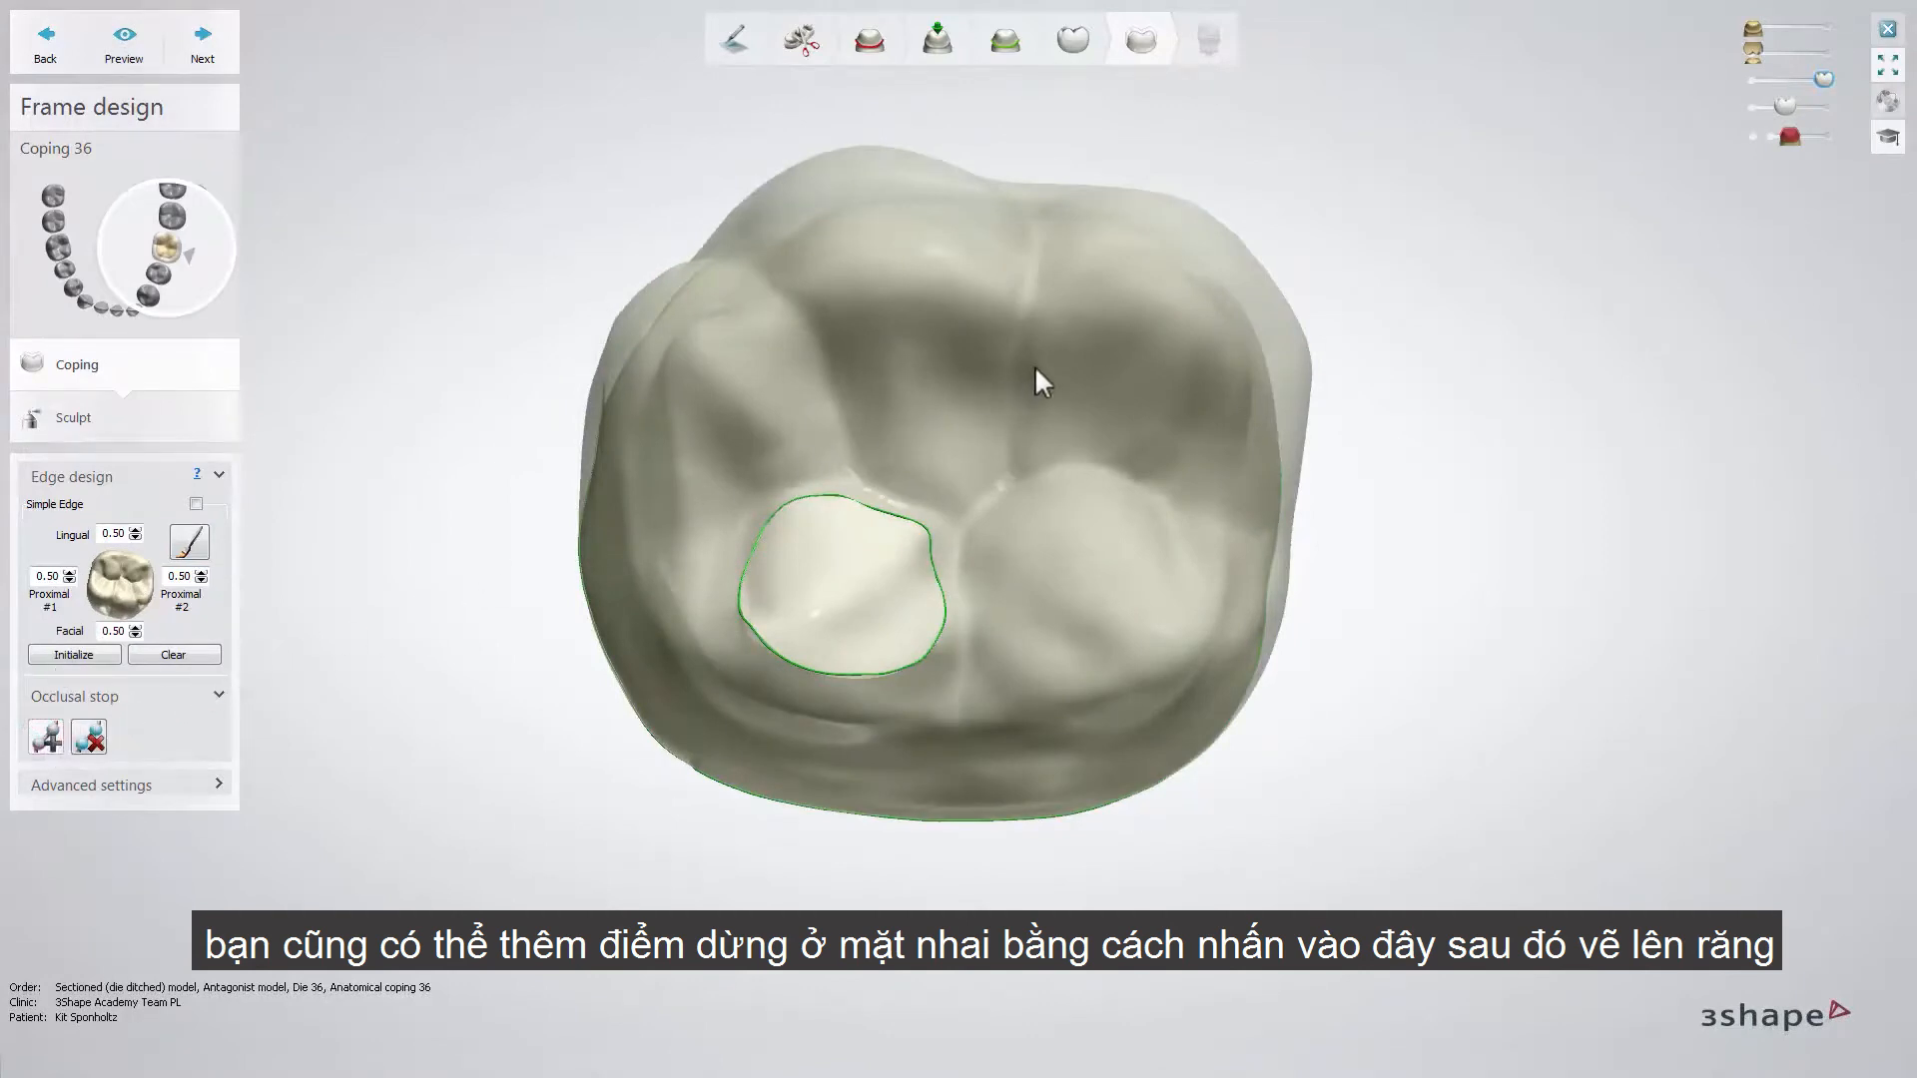
mouse_move(1034, 367)
mouse_down()
mouse_move(1082, 341)
mouse_move(1158, 350)
mouse_move(1190, 417)
mouse_move(1163, 446)
mouse_move(1038, 438)
mouse_move(1018, 412)
mouse_move(1035, 366)
mouse_up()
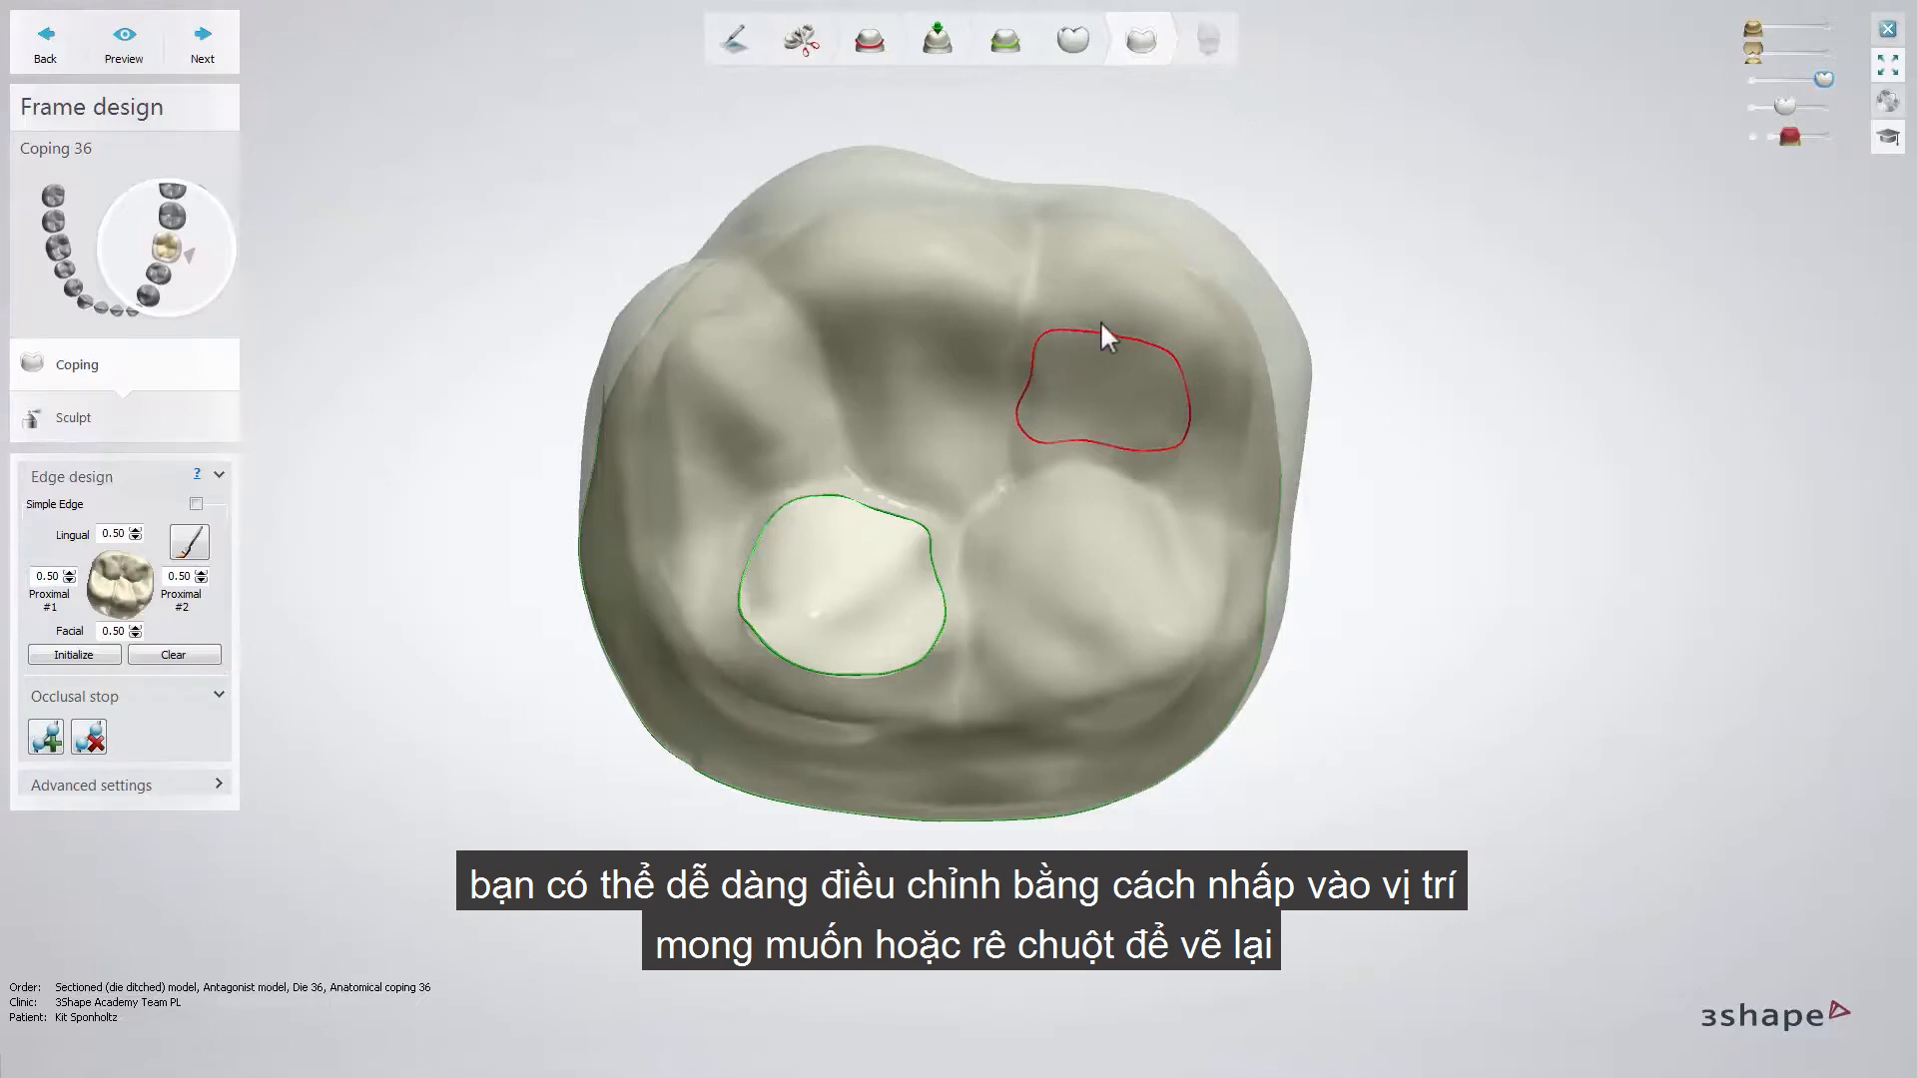
right_click(1198, 419)
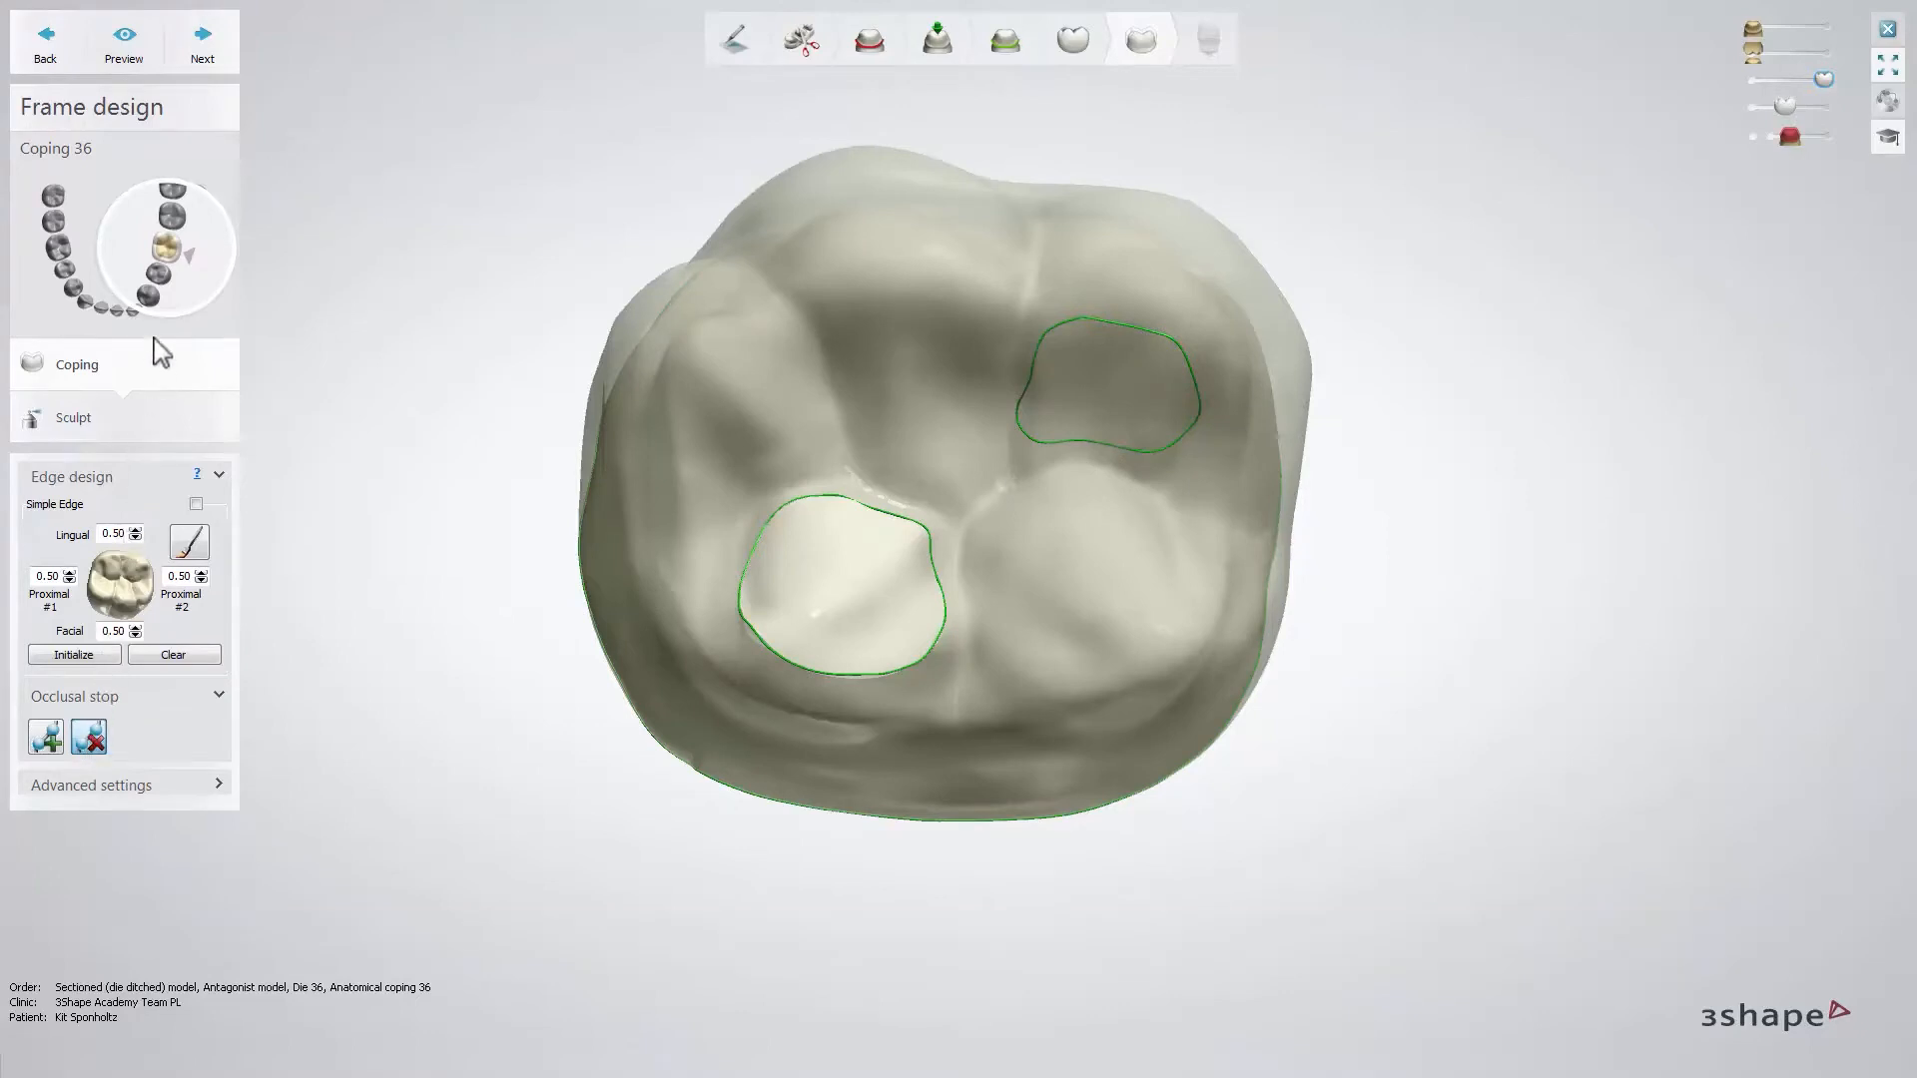
click(203, 40)
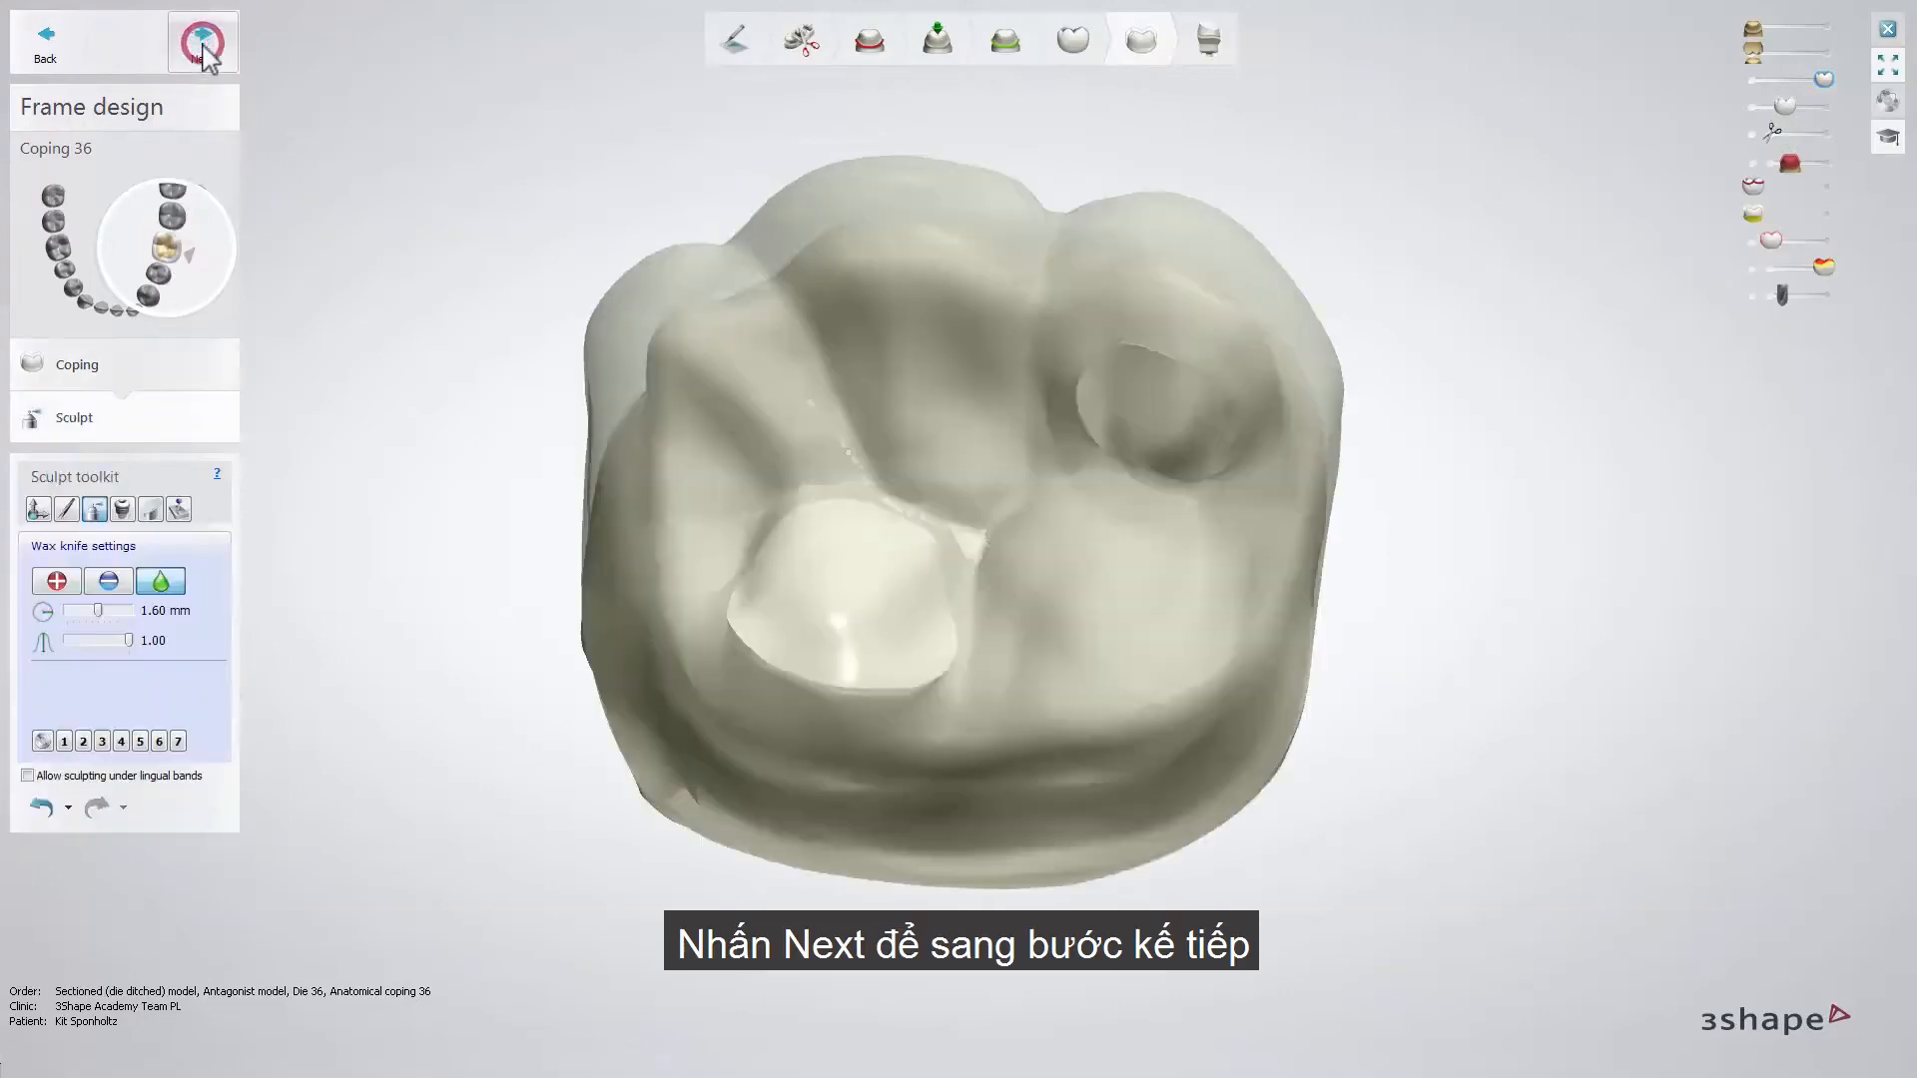
click(202, 45)
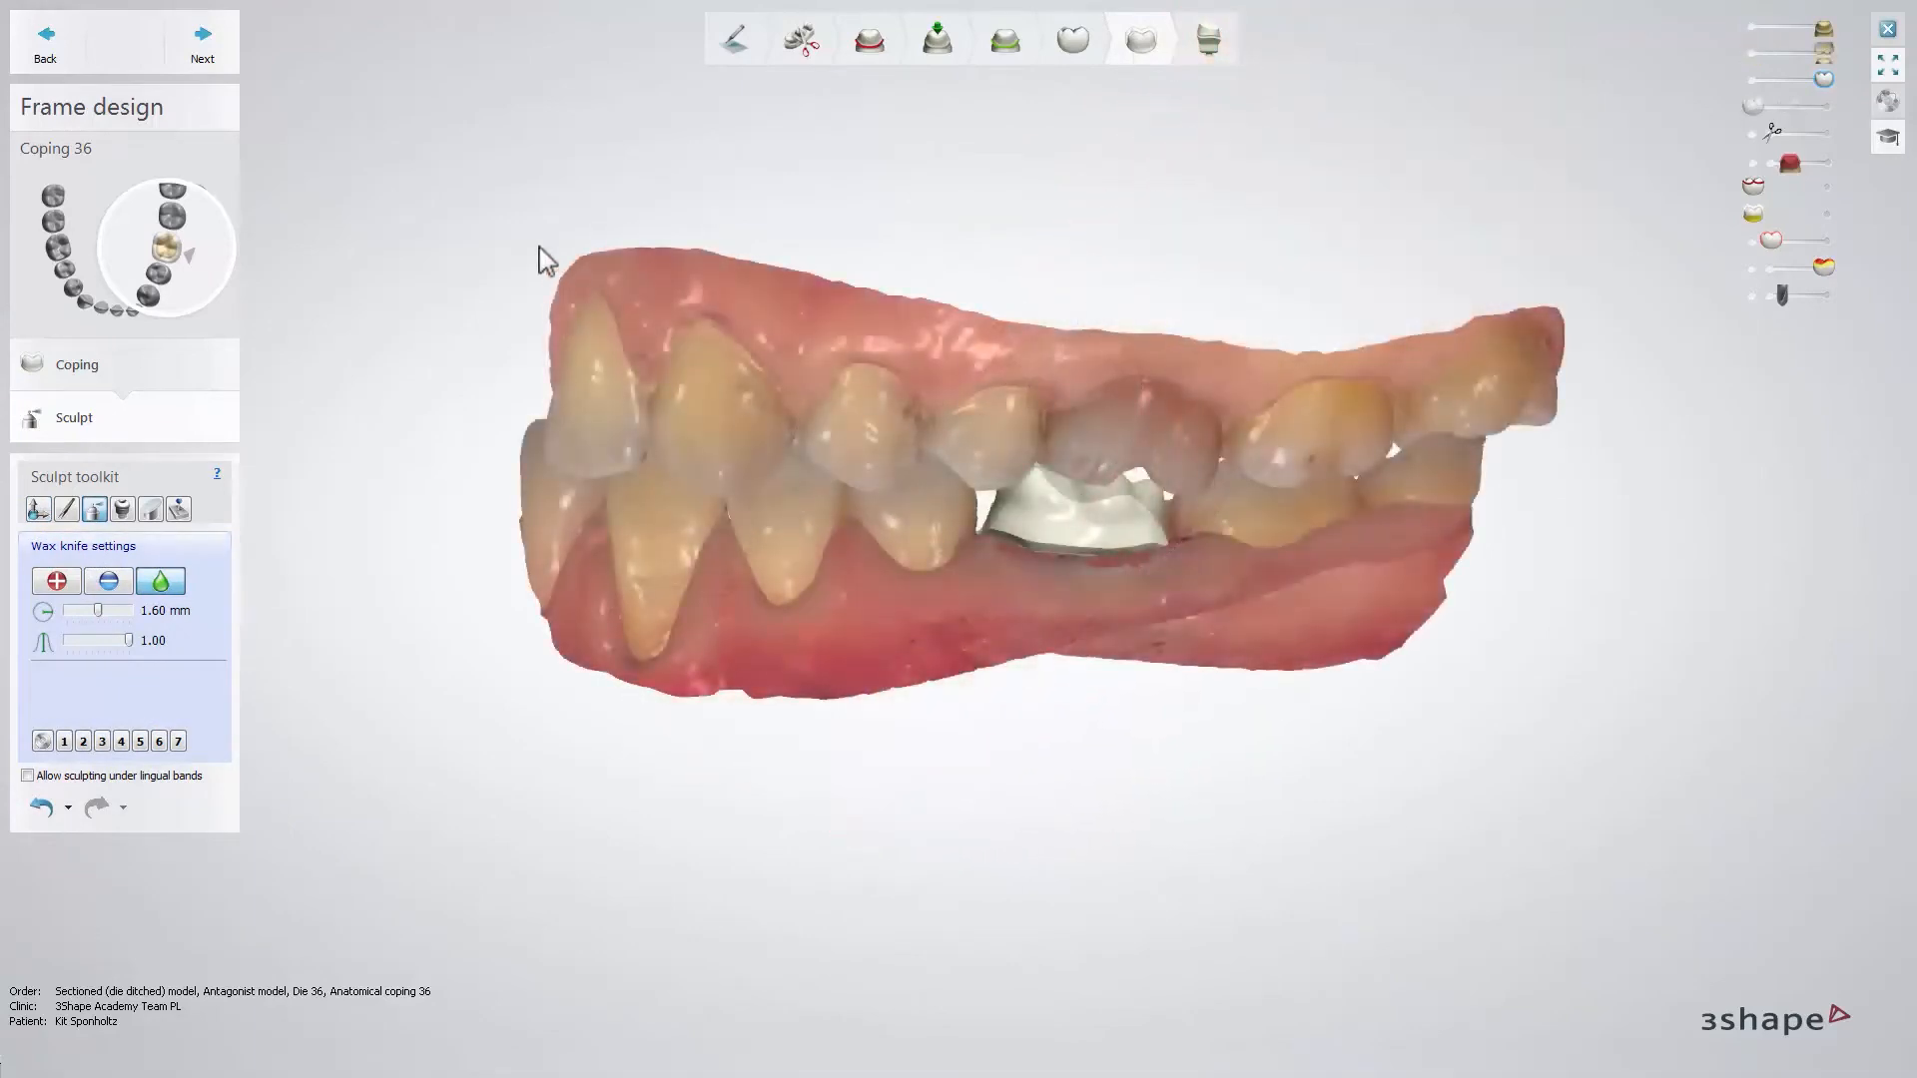
- Complete the frame design of coping 36 without sculpting and close the design session to save it
click(205, 45)
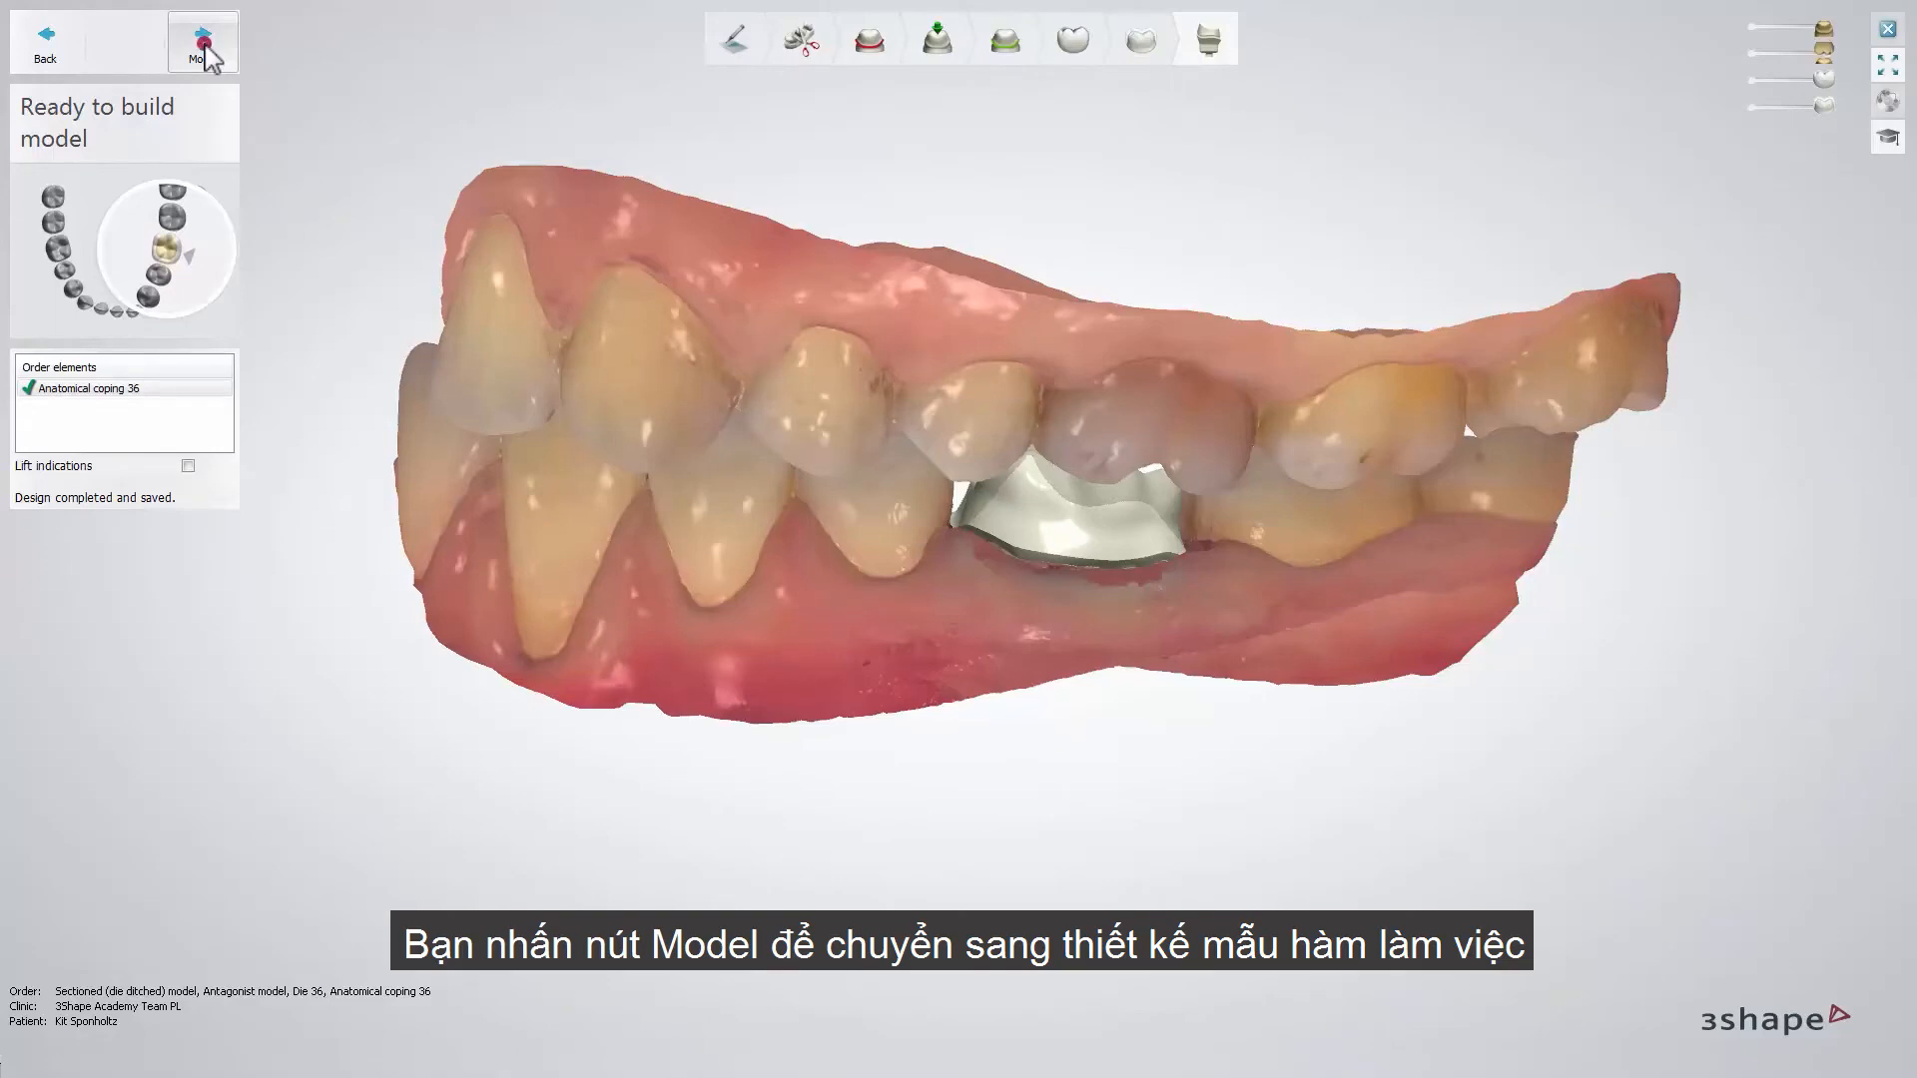
click(202, 45)
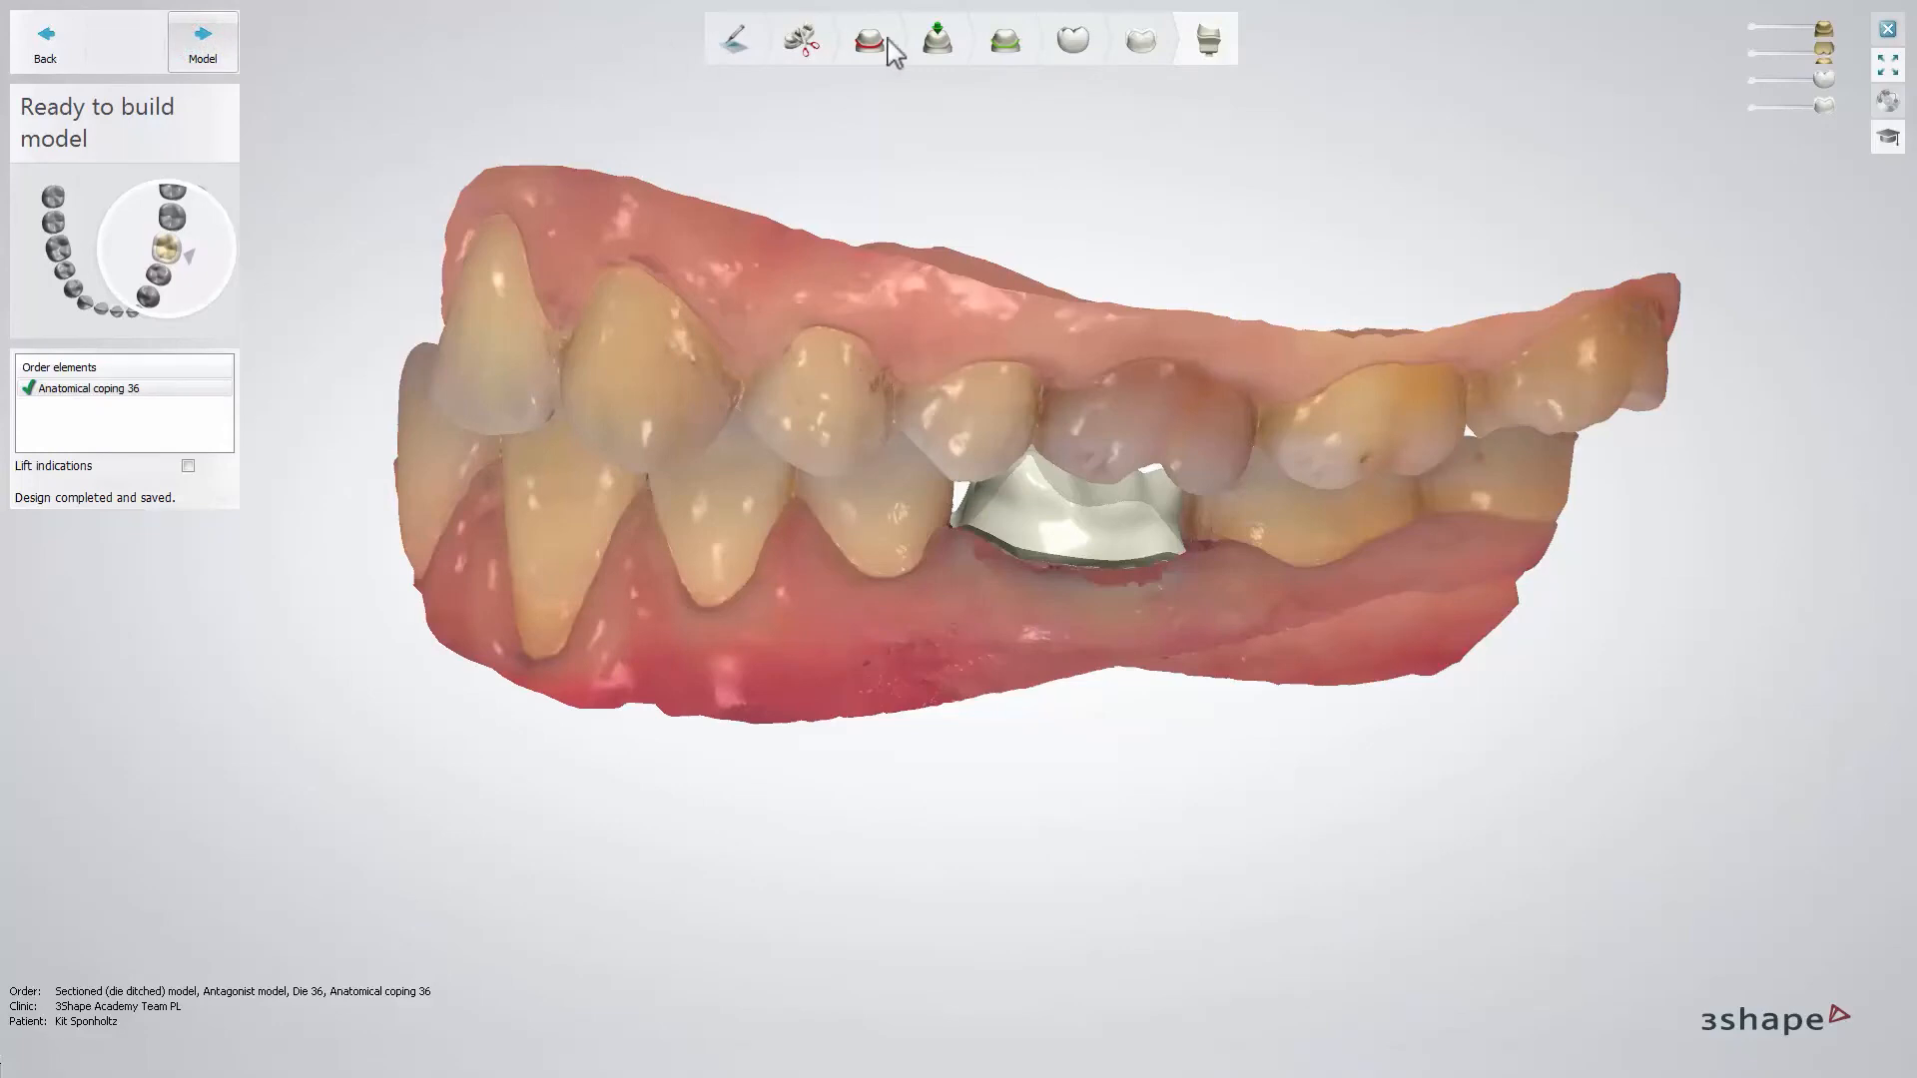
click(1888, 30)
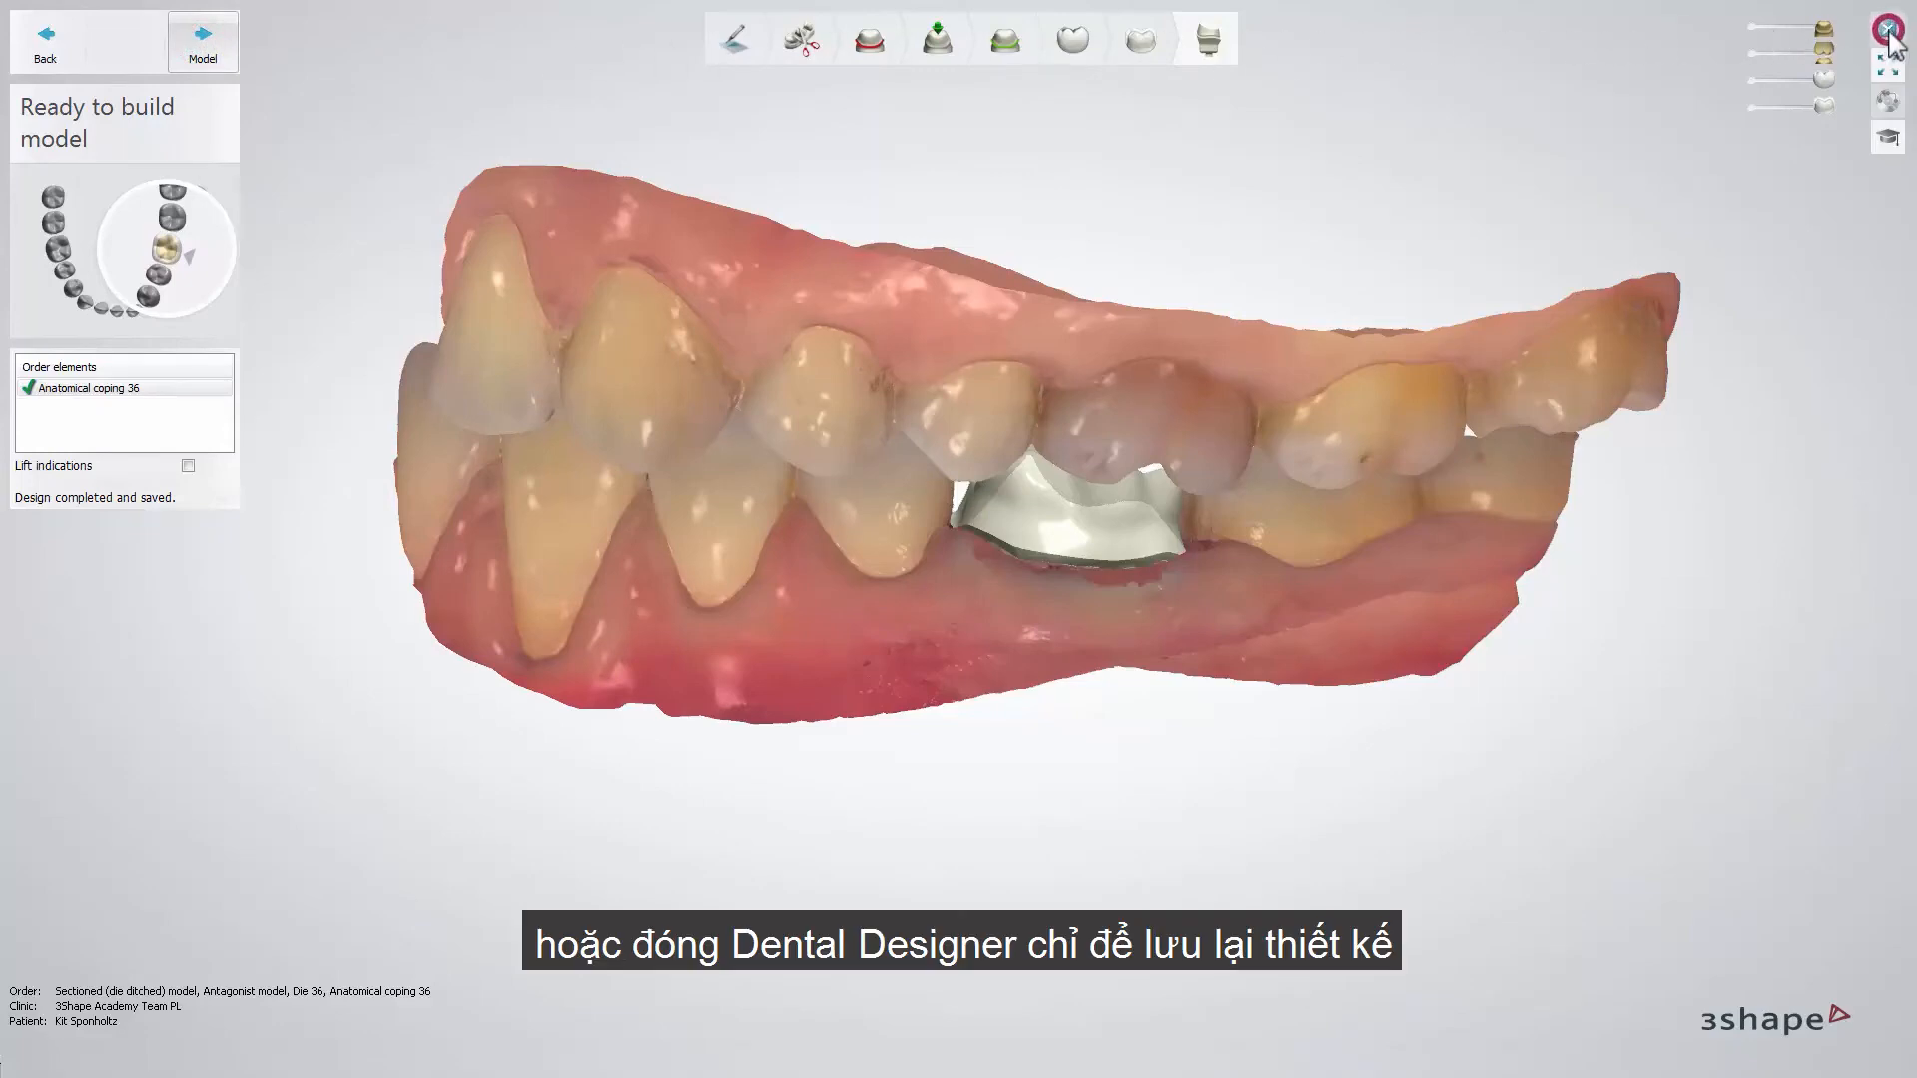